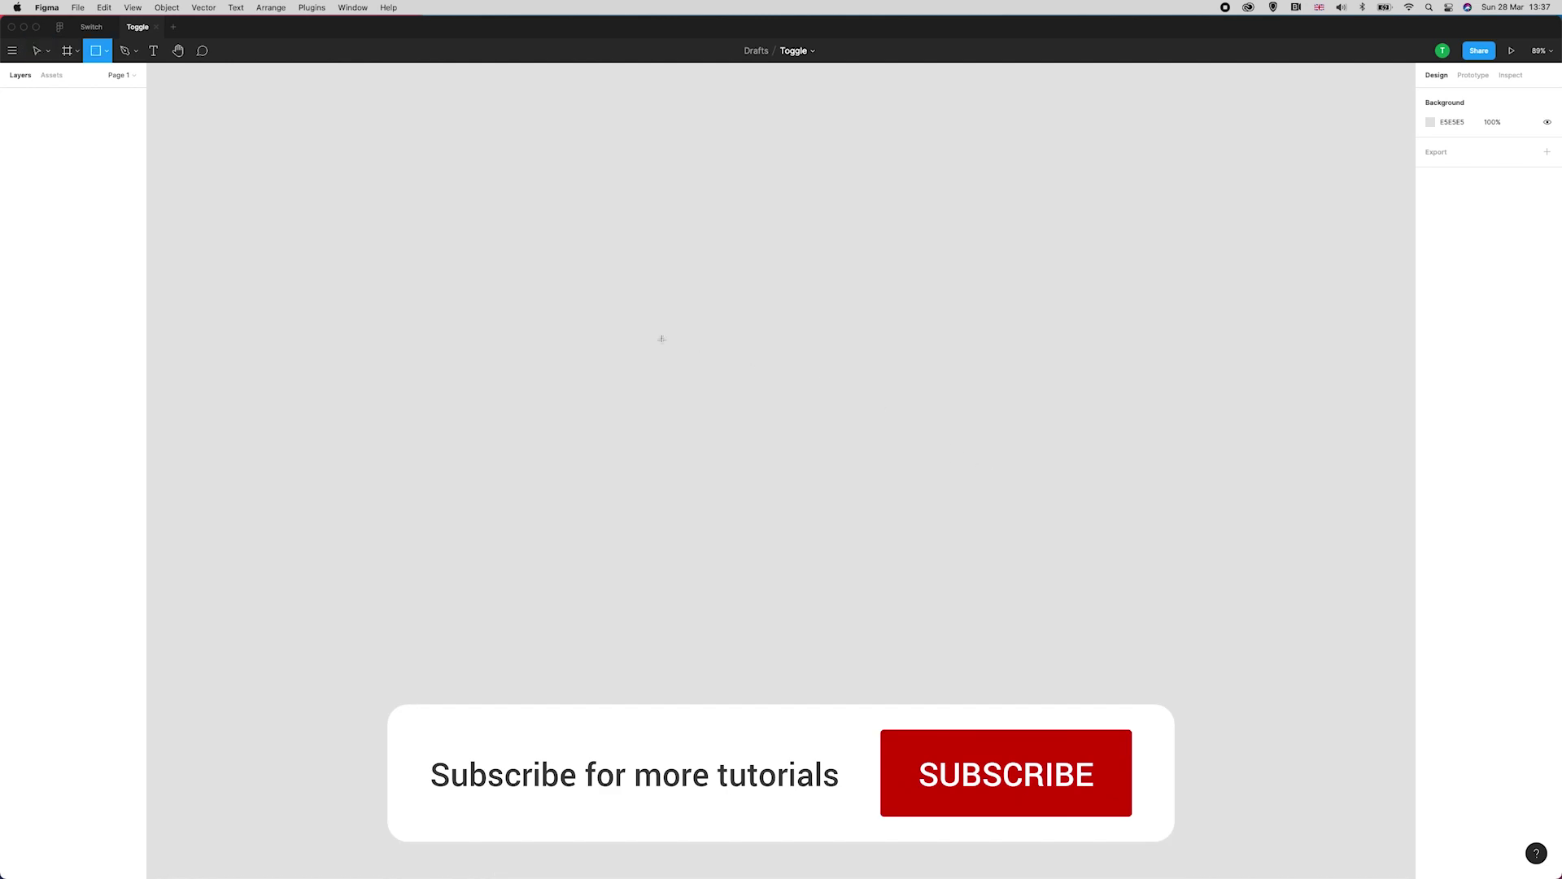
# Draw a 380×200 rectangle and give it a 100 corner radius to form a pill.
pyautogui.click(106, 52)
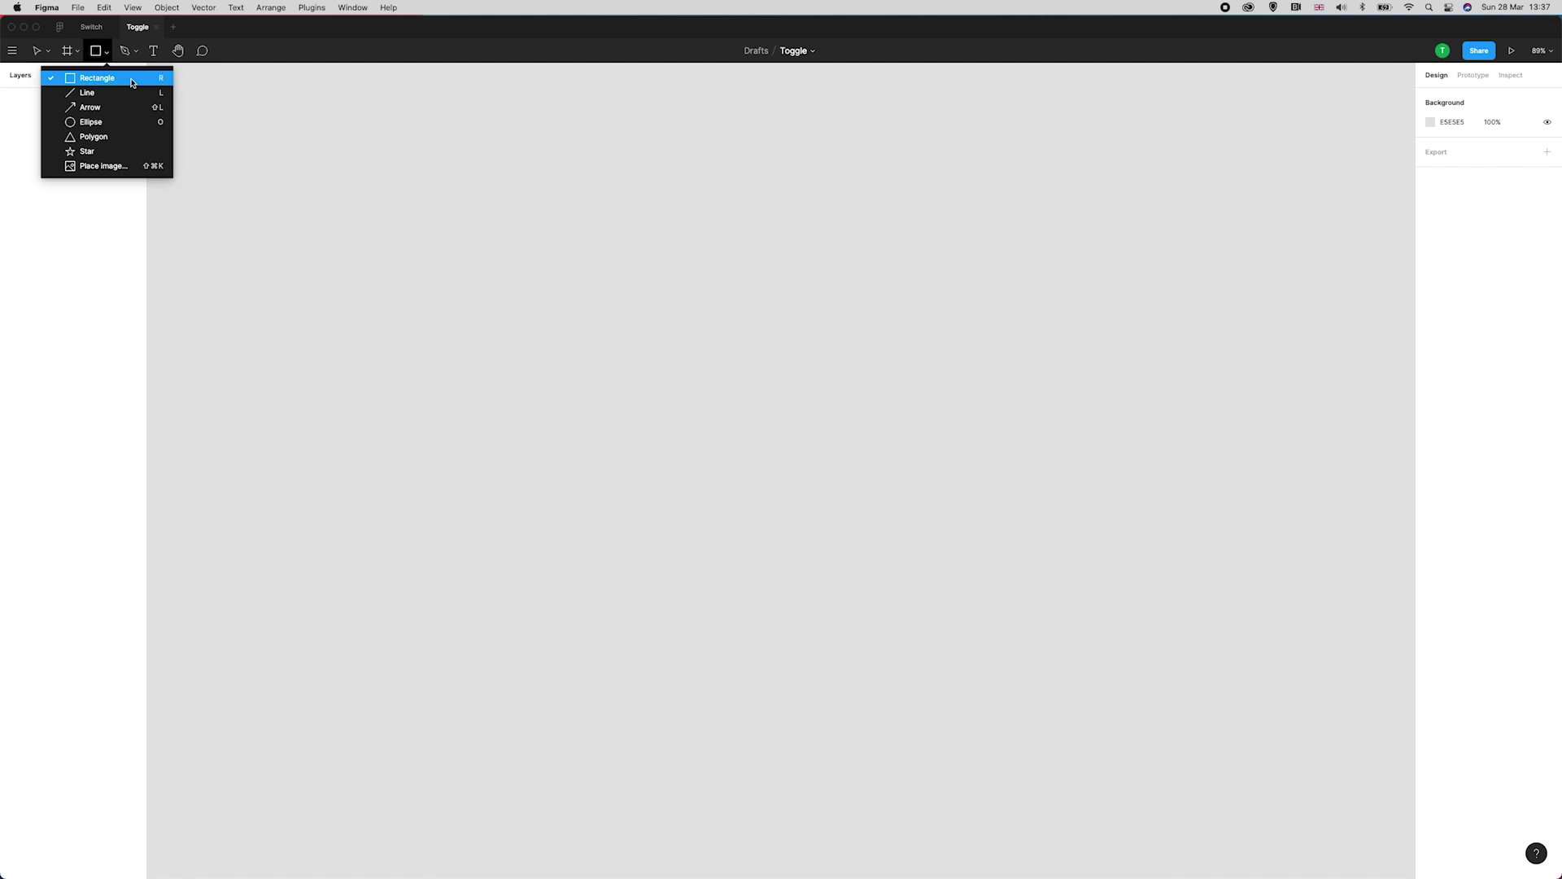
pyautogui.click(132, 83)
pyautogui.moveTo(394, 270); pyautogui.dragTo(1043, 553)
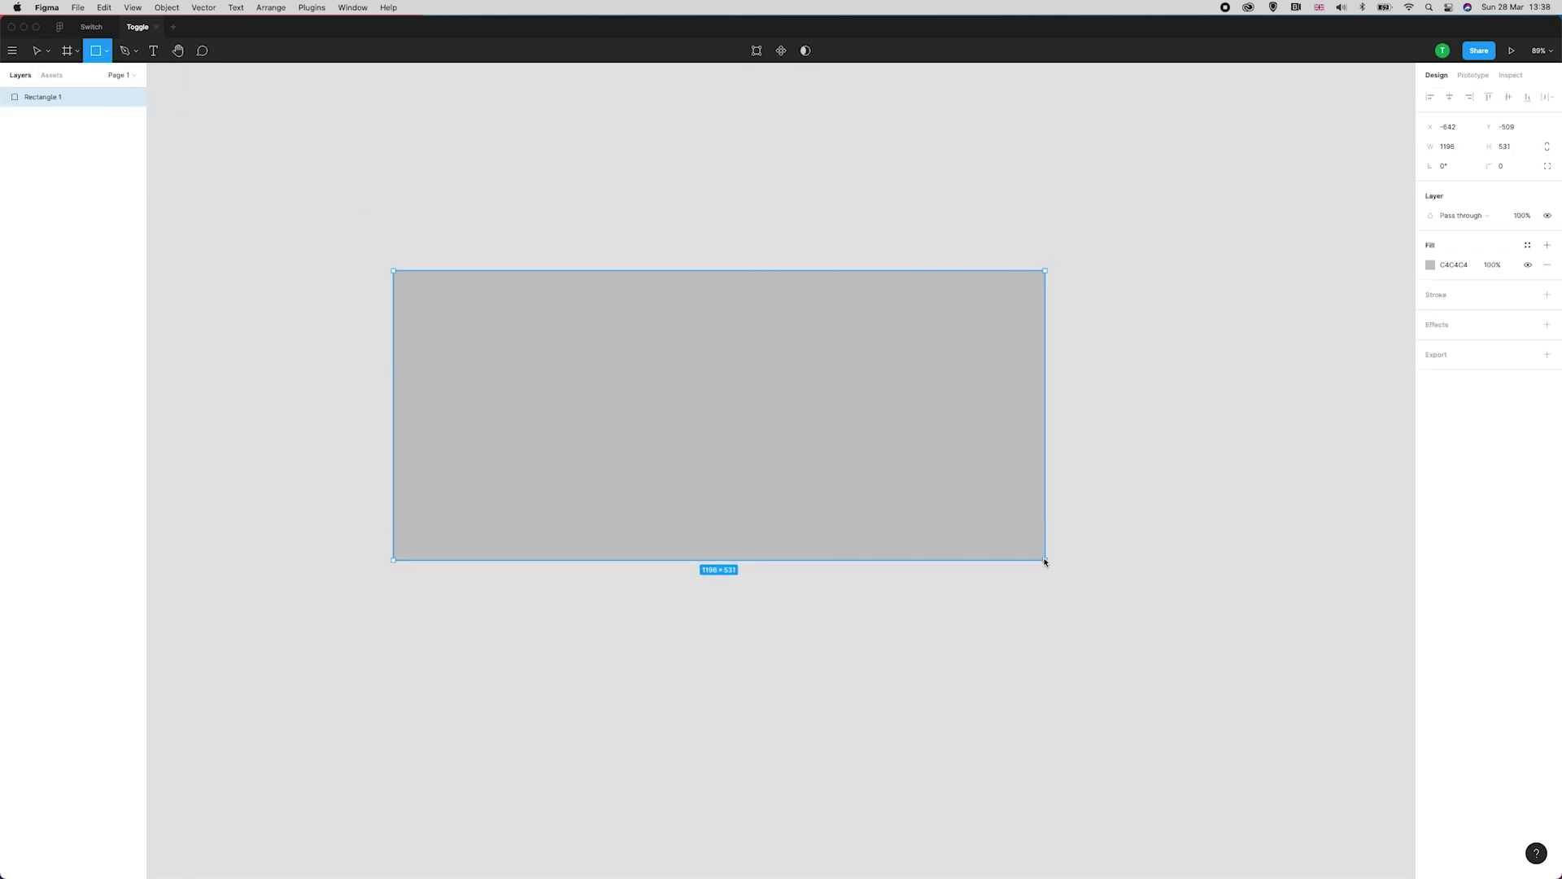
pyautogui.click(1446, 146)
pyautogui.write('3')
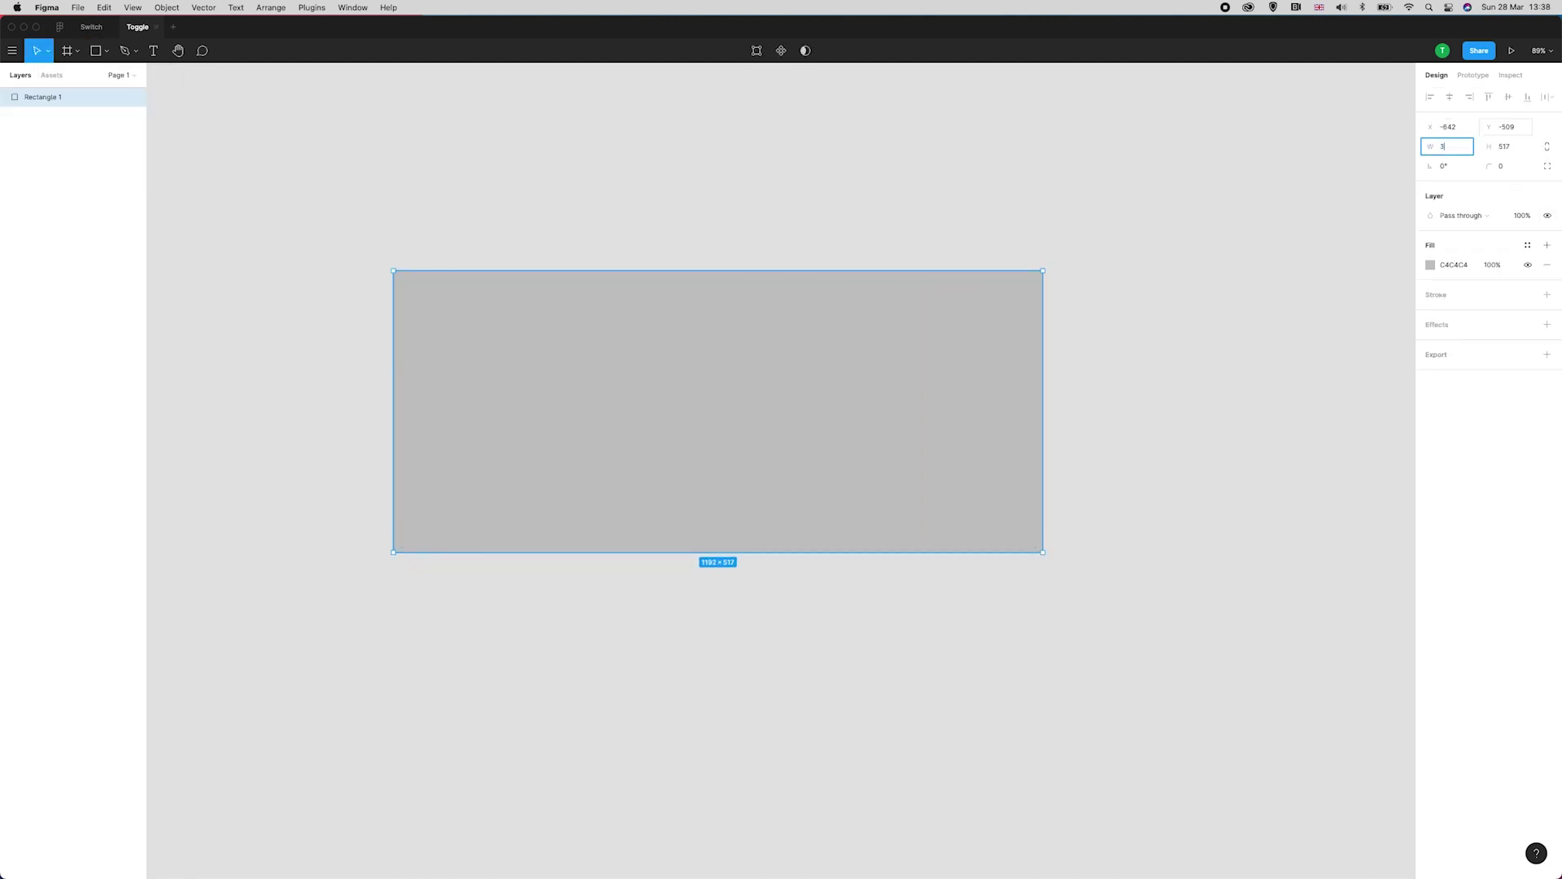
pyautogui.write('80')
pyautogui.press('Tab')
pyautogui.write('2')
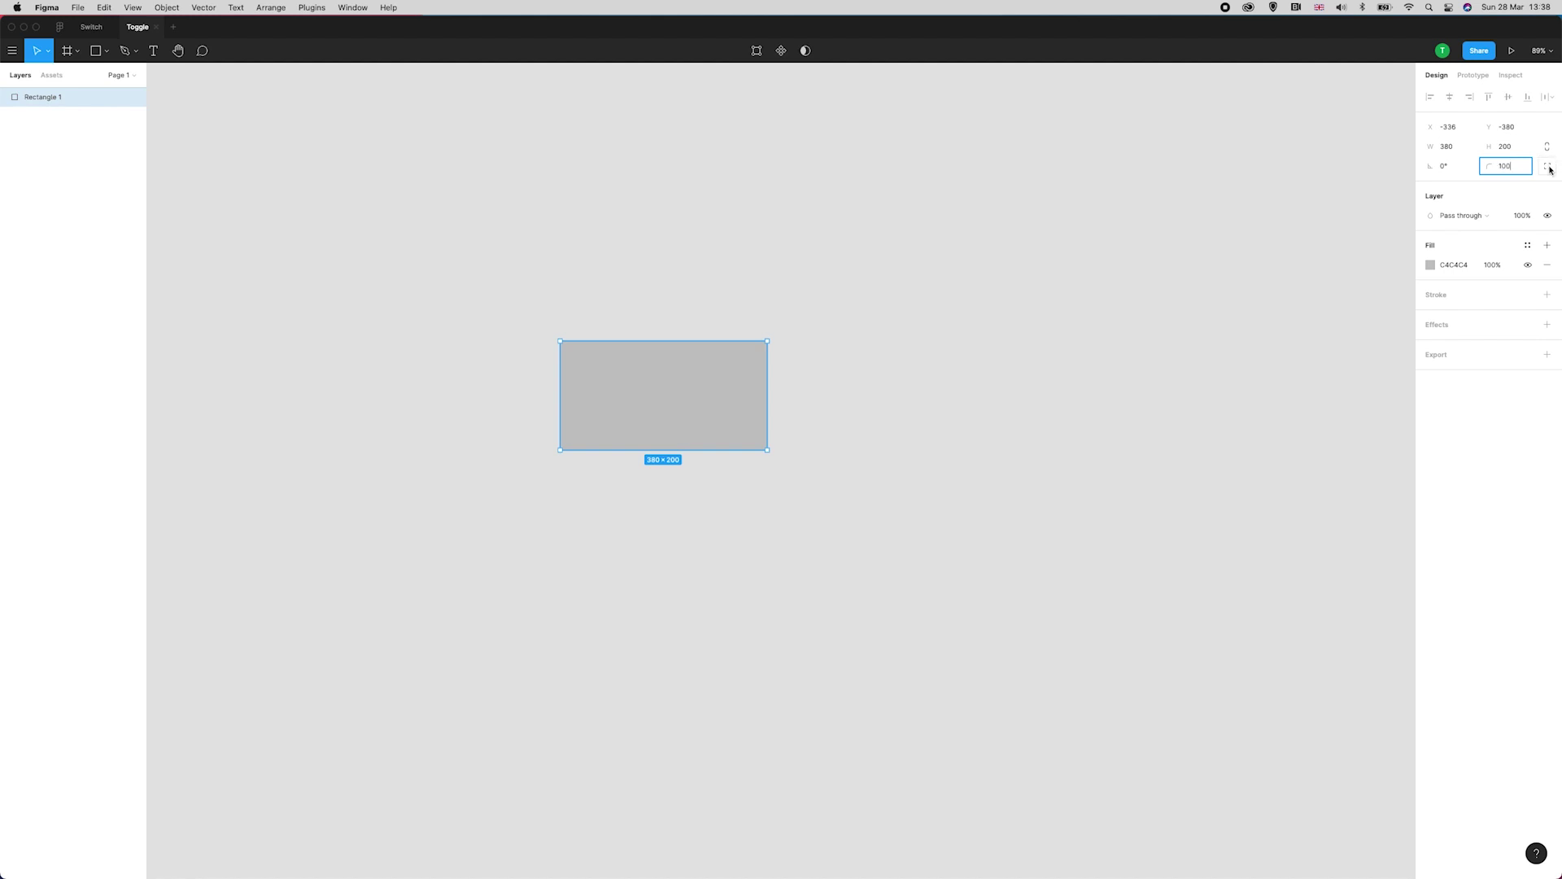
pyautogui.press('Return')
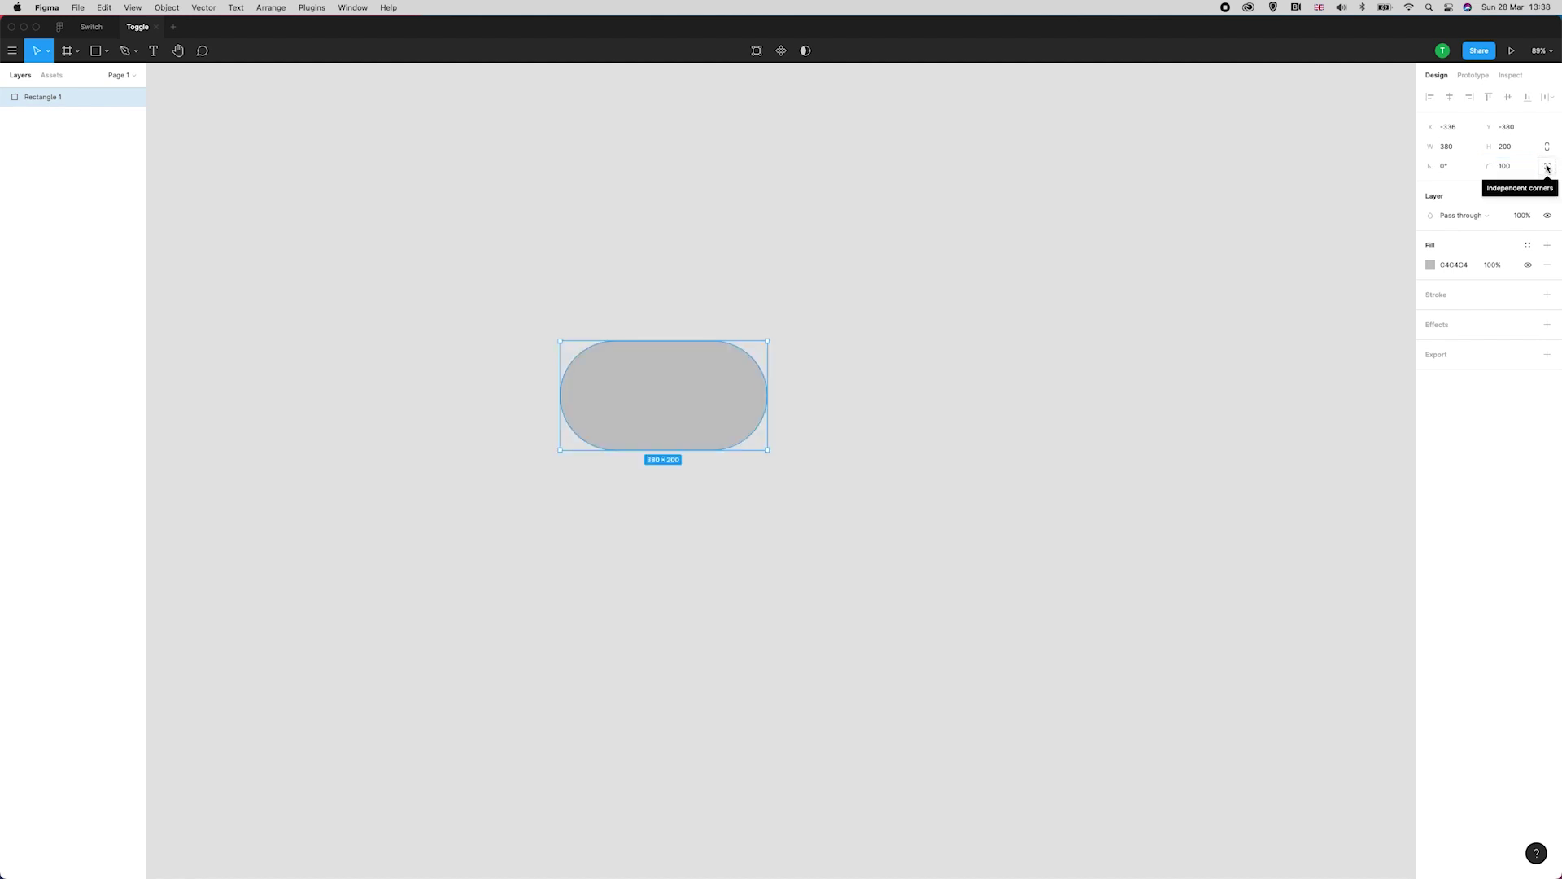
# Inspect the pill's individual corner radius values, then reselect the pill.
pyautogui.click(1546, 168)
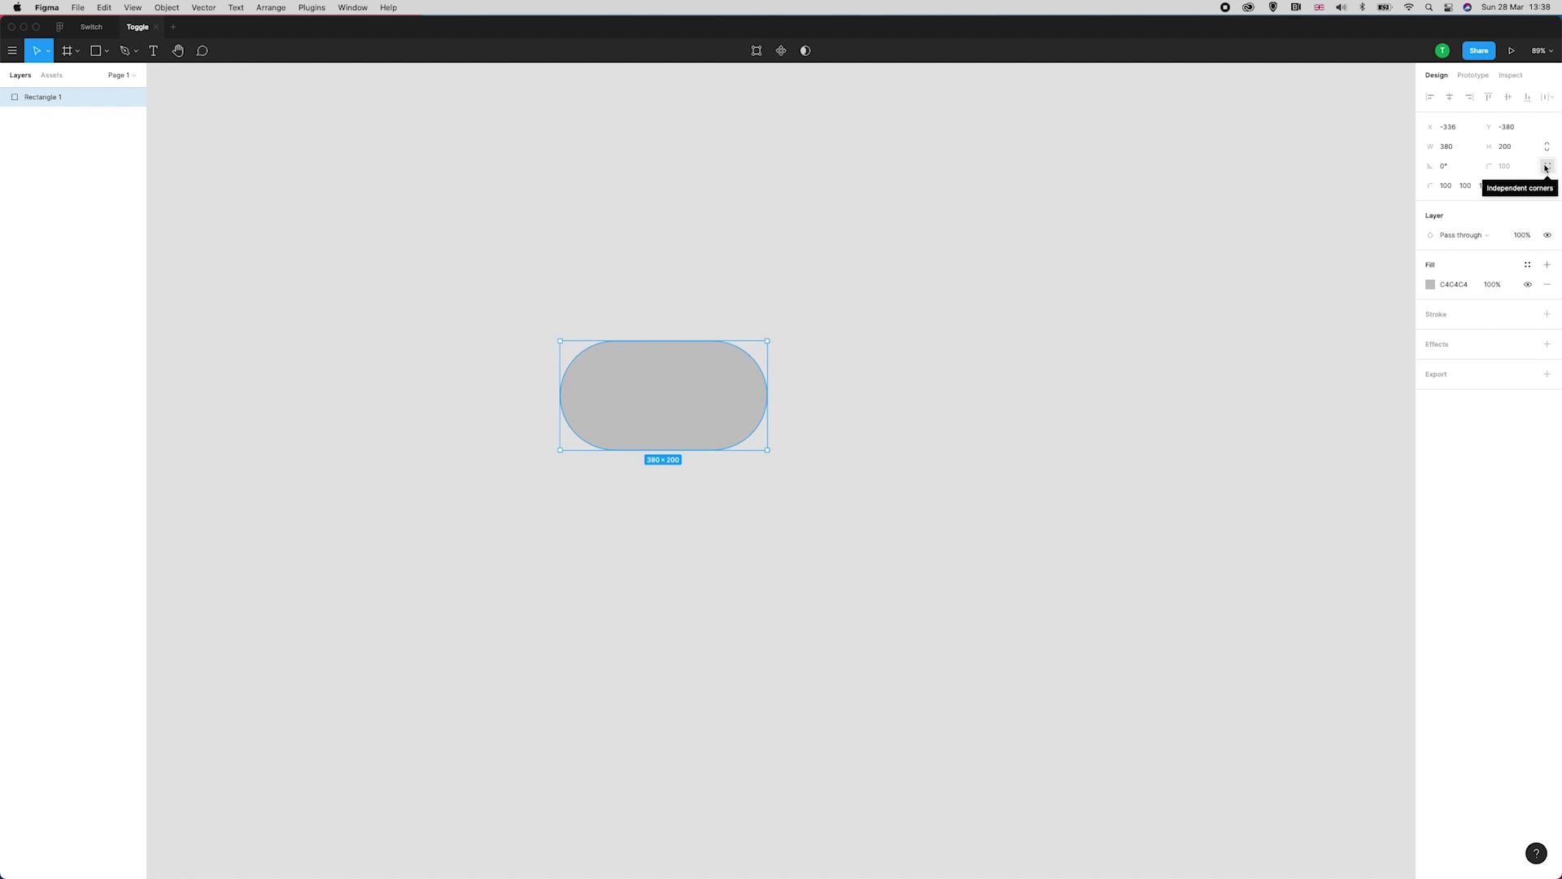
pyautogui.click(1463, 188)
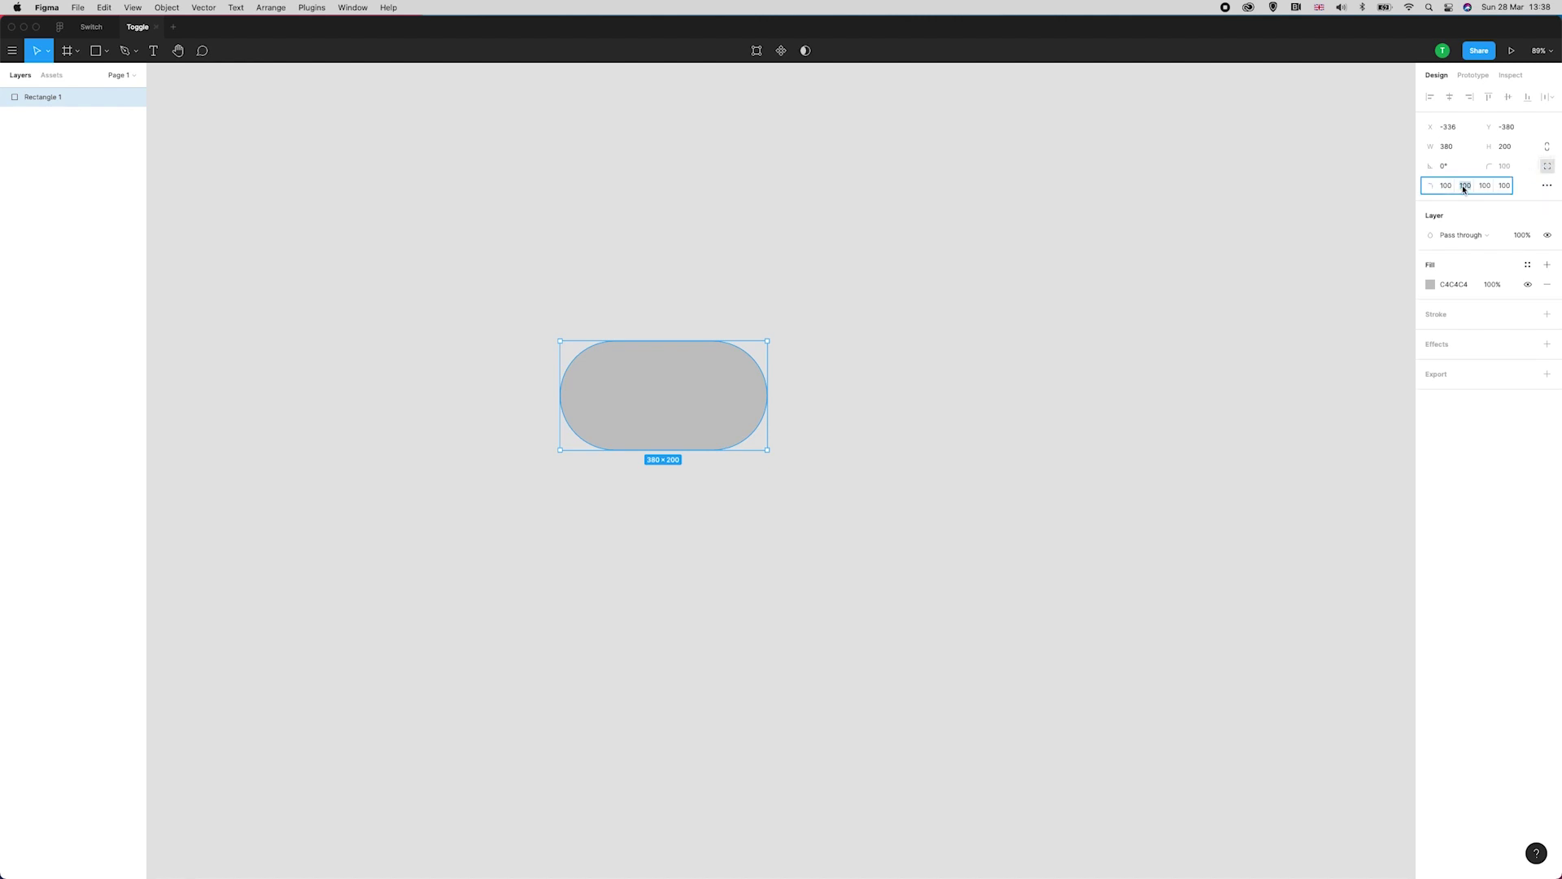
pyautogui.click(1490, 187)
pyautogui.click(1505, 186)
pyautogui.click(1443, 187)
pyautogui.click(781, 264)
pyautogui.click(719, 350)
# Fill the pill with dark red (A51616).
pyautogui.click(1430, 285)
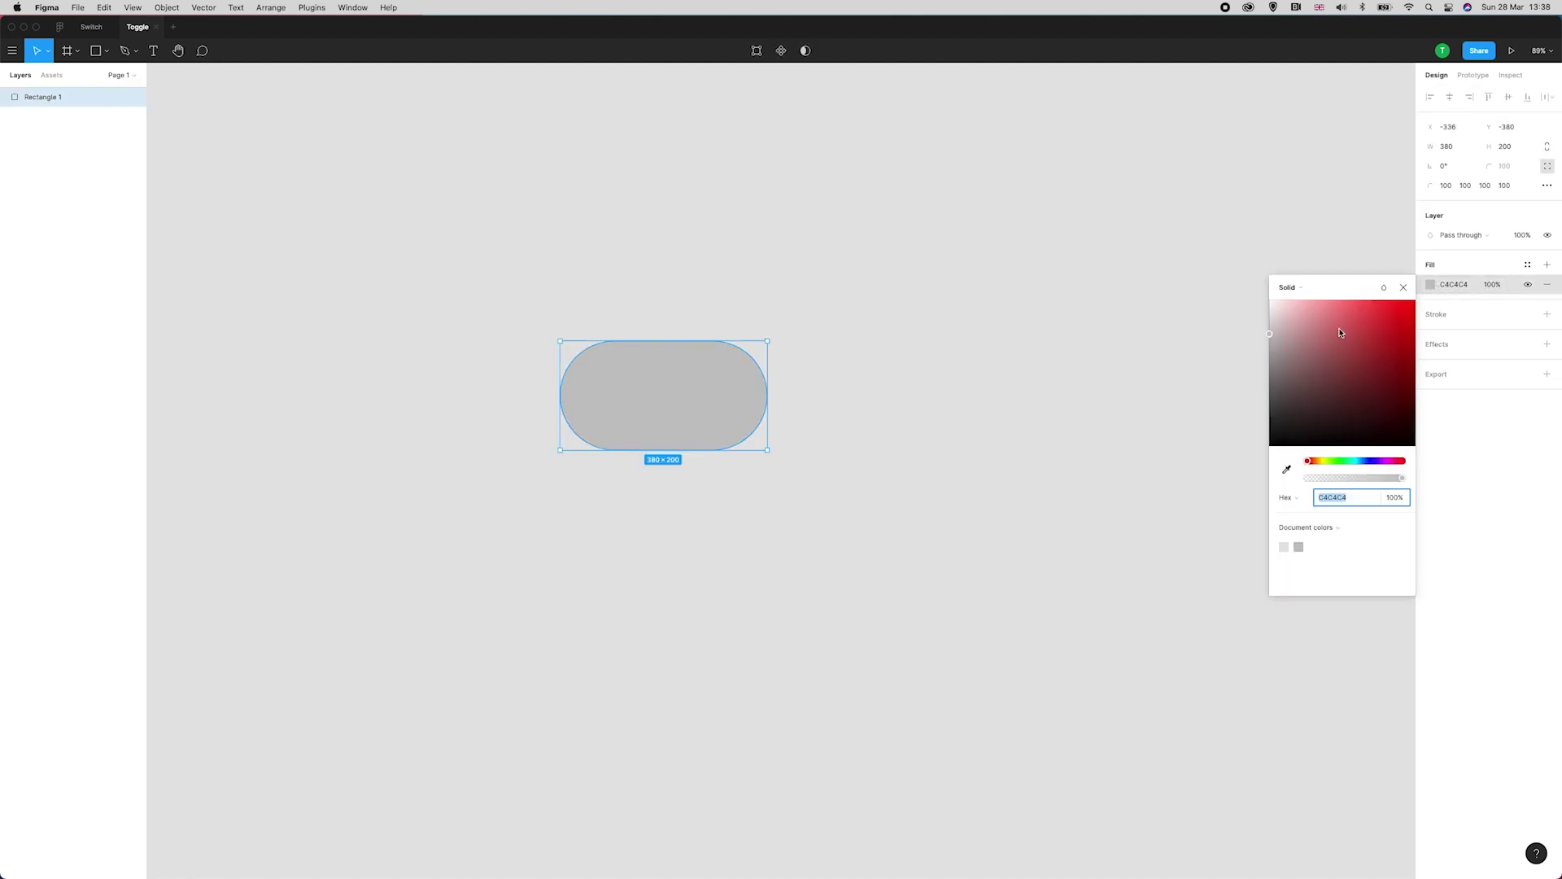
pyautogui.click(1415, 358)
pyautogui.moveTo(1414, 359)
pyautogui.mouseDown()
pyautogui.moveTo(1360, 355)
pyautogui.moveTo(1396, 355)
pyautogui.mouseUp()
pyautogui.click(618, 228)
pyautogui.hscroll(-2, 624, 244)
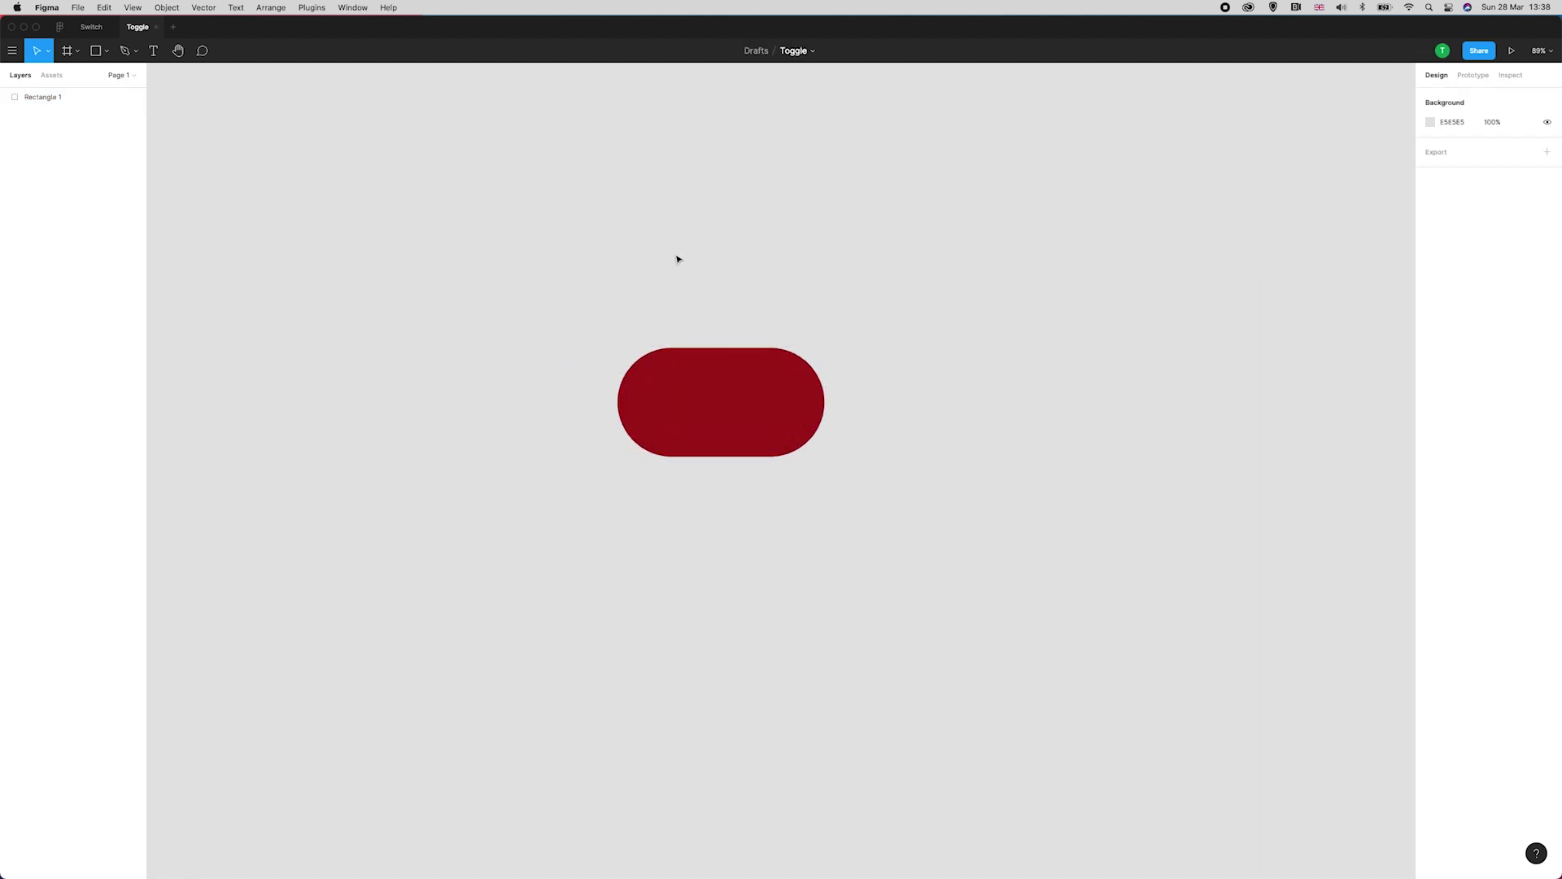
# Draw a 180×180 circle and move it into the pill's left end.
pyautogui.press('o')
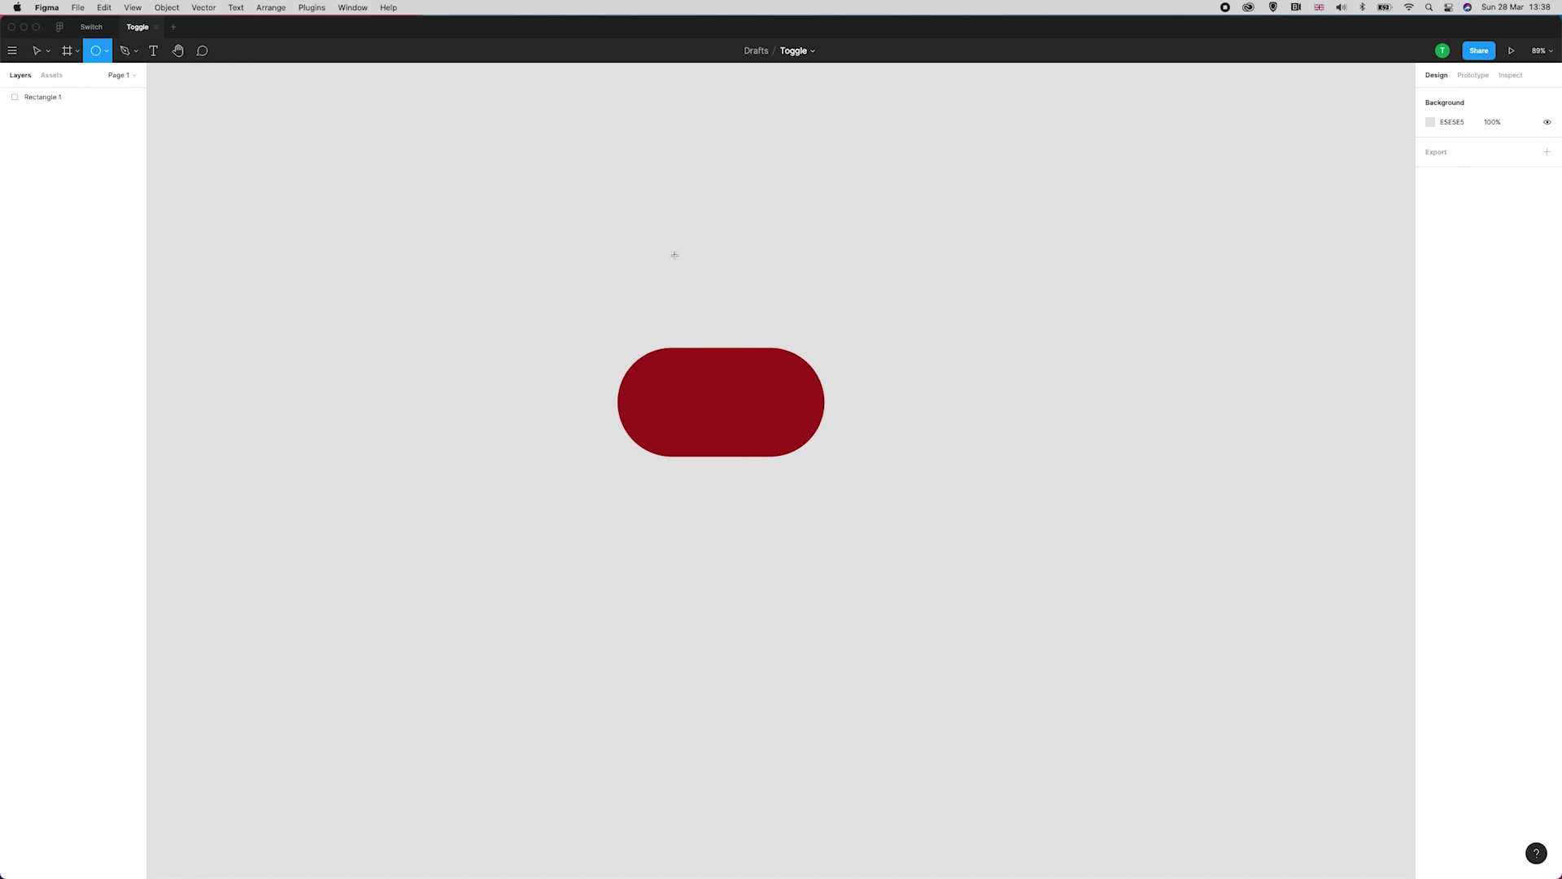
pyautogui.click(106, 52)
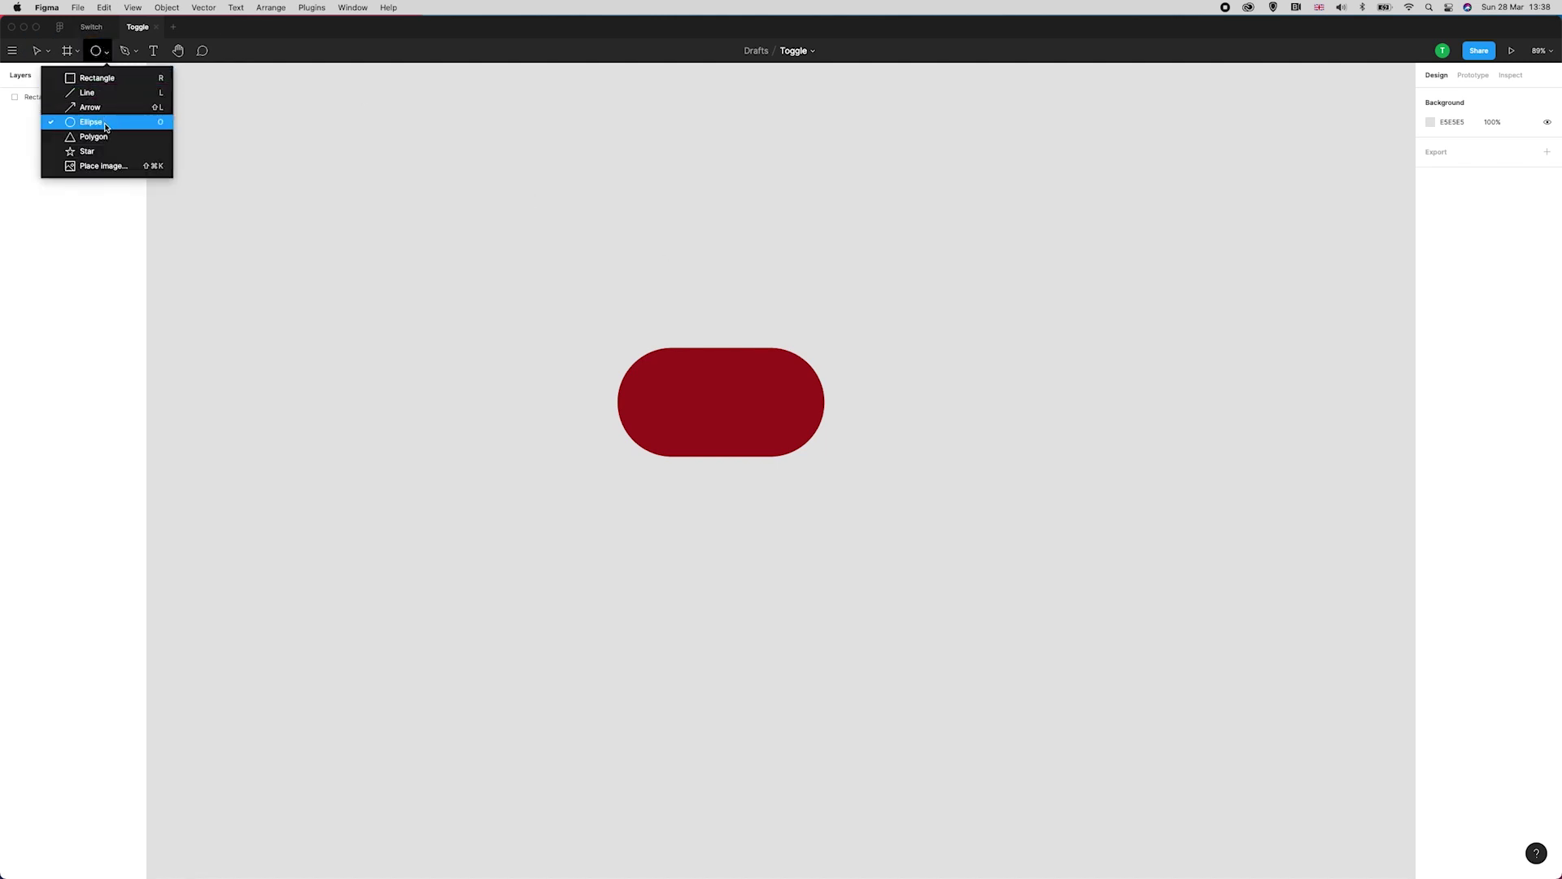
pyautogui.click(656, 311)
pyautogui.moveTo(659, 292); pyautogui.dragTo(708, 404)
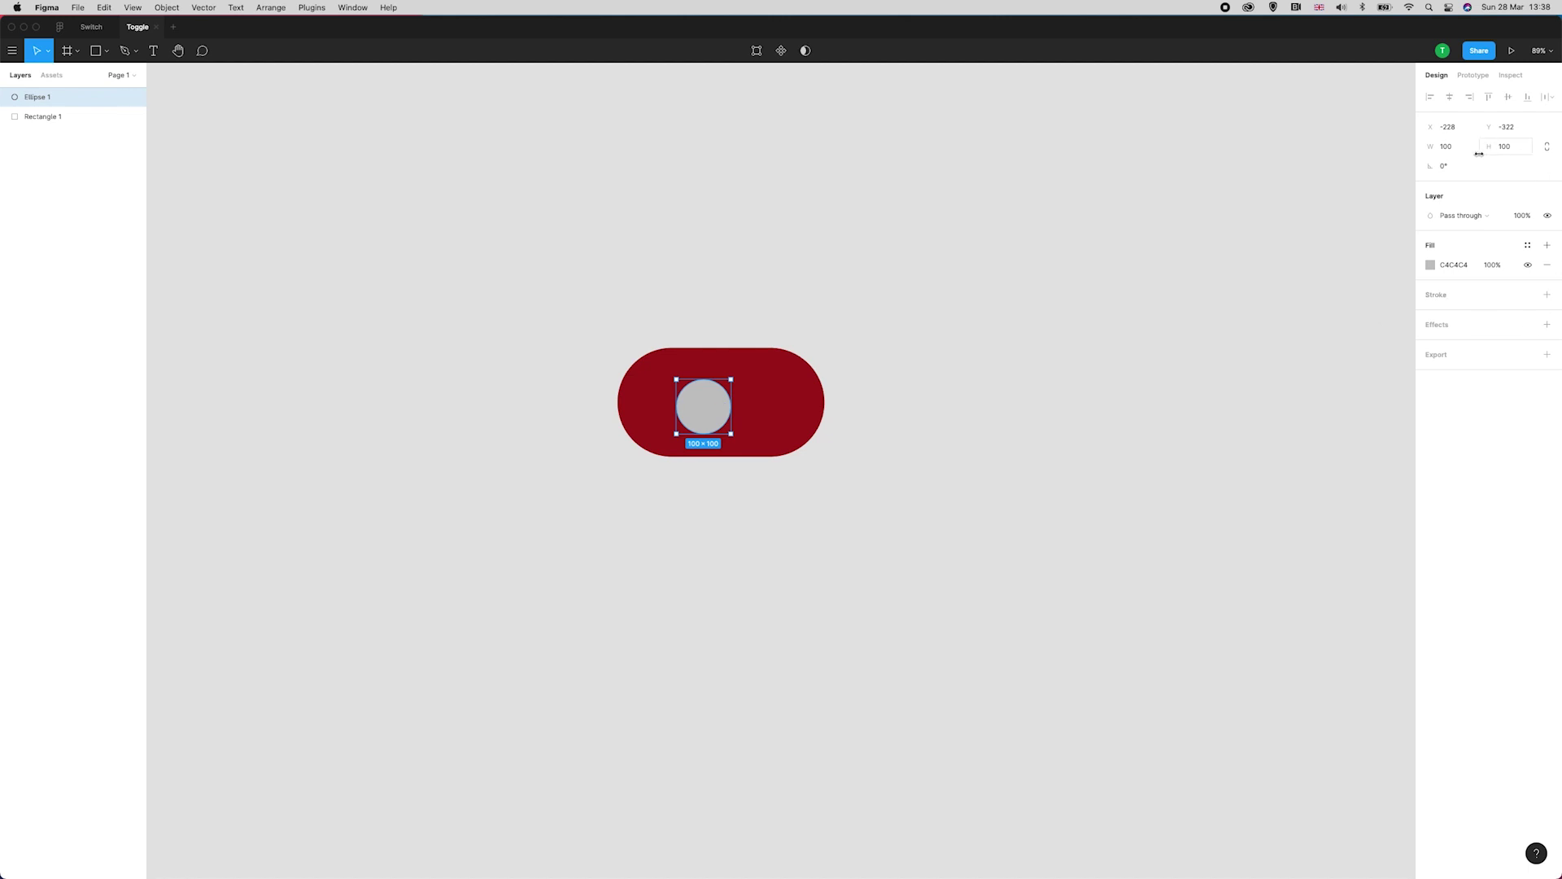
pyautogui.click(1454, 148)
pyautogui.write('180')
pyautogui.press('Tab')
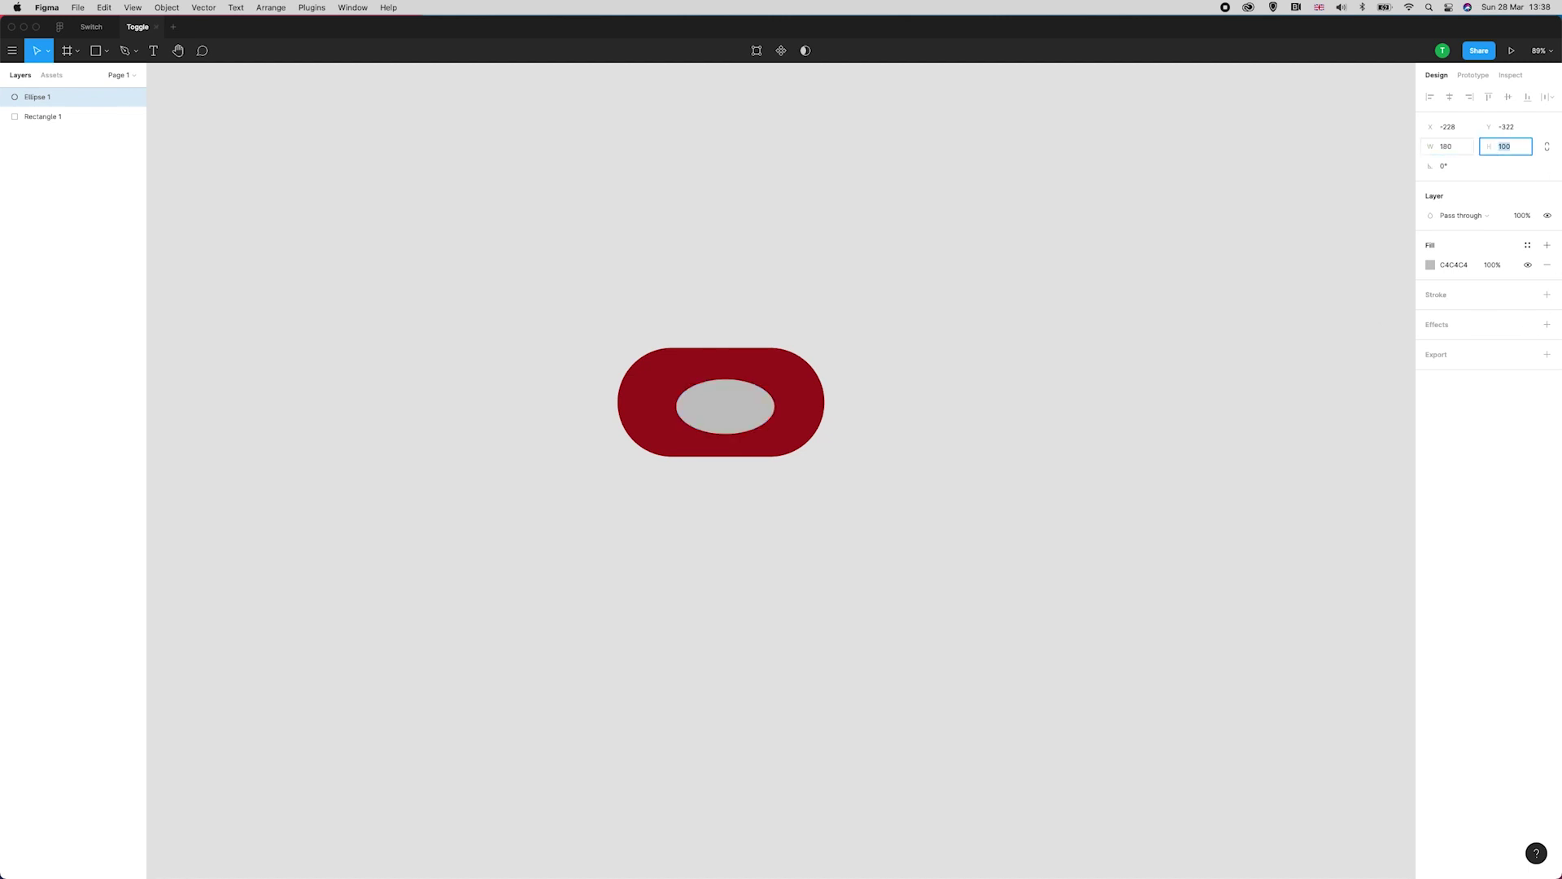
pyautogui.write('180')
pyautogui.press('Return')
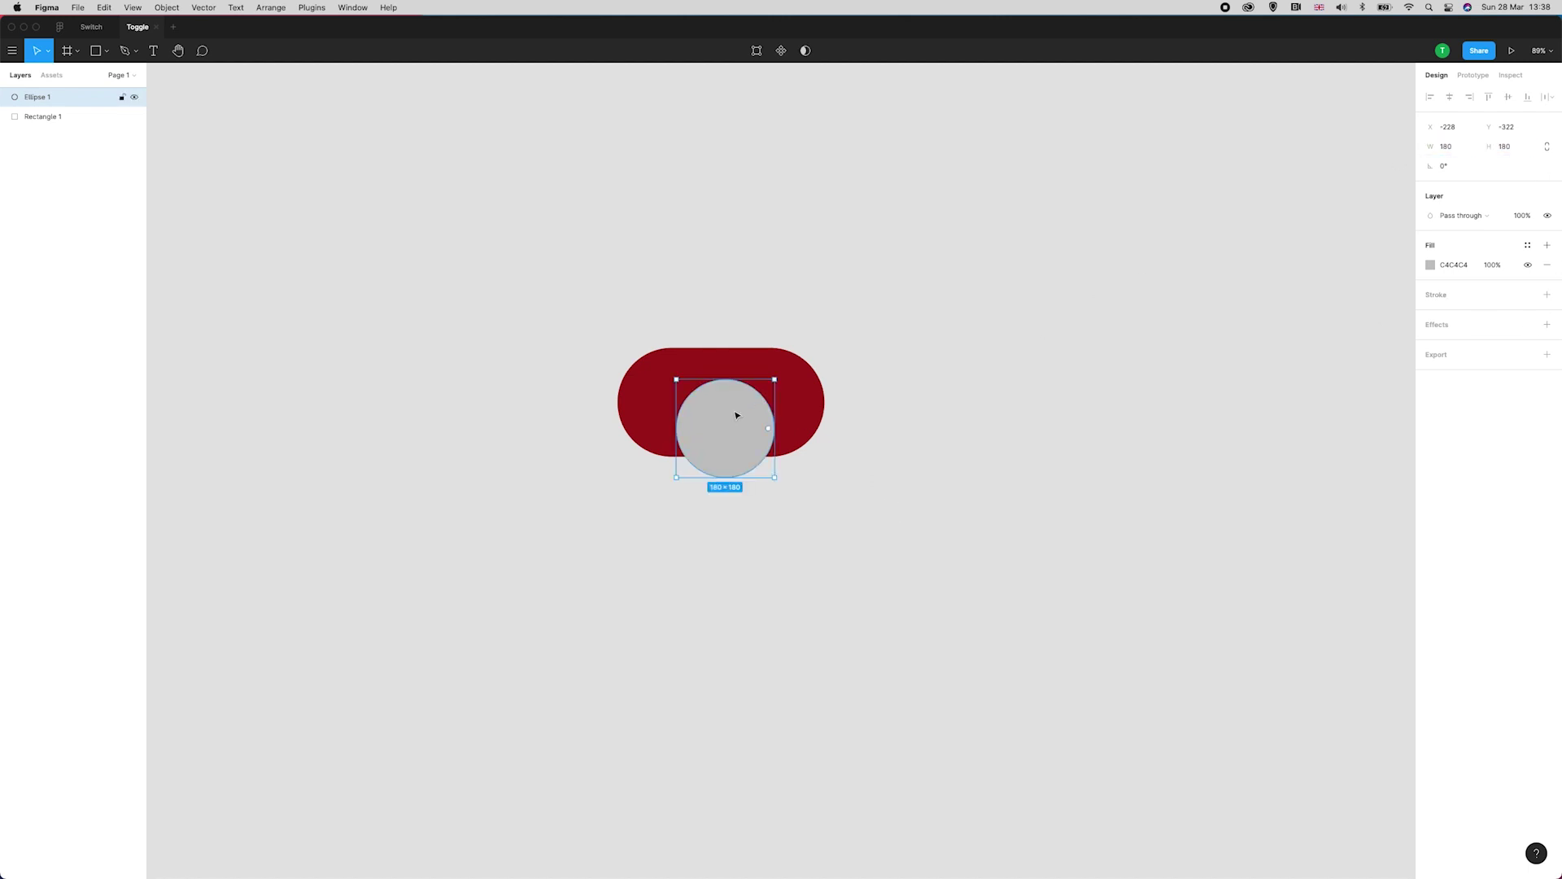
pyautogui.moveTo(733, 415); pyautogui.dragTo(681, 390)
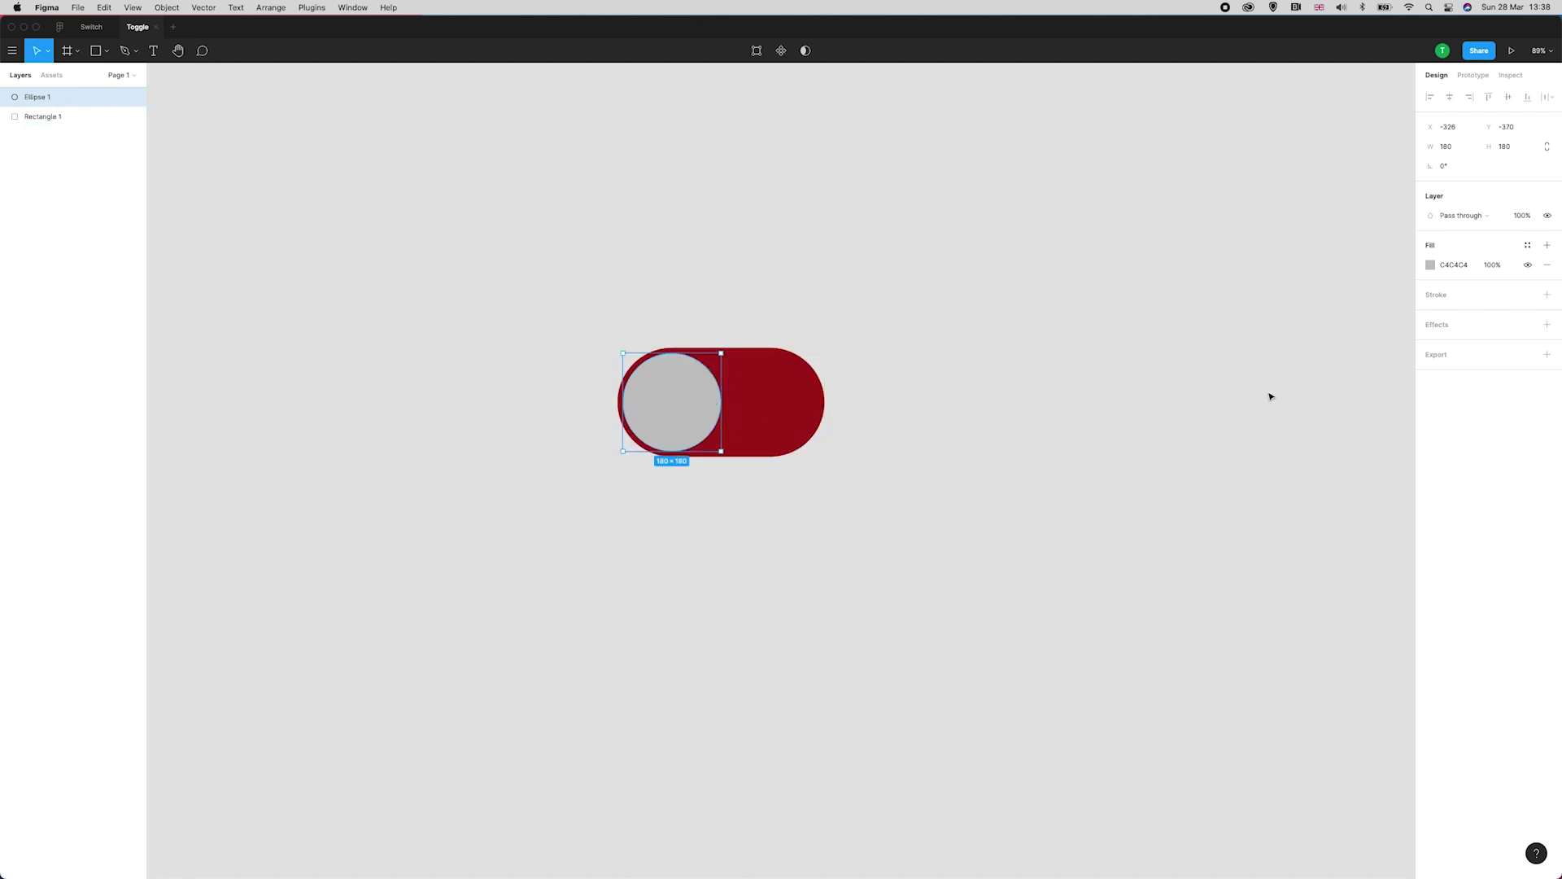
# Fill the circle white (FFFFFF).
pyautogui.click(1430, 265)
pyautogui.write('FFFFFF')
pyautogui.press('Return')
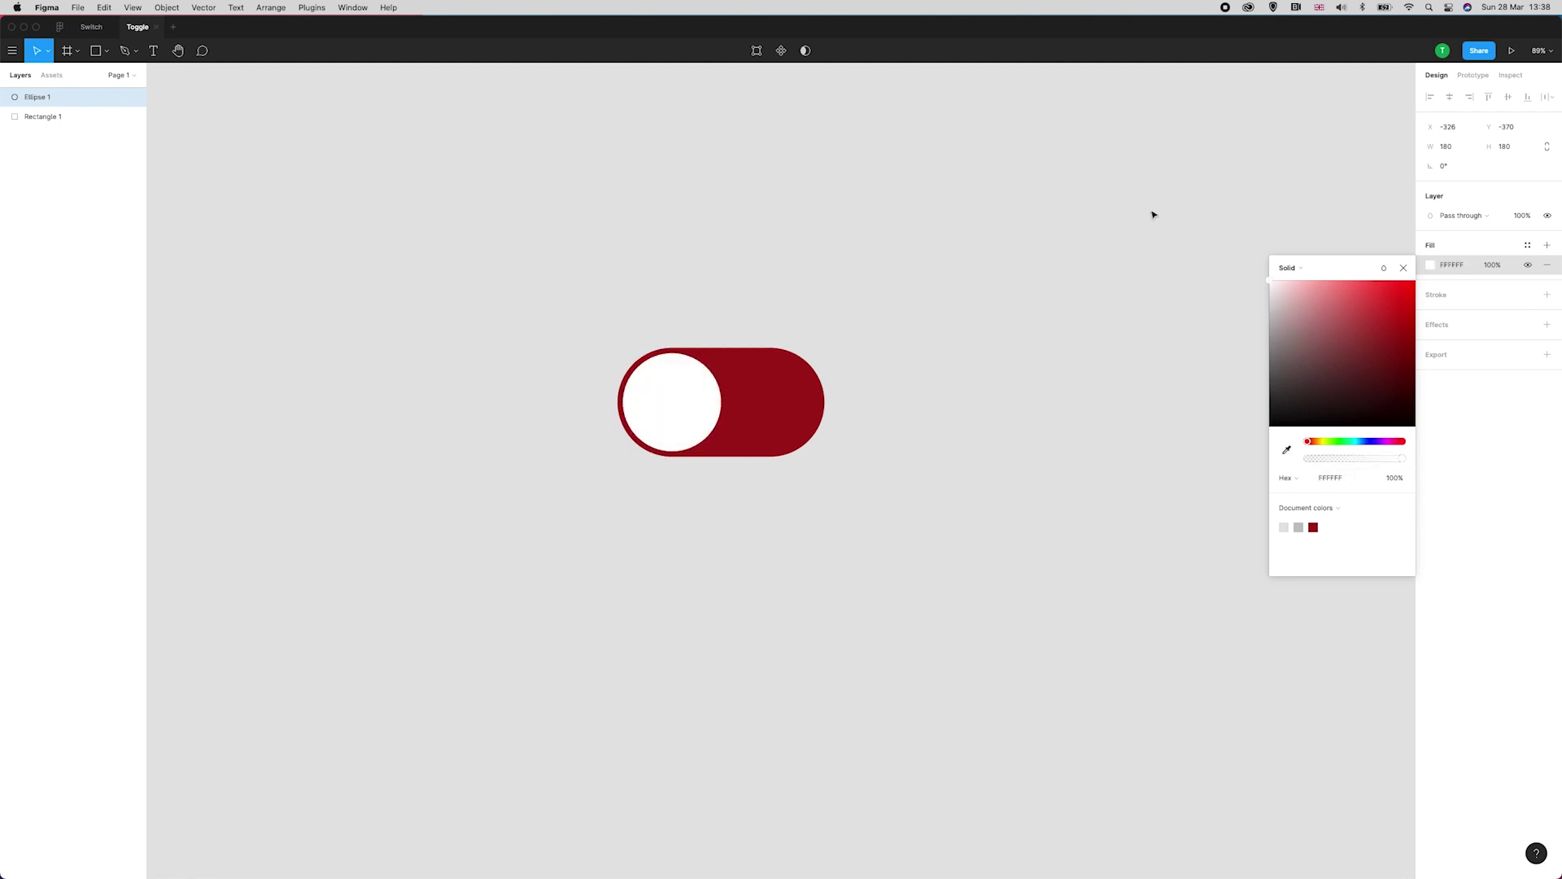
pyautogui.click(895, 248)
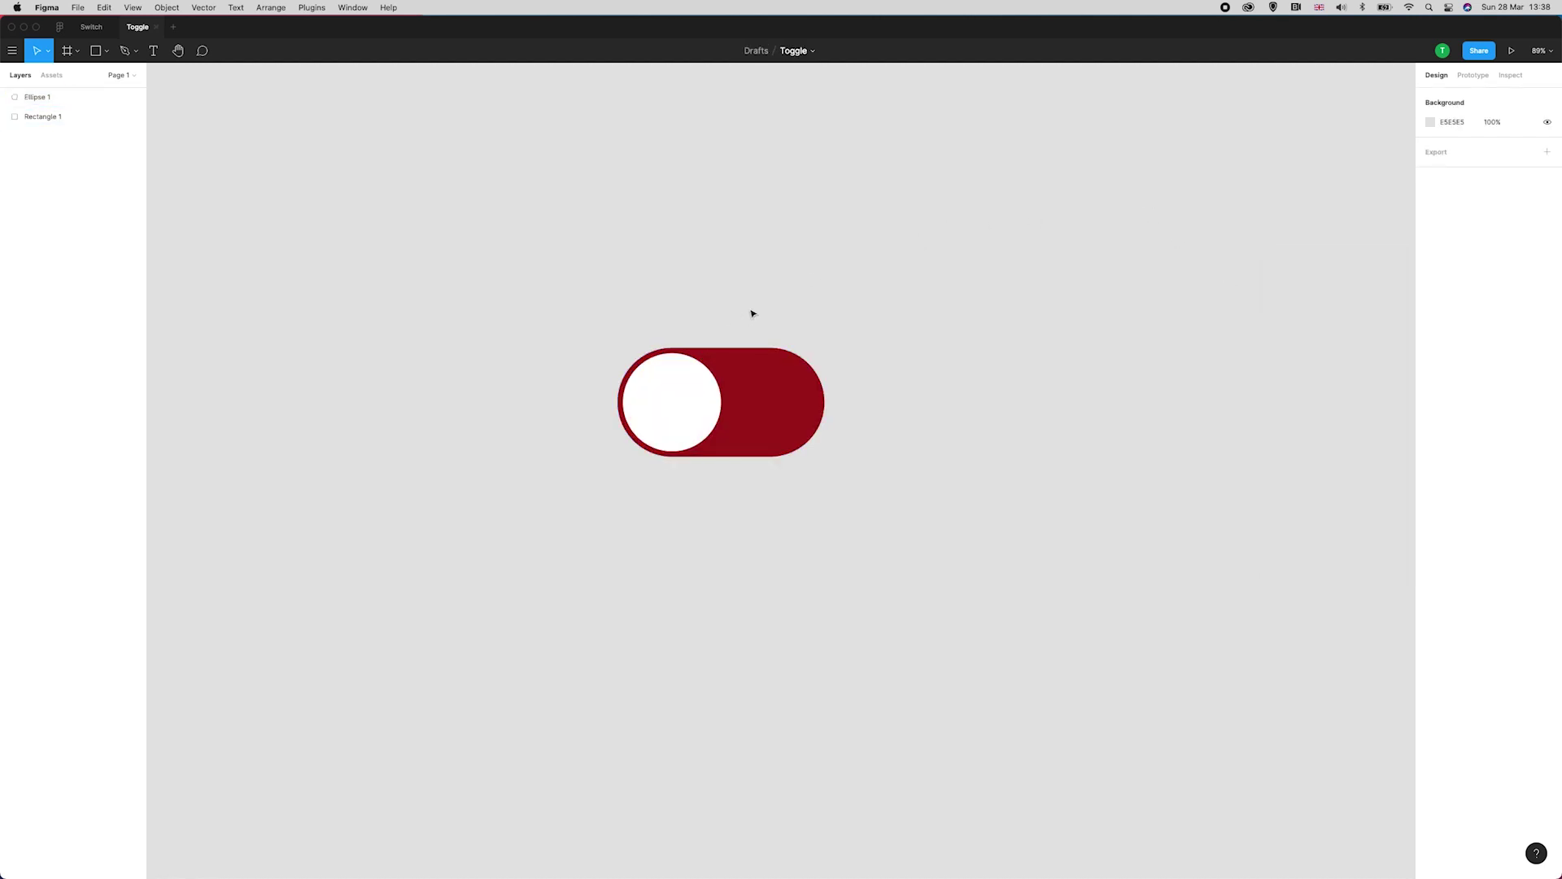
# Add a white 'OFF' text label and move it into the pill's right side.
pyautogui.press('t')
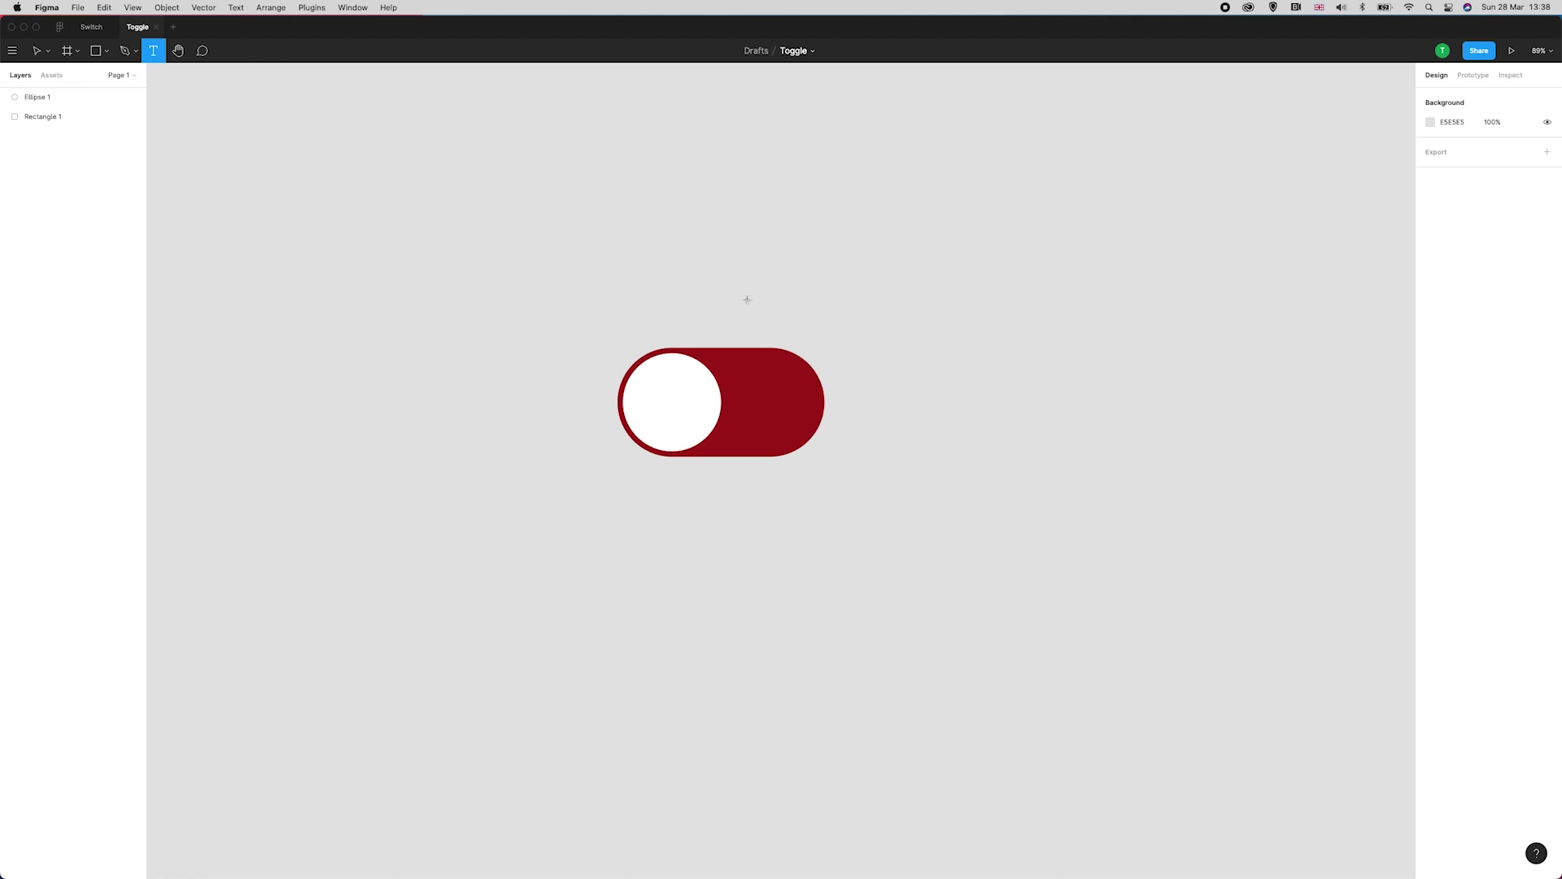
pyautogui.click(739, 263)
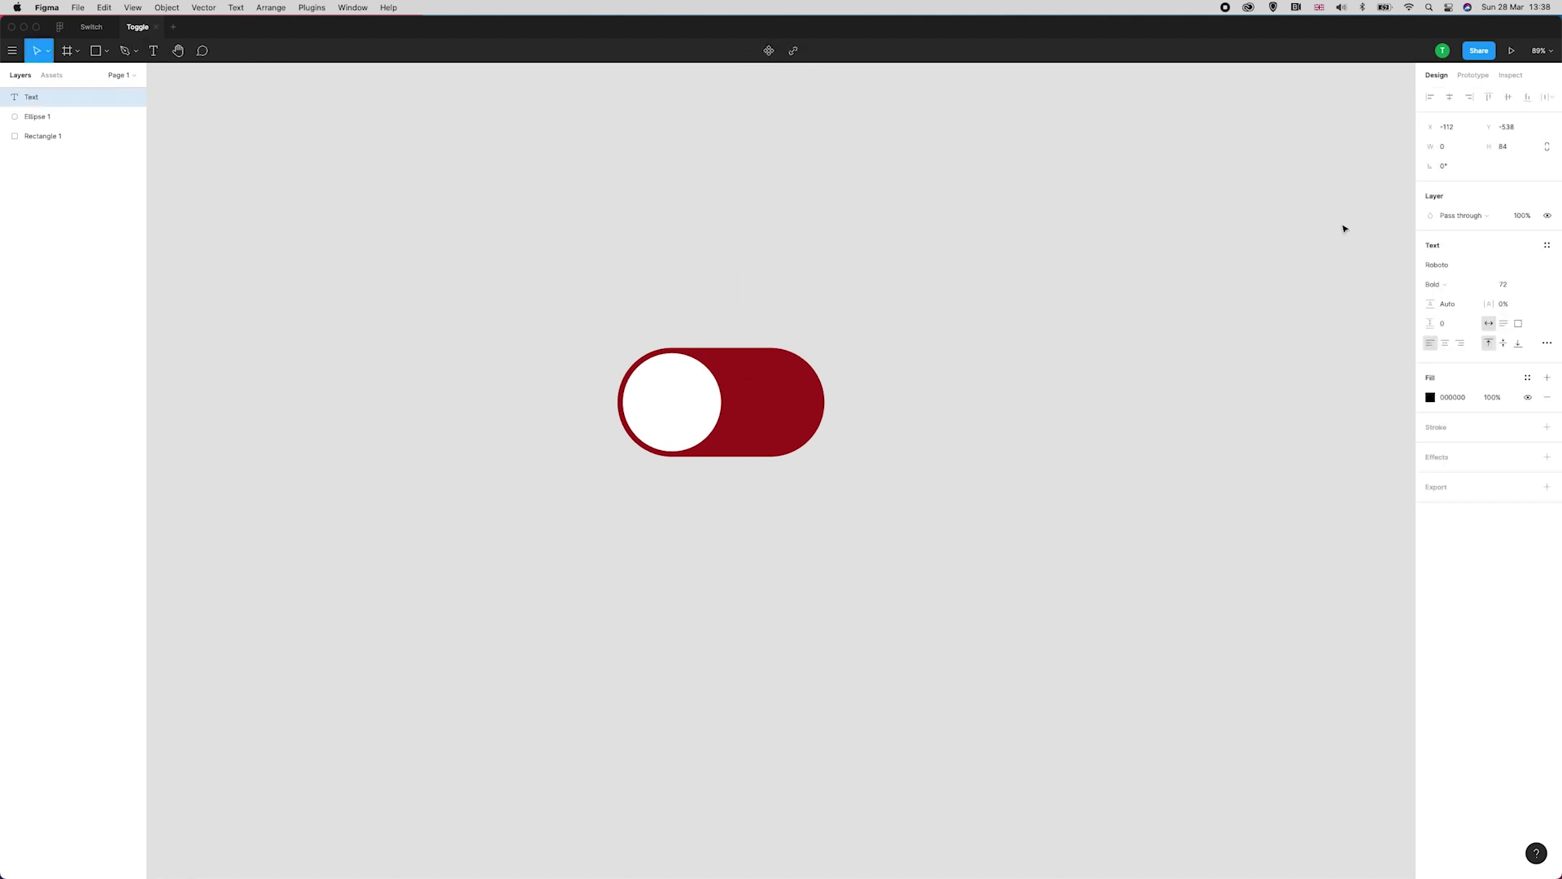
pyautogui.write('OFF')
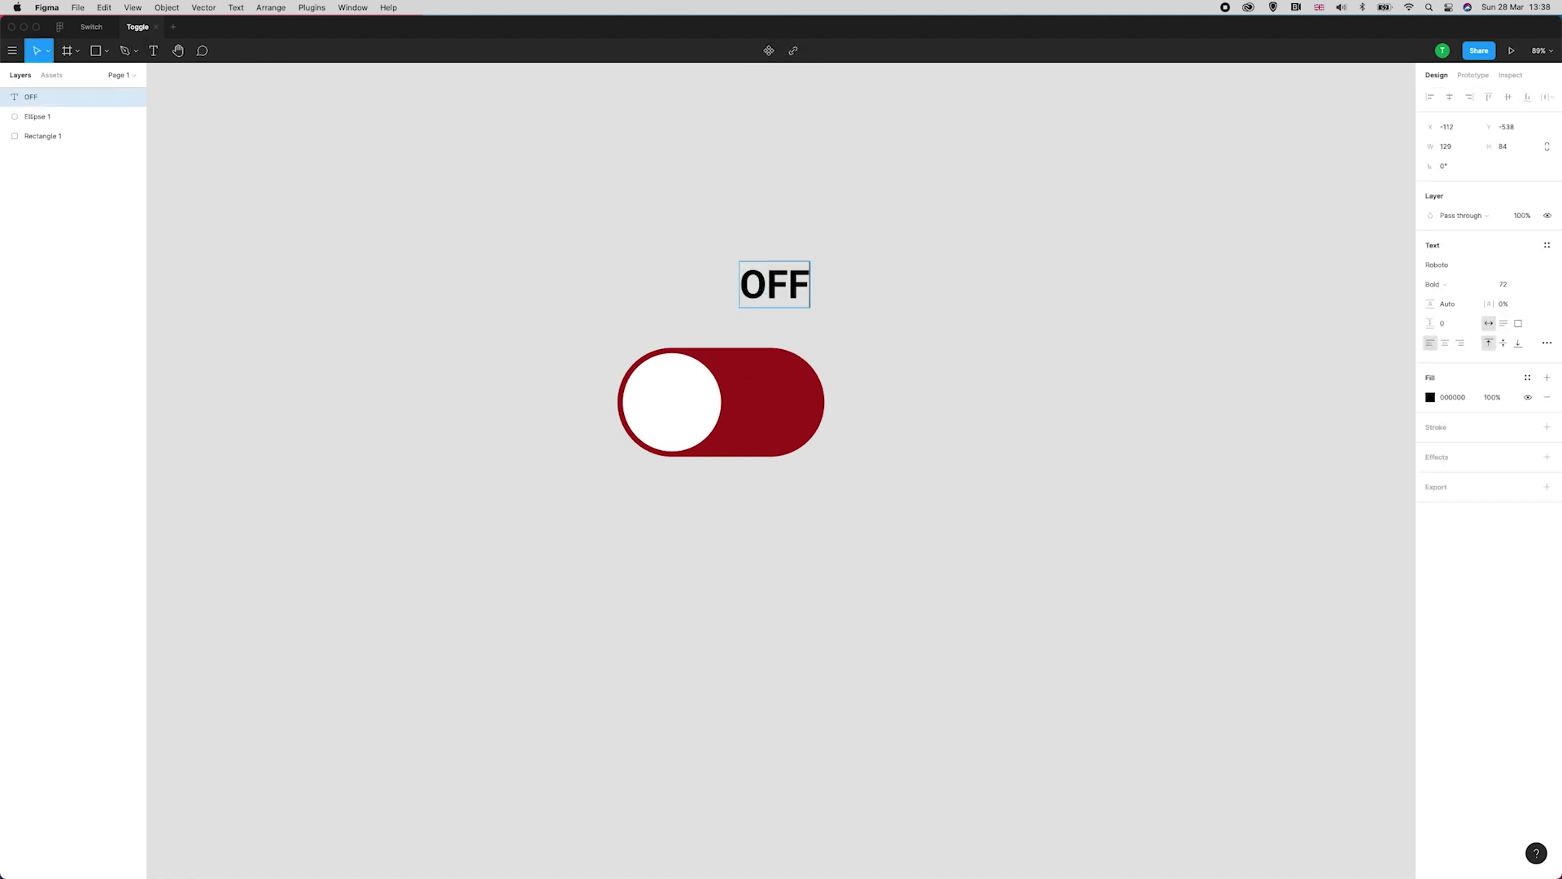
pyautogui.press('Escape')
pyautogui.click(1429, 397)
pyautogui.moveTo(1344, 461); pyautogui.dragTo(1151, 324)
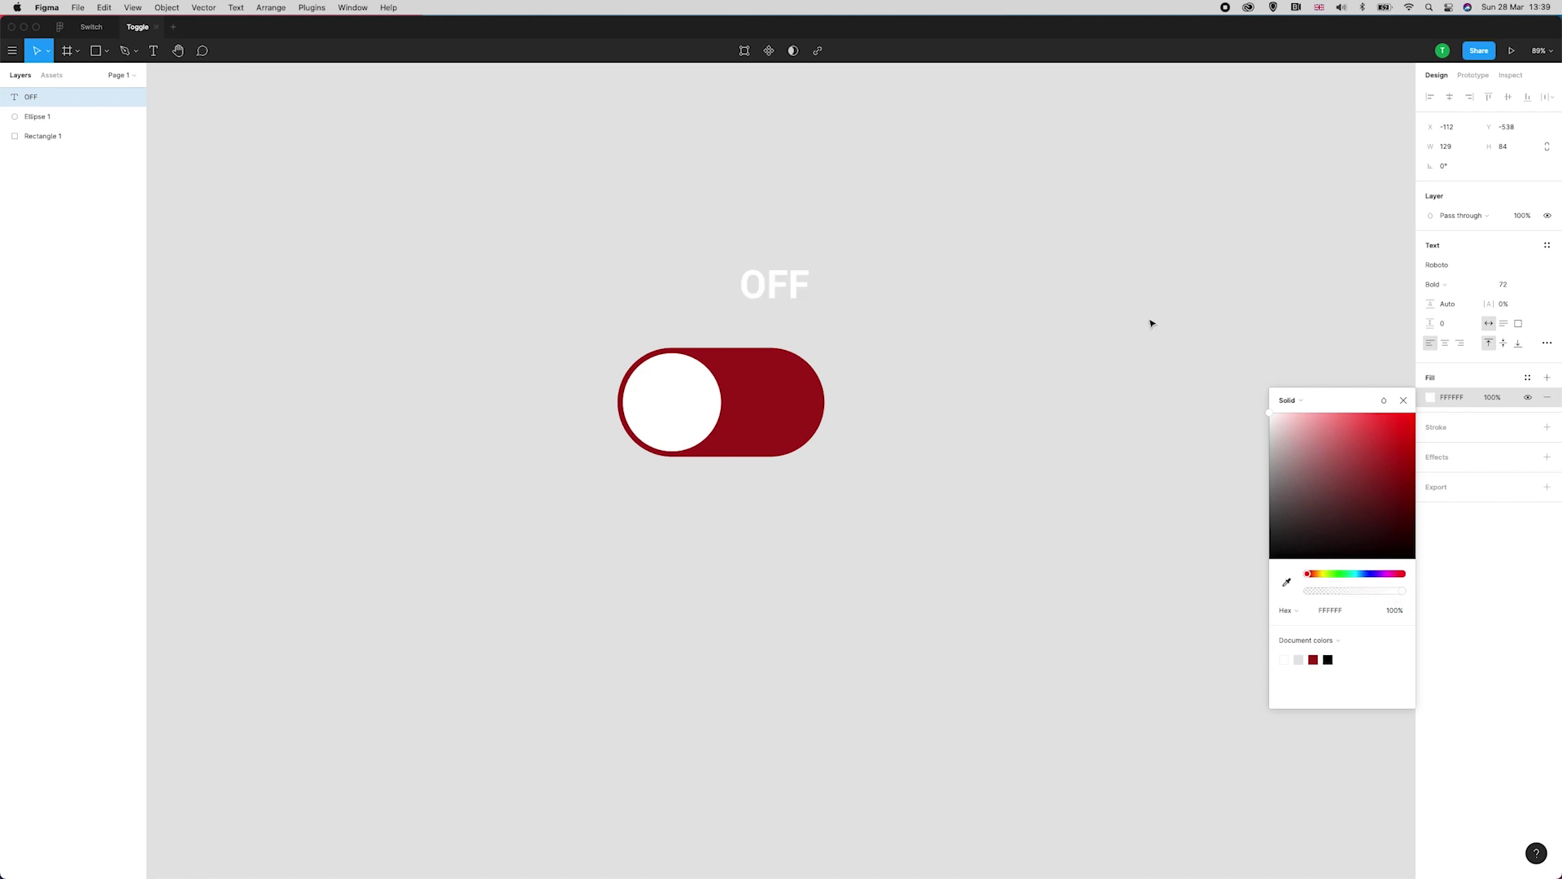
pyautogui.moveTo(781, 285); pyautogui.dragTo(775, 400)
# Duplicate the white circle to the pill's right end, then delete the copy and select OFF.
pyautogui.click(683, 389)
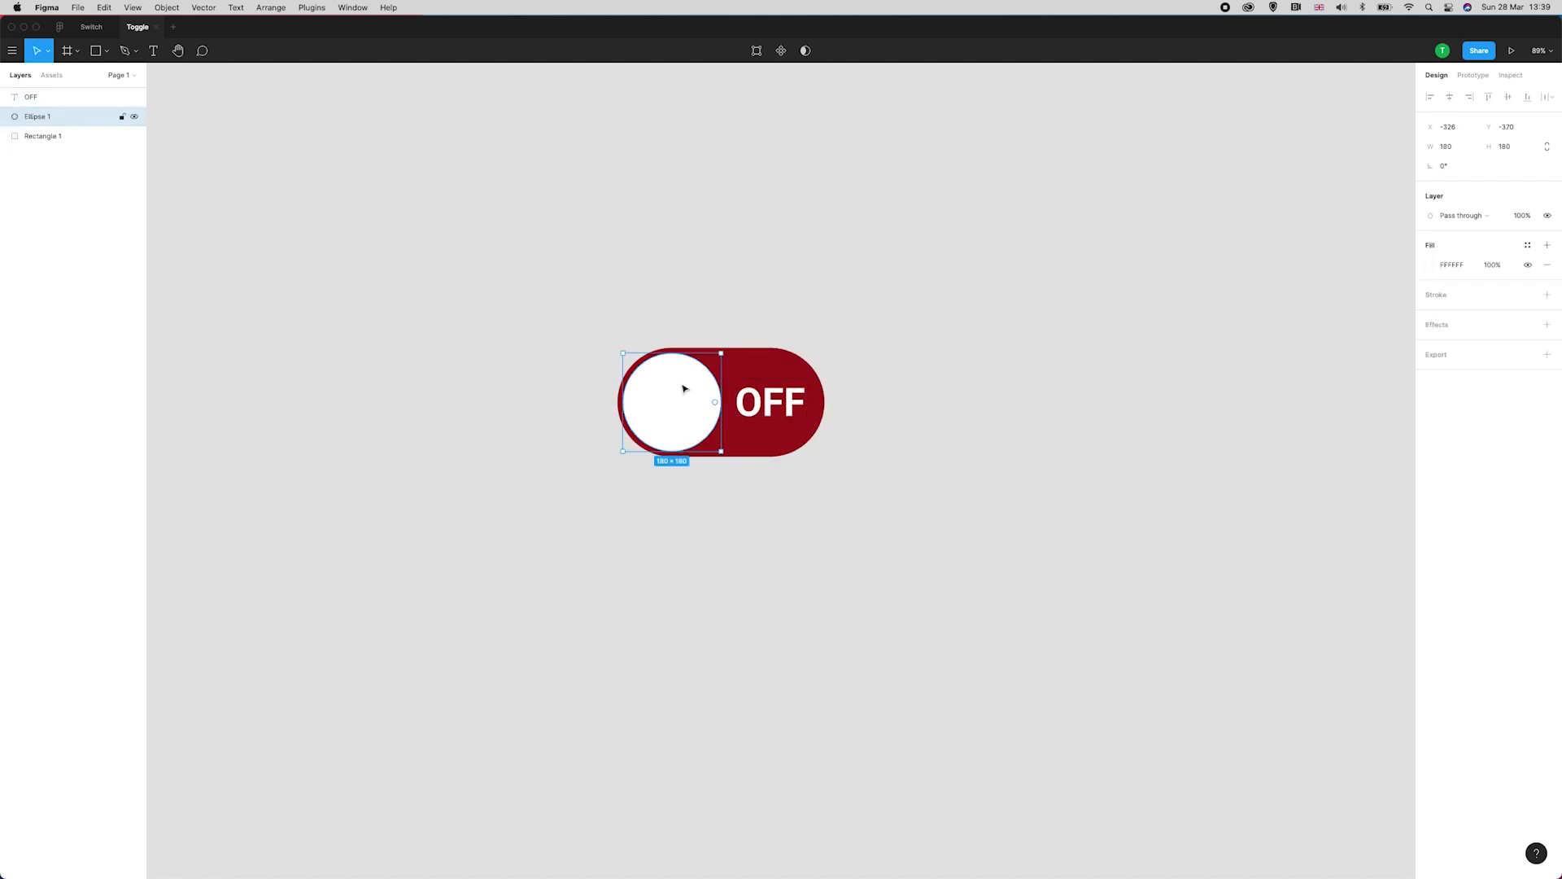
pyautogui.press('super+d')
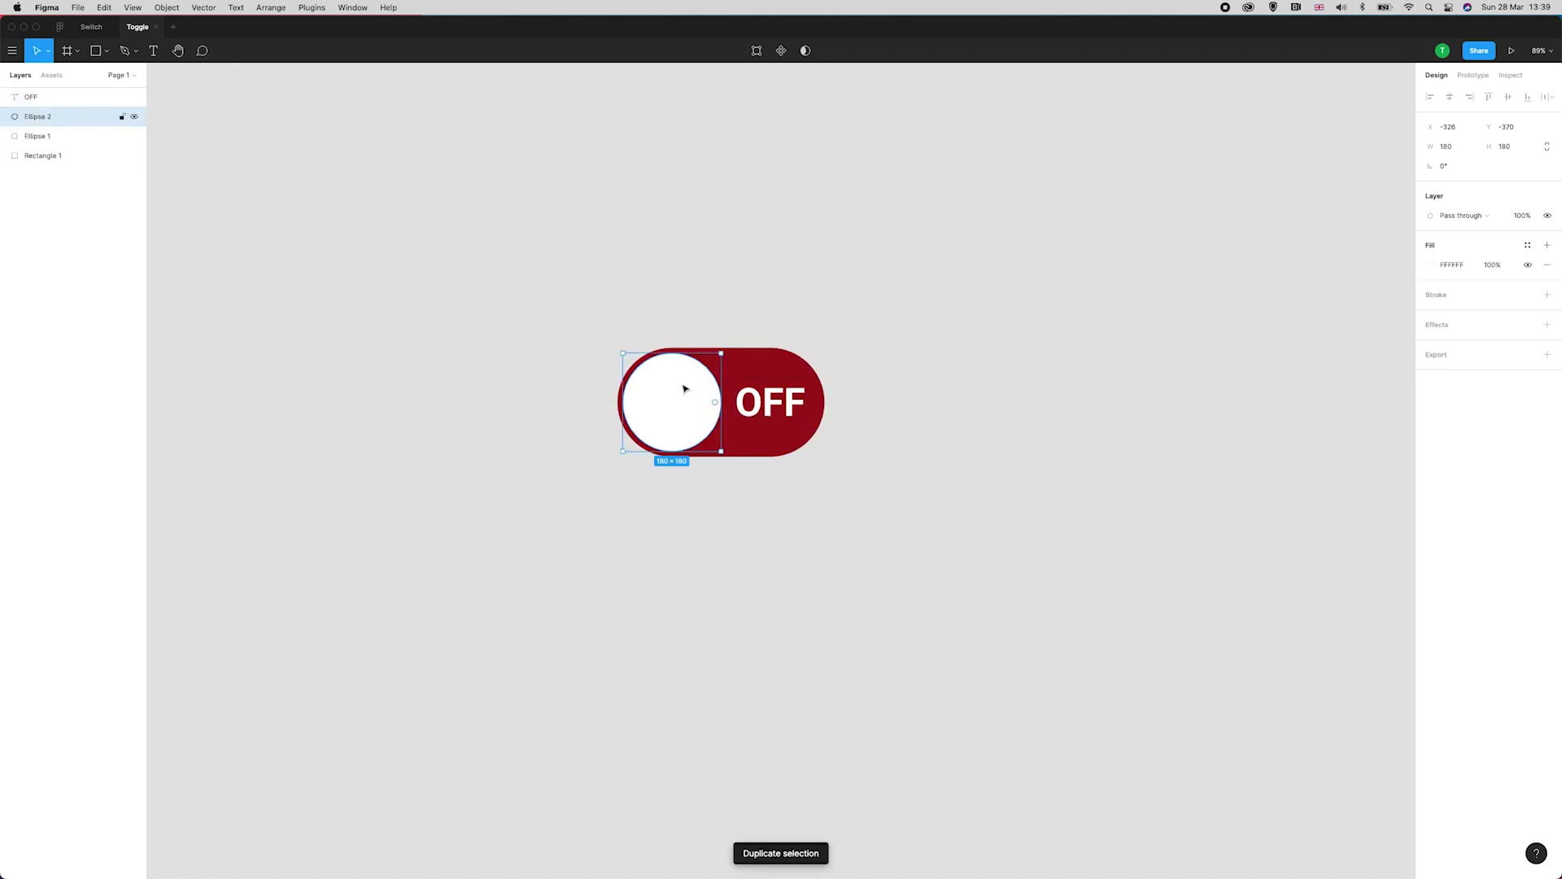
pyautogui.moveTo(683, 389); pyautogui.dragTo(777, 398)
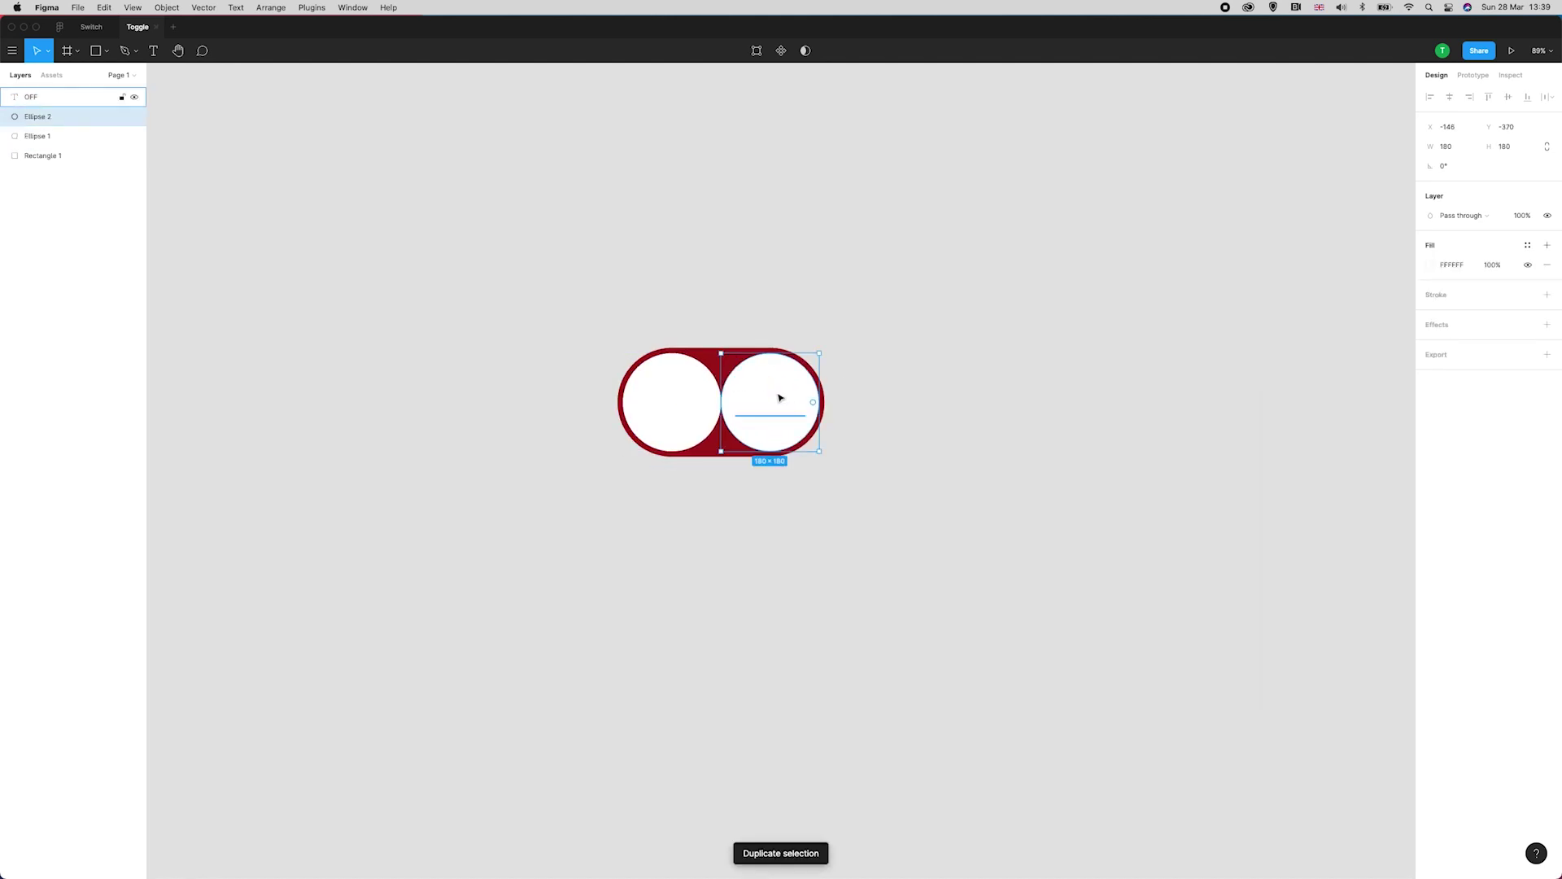
pyautogui.keyDown('shift'); pyautogui.click(48, 103); pyautogui.keyUp('shift')
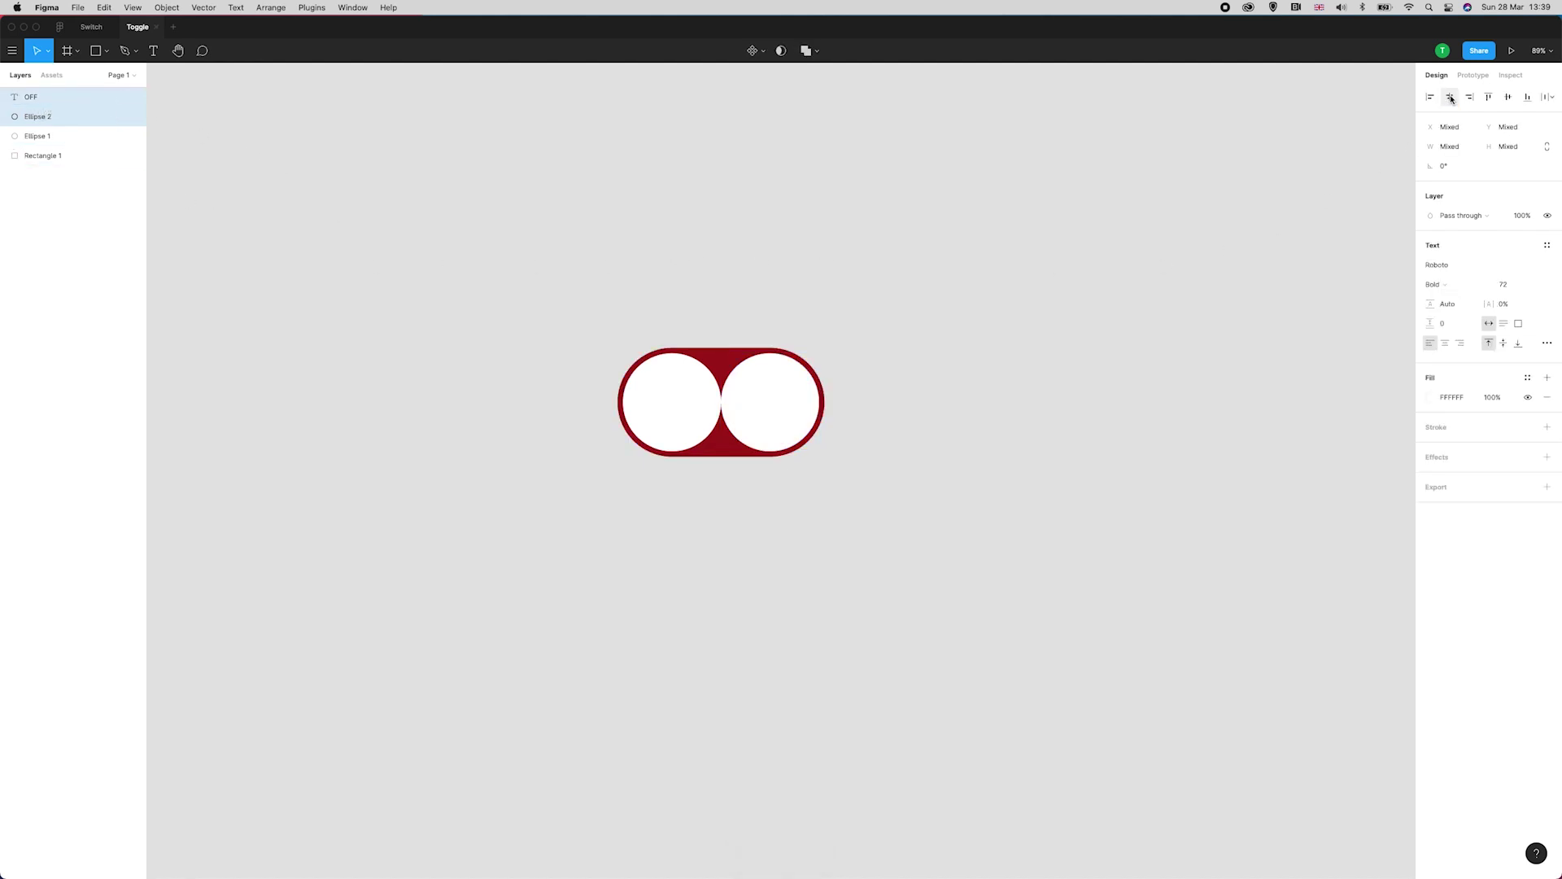
pyautogui.click(808, 375)
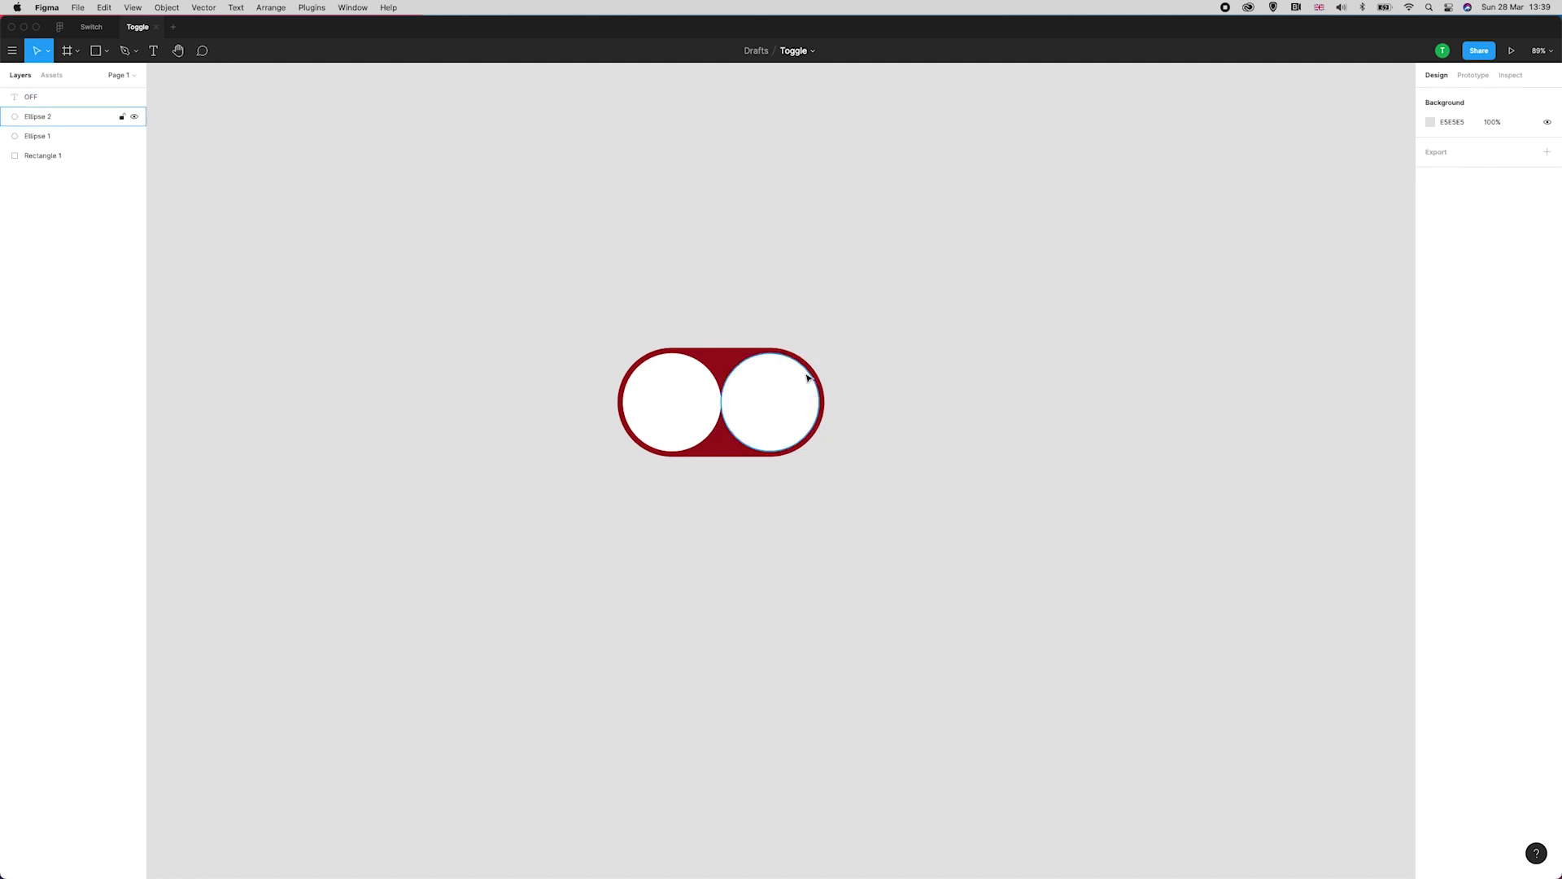
pyautogui.press('Delete')
pyautogui.click(781, 389)
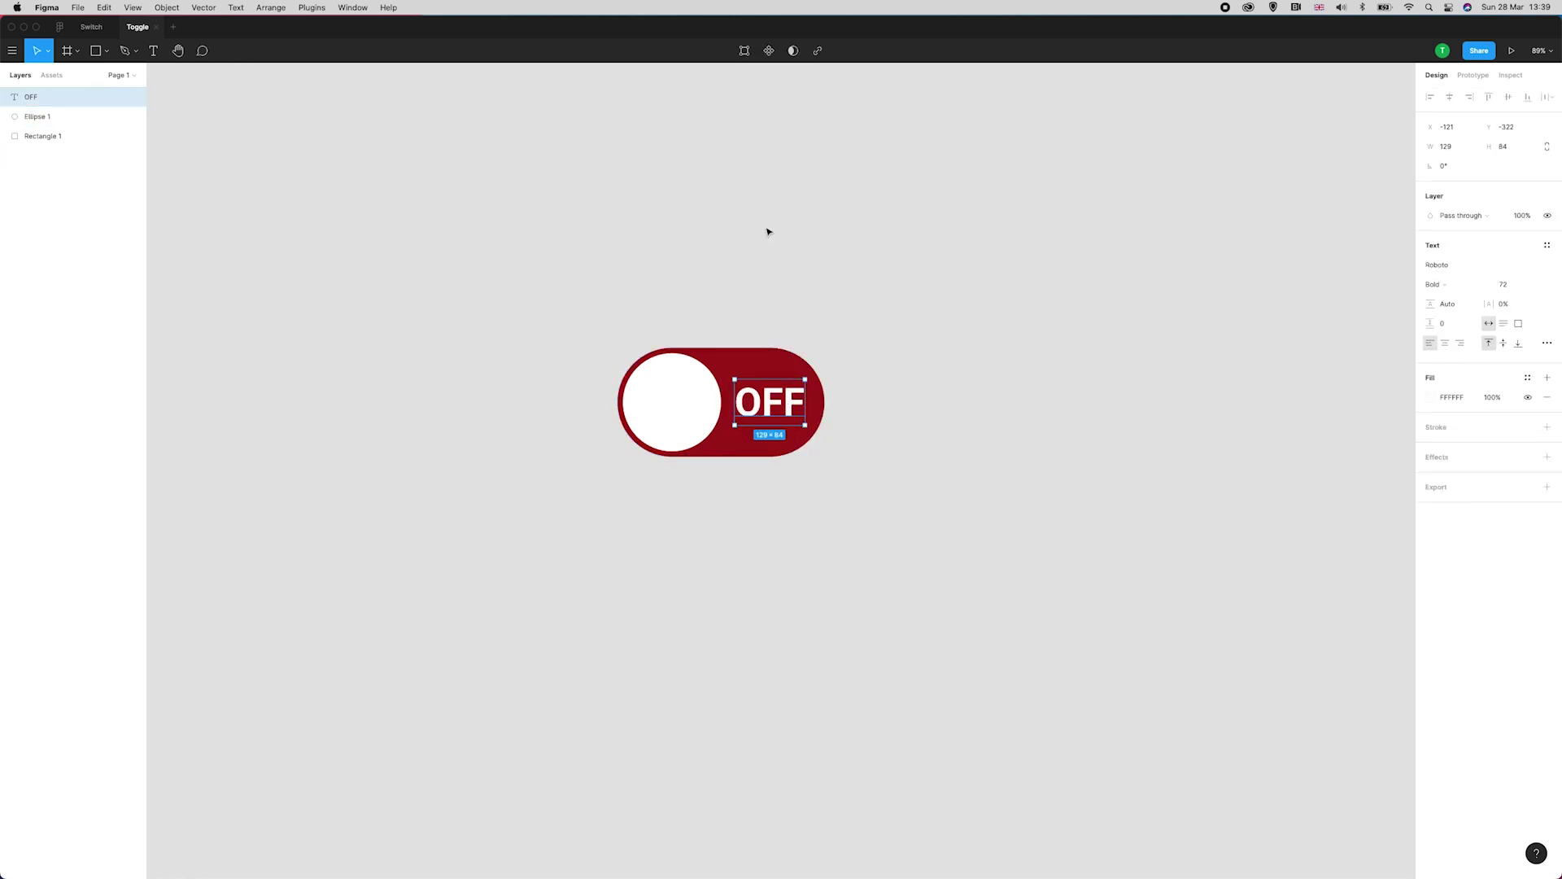
# Run Stark's contrast check on the red pill and OFF label (7.74:1), then close it.
pyautogui.keyDown('shift'); pyautogui.click(771, 352); pyautogui.keyUp('shift')
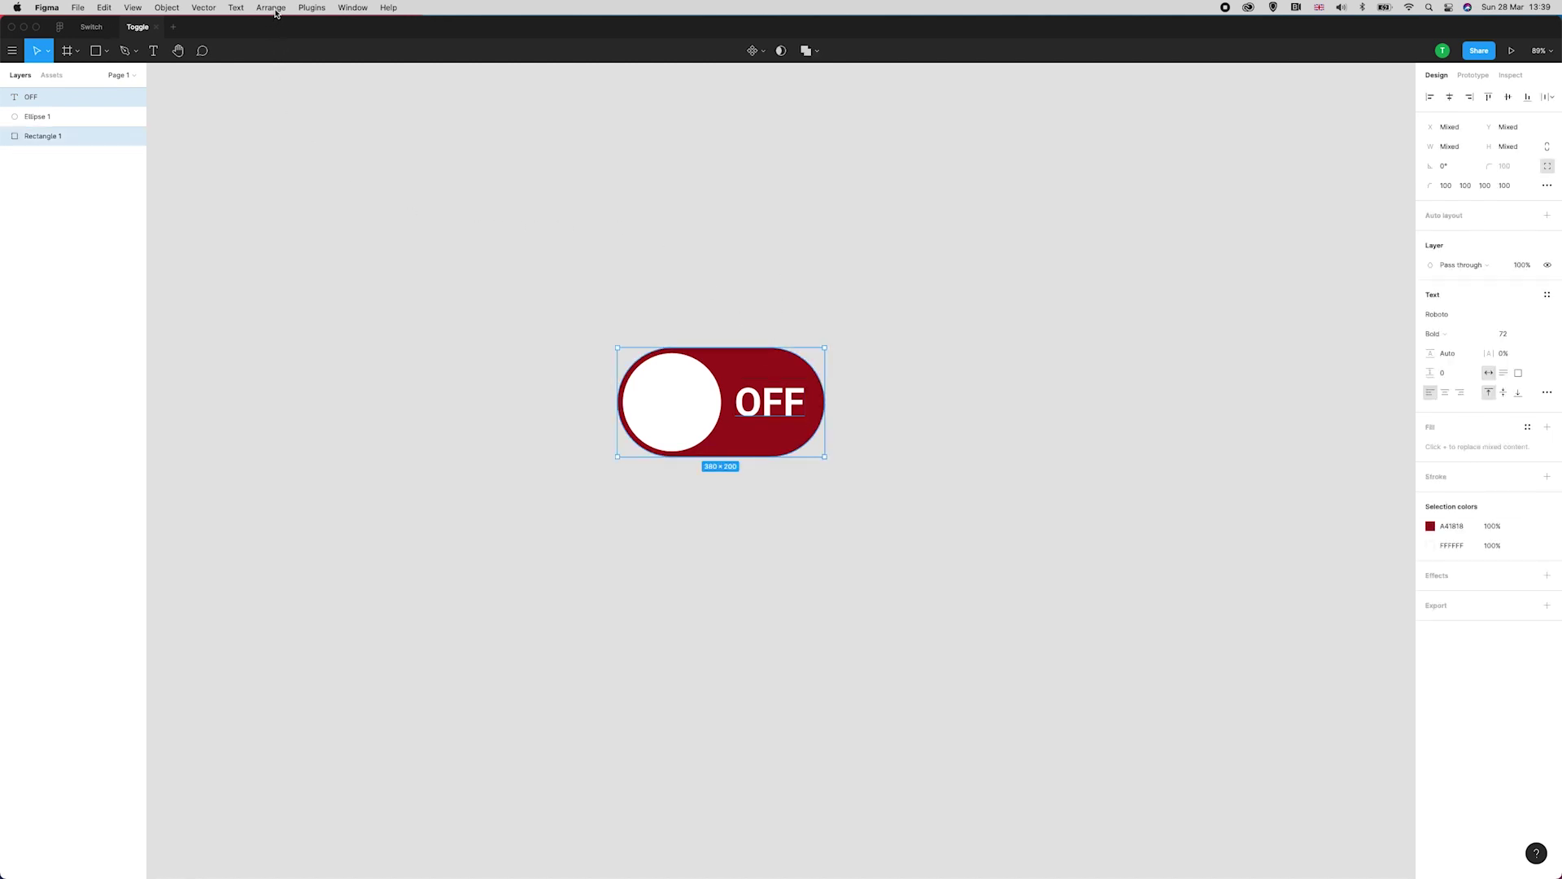
pyautogui.click(313, 8)
pyautogui.moveTo(325, 25)
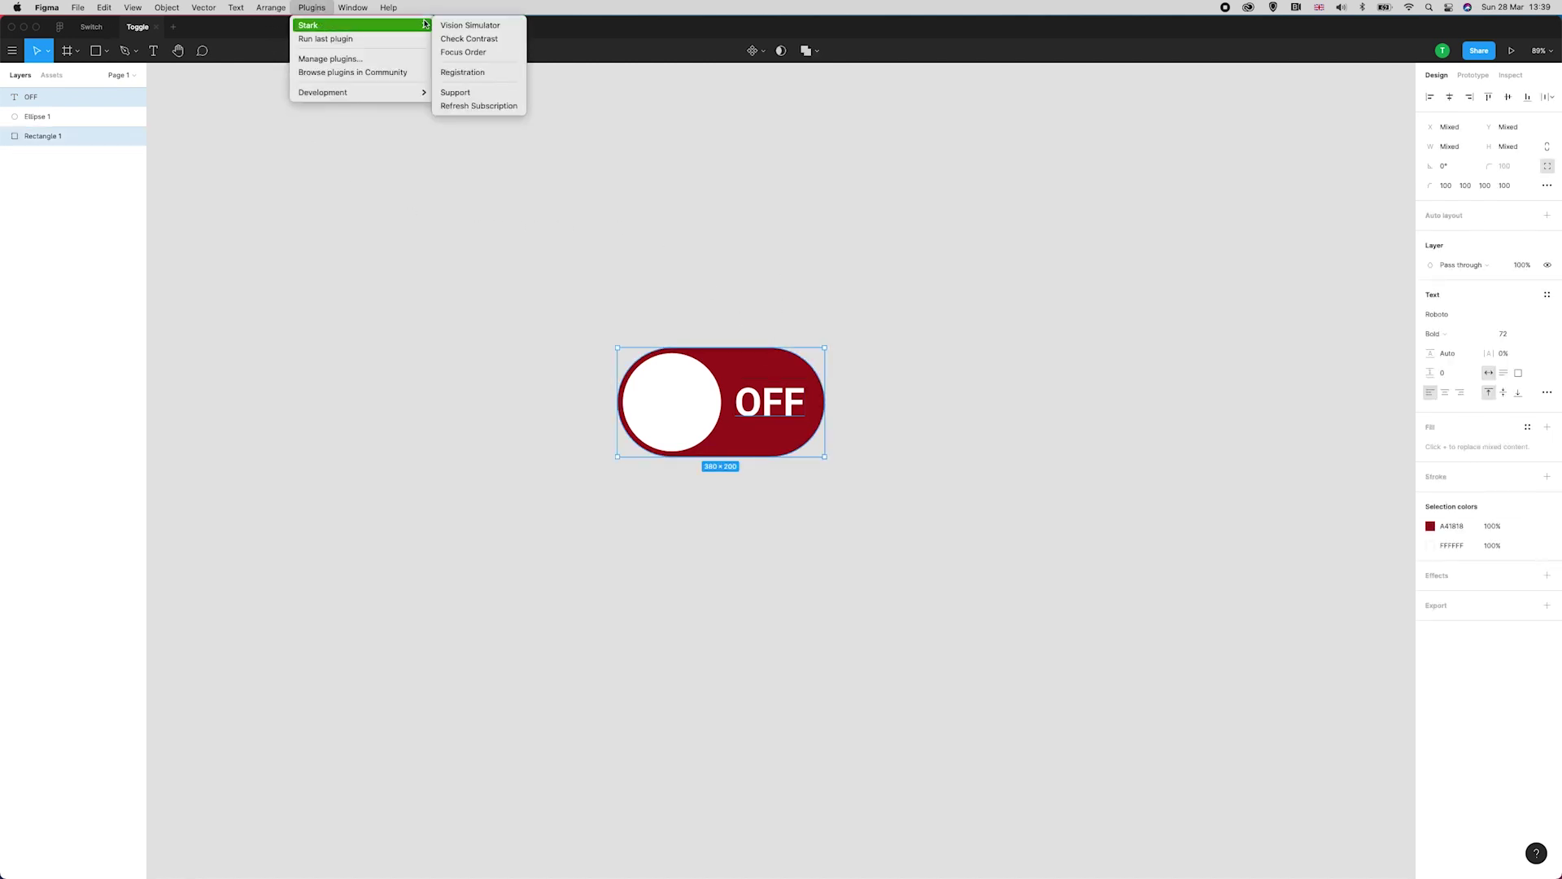
pyautogui.click(493, 39)
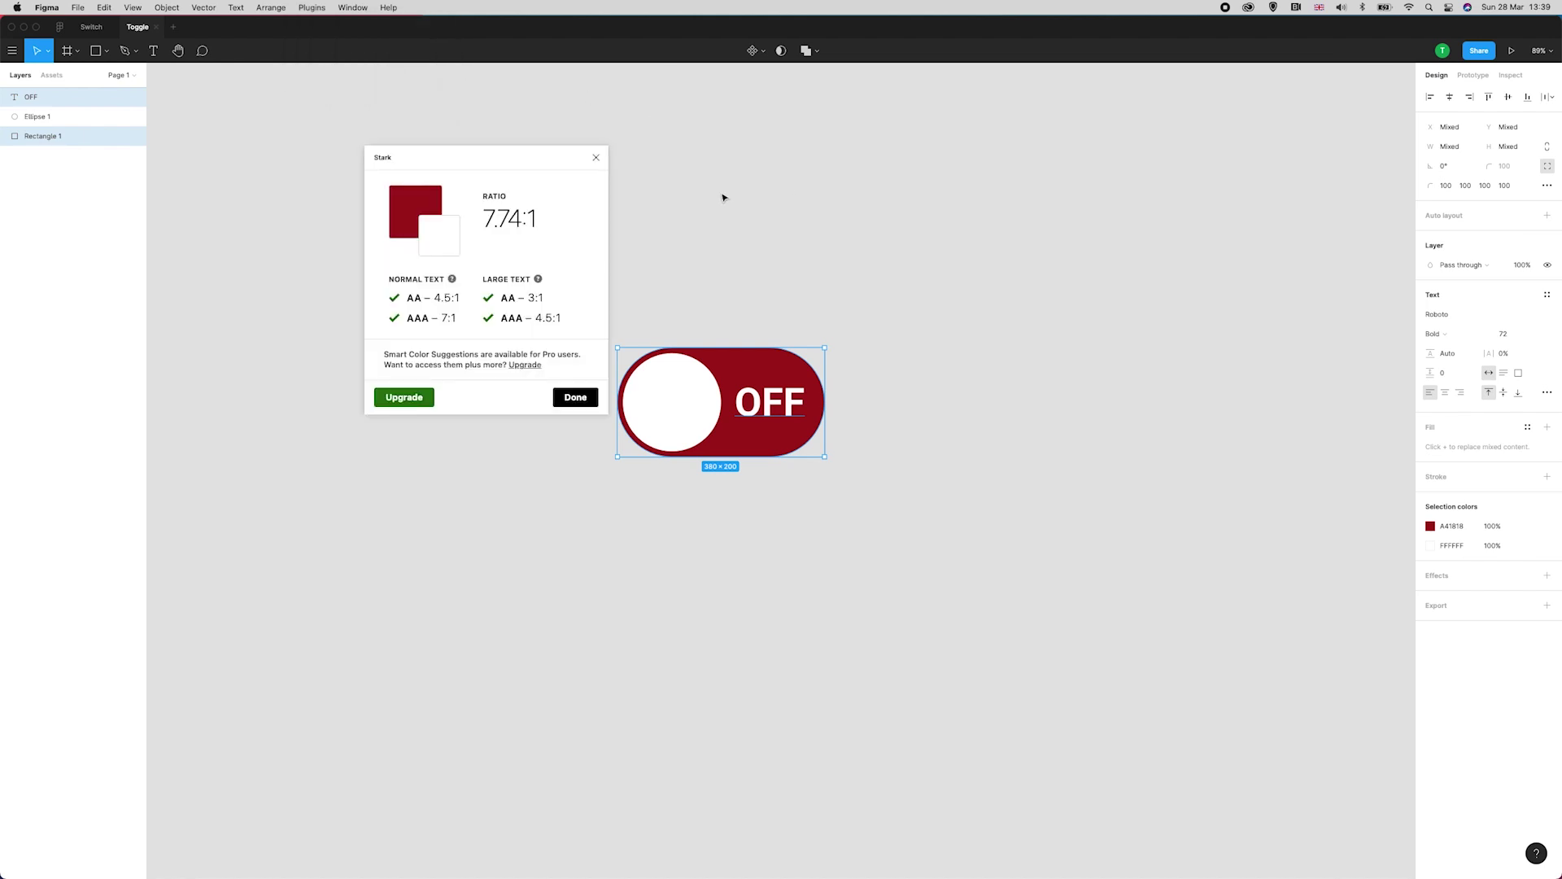
pyautogui.moveTo(508, 160); pyautogui.dragTo(453, 275)
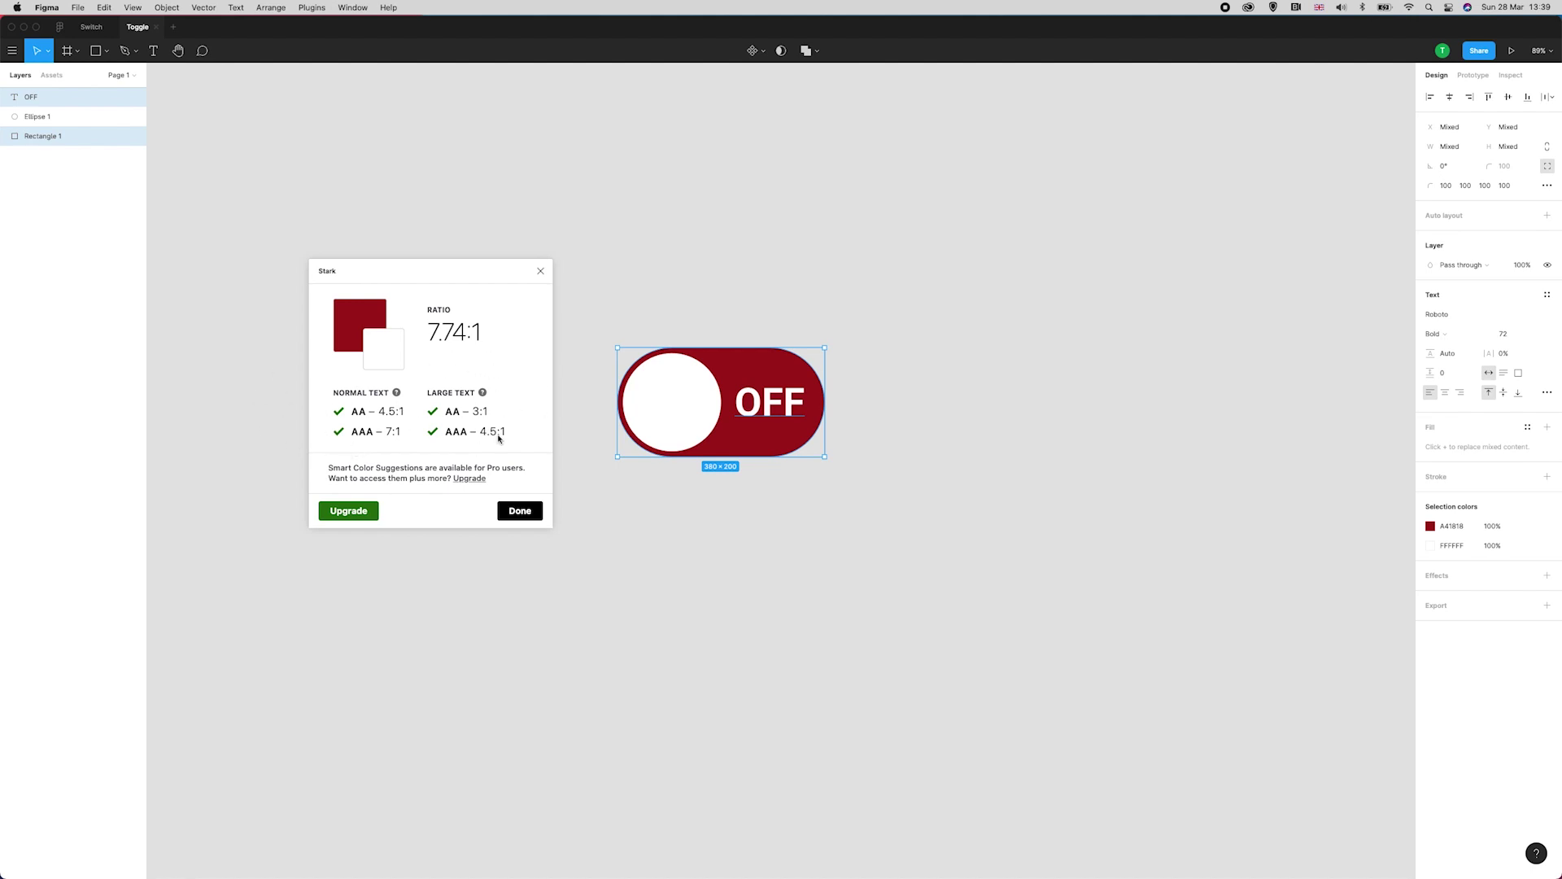
pyautogui.click(542, 271)
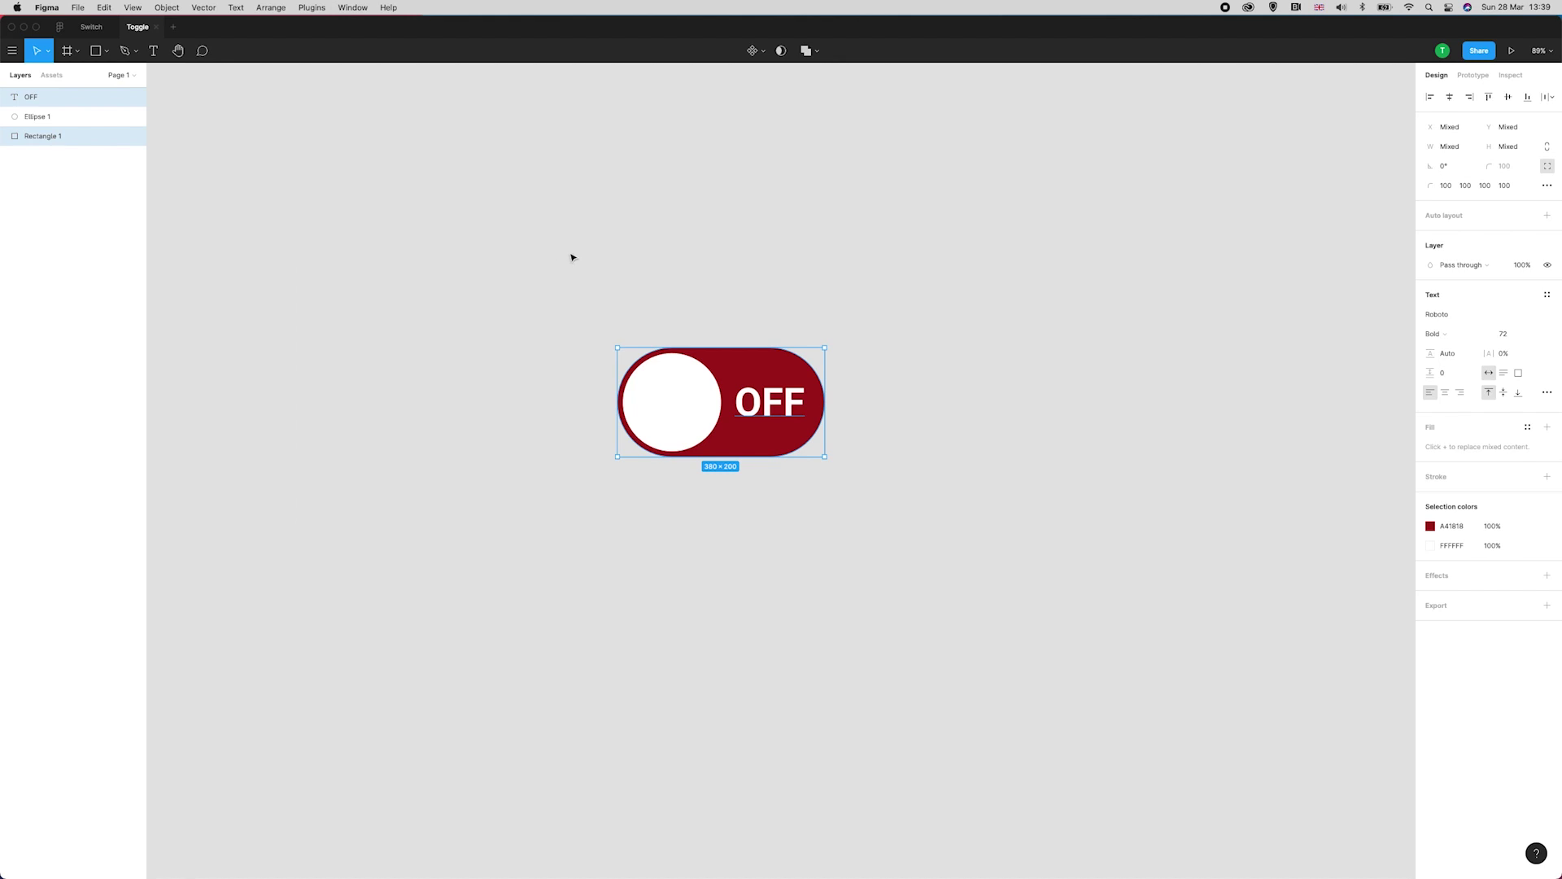
pyautogui.click(621, 242)
# Duplicate the whole toggle and place the copy about 390 px to the right.
pyautogui.moveTo(578, 279); pyautogui.dragTo(886, 525)
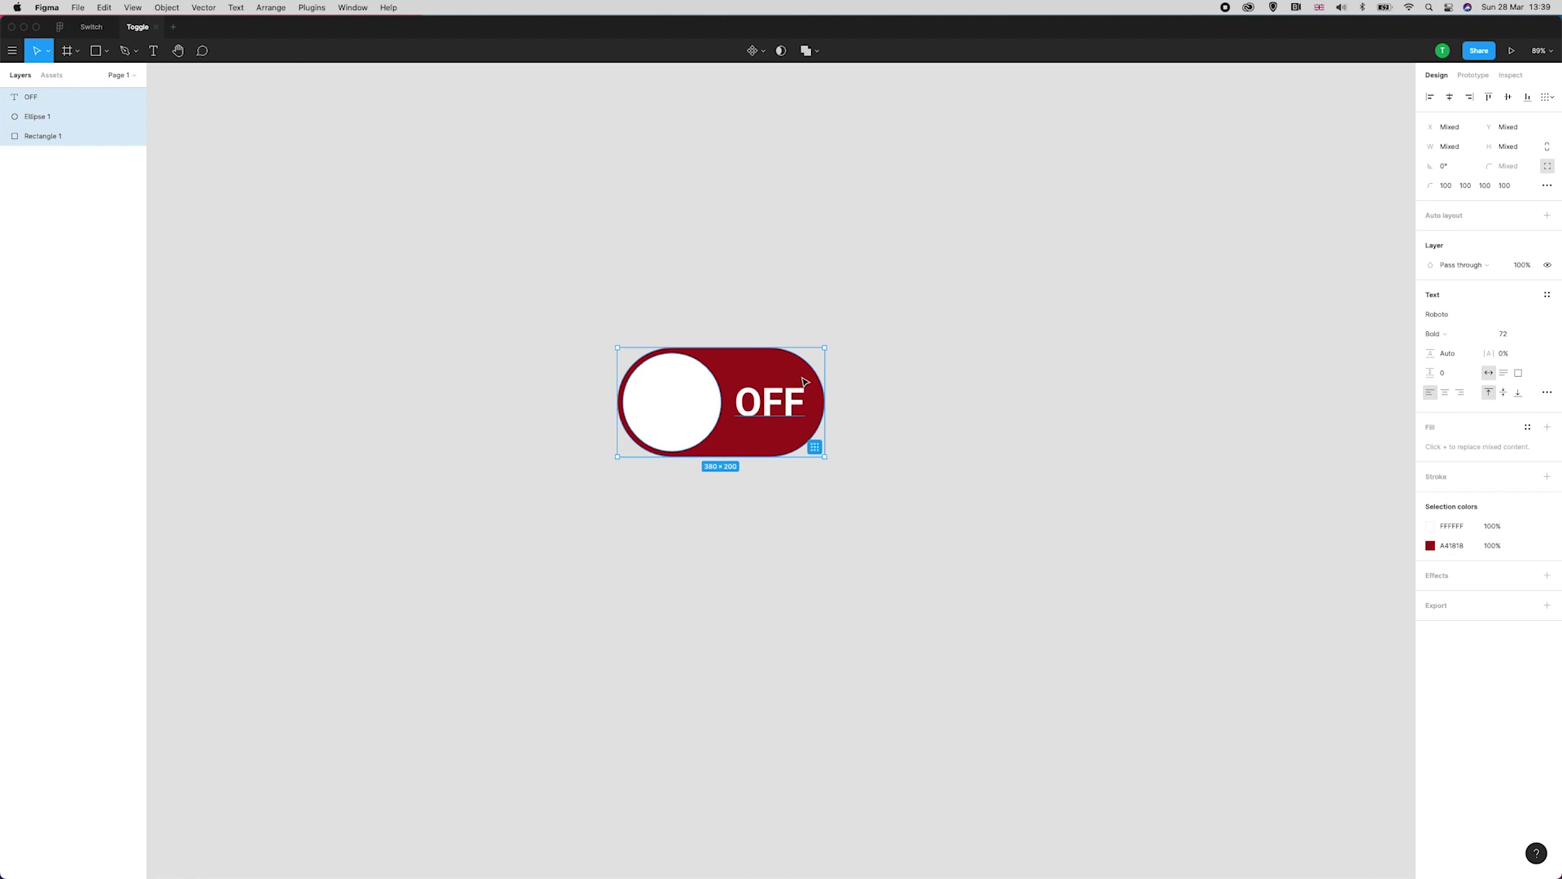
pyautogui.press('super+d')
pyautogui.moveTo(804, 382); pyautogui.dragTo(1121, 383)
pyautogui.moveTo(1102, 292); pyautogui.dragTo(857, 310)
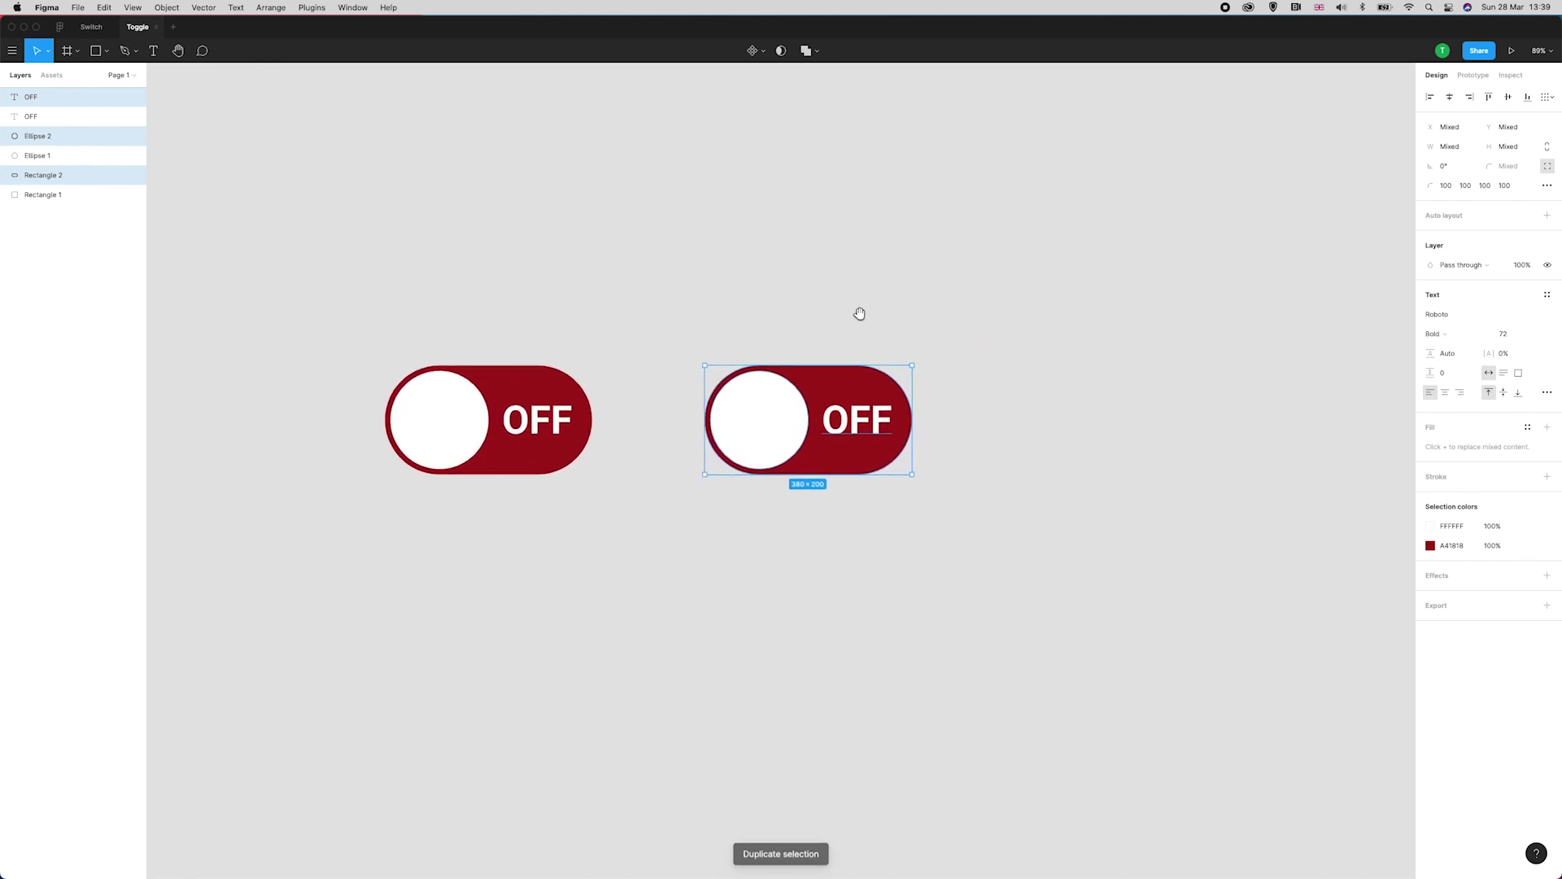
# Change the copy's track fill to dark green (037A1D).
pyautogui.click(864, 384)
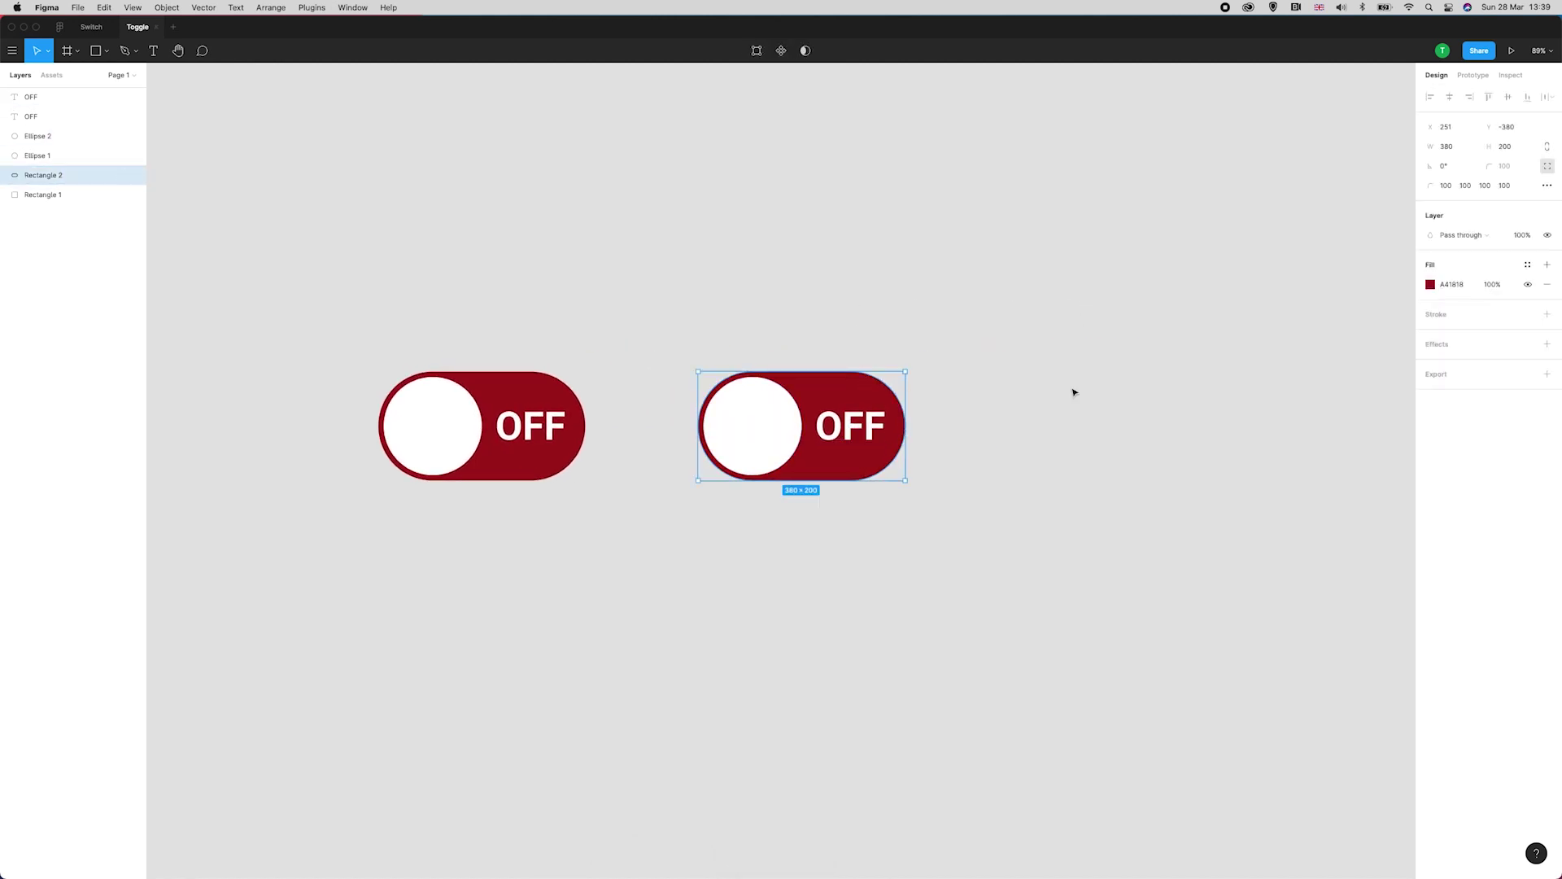
pyautogui.click(1431, 285)
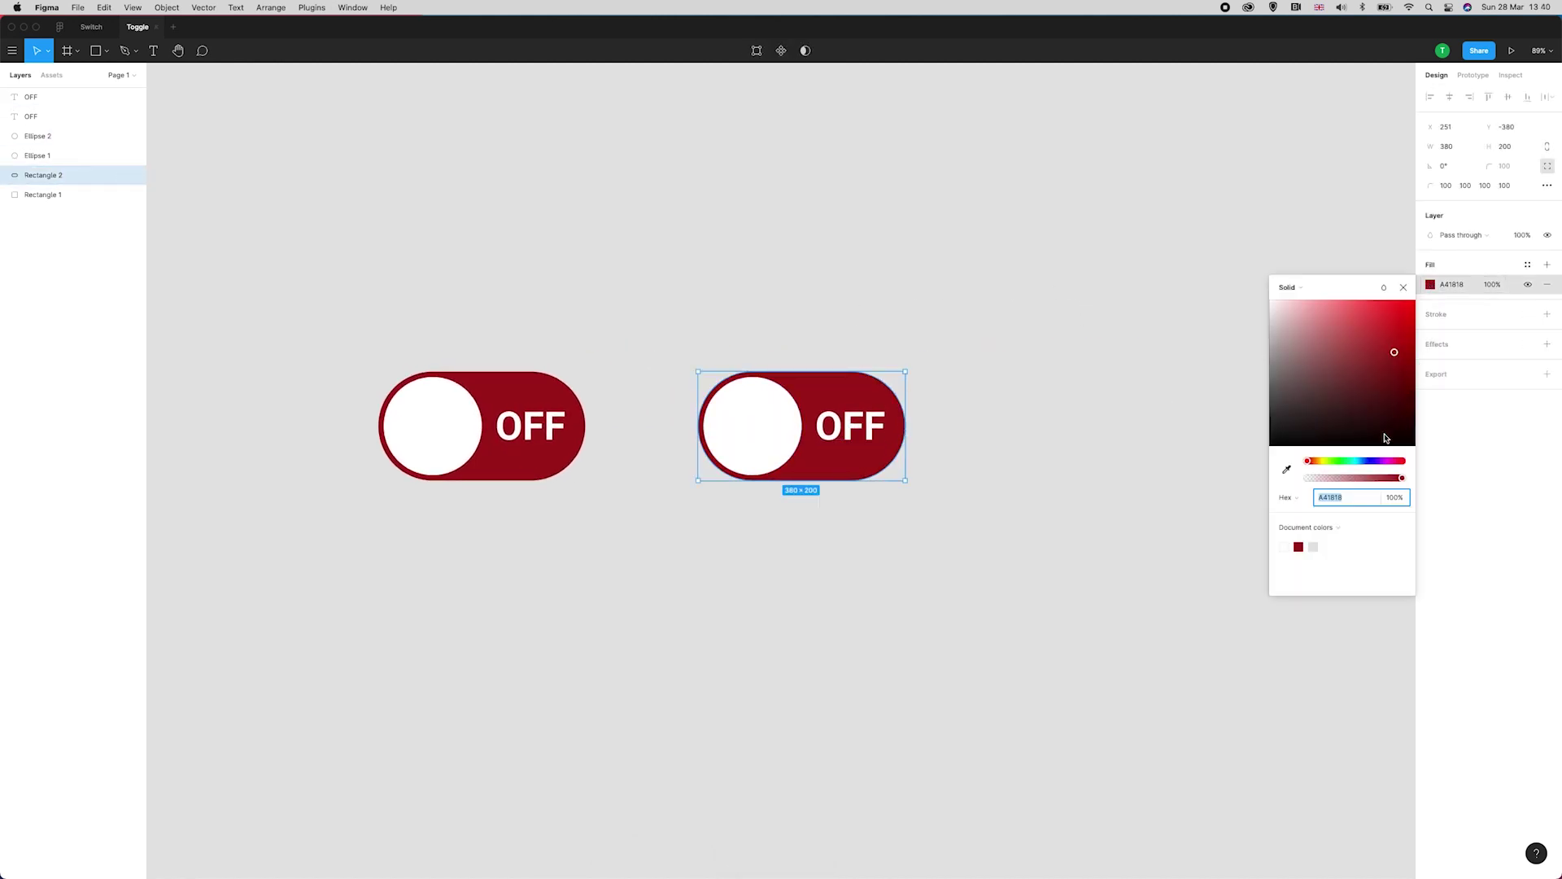
pyautogui.click(1339, 461)
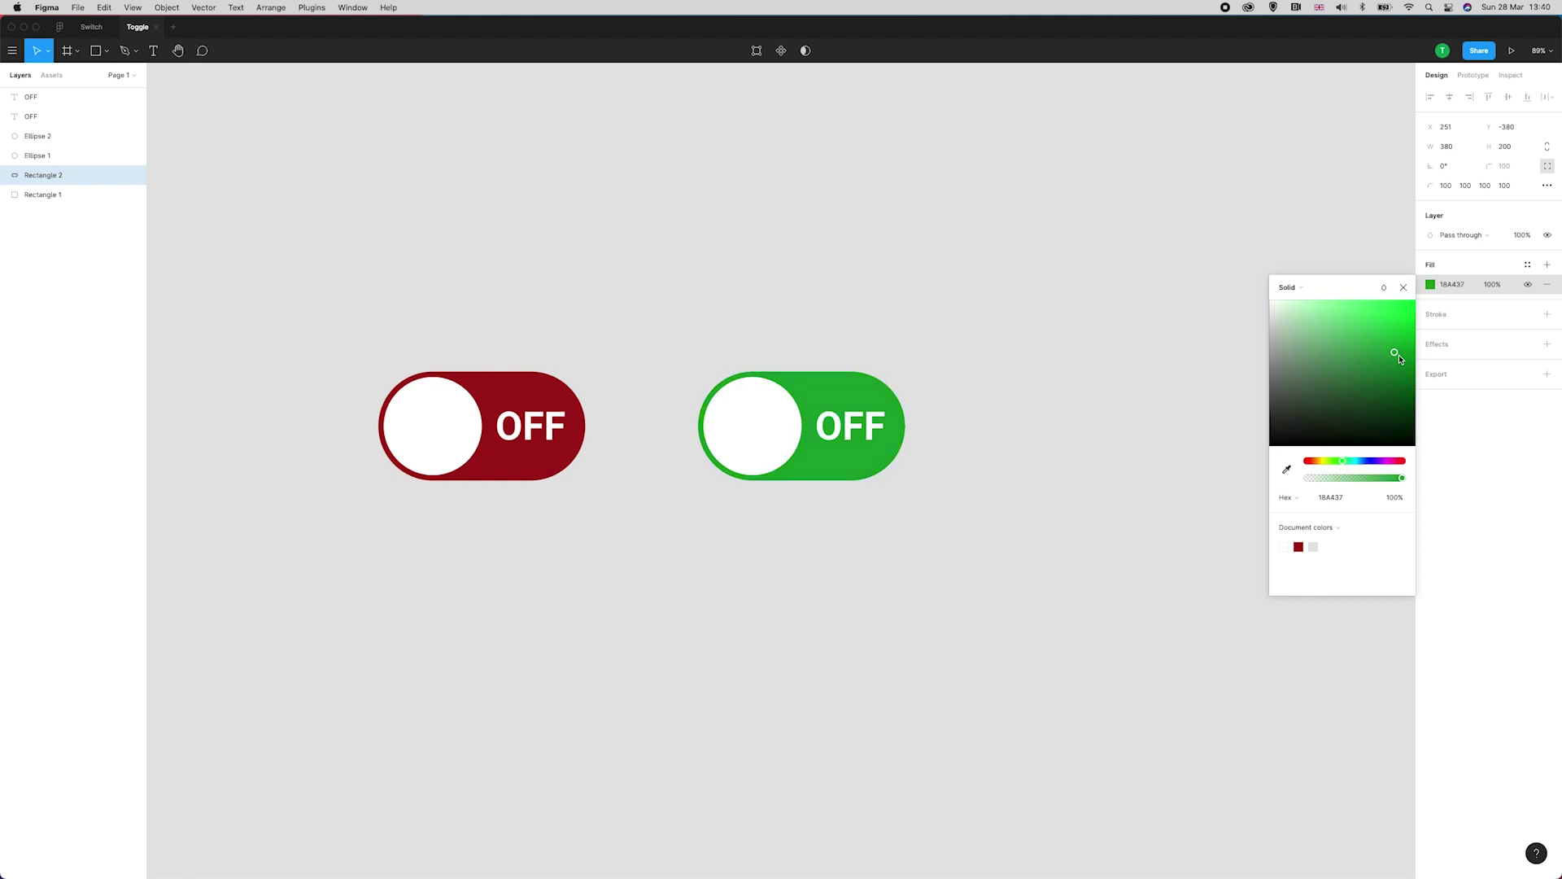
pyautogui.moveTo(1399, 360); pyautogui.dragTo(1414, 383)
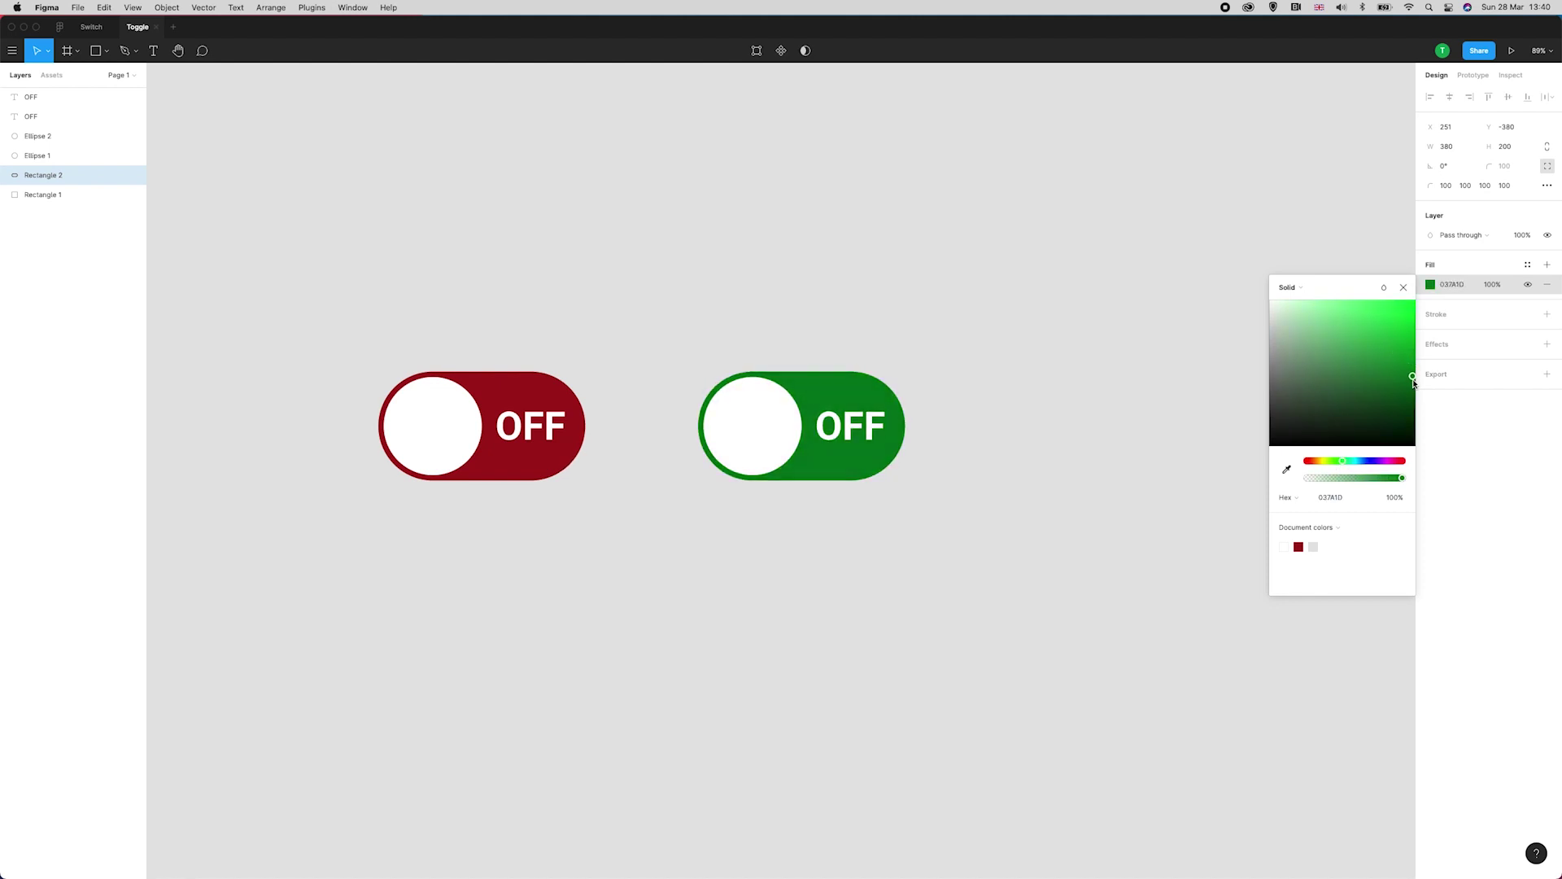
pyautogui.click(983, 289)
# Move the copy's white knob to the right end of the green track.
pyautogui.click(764, 418)
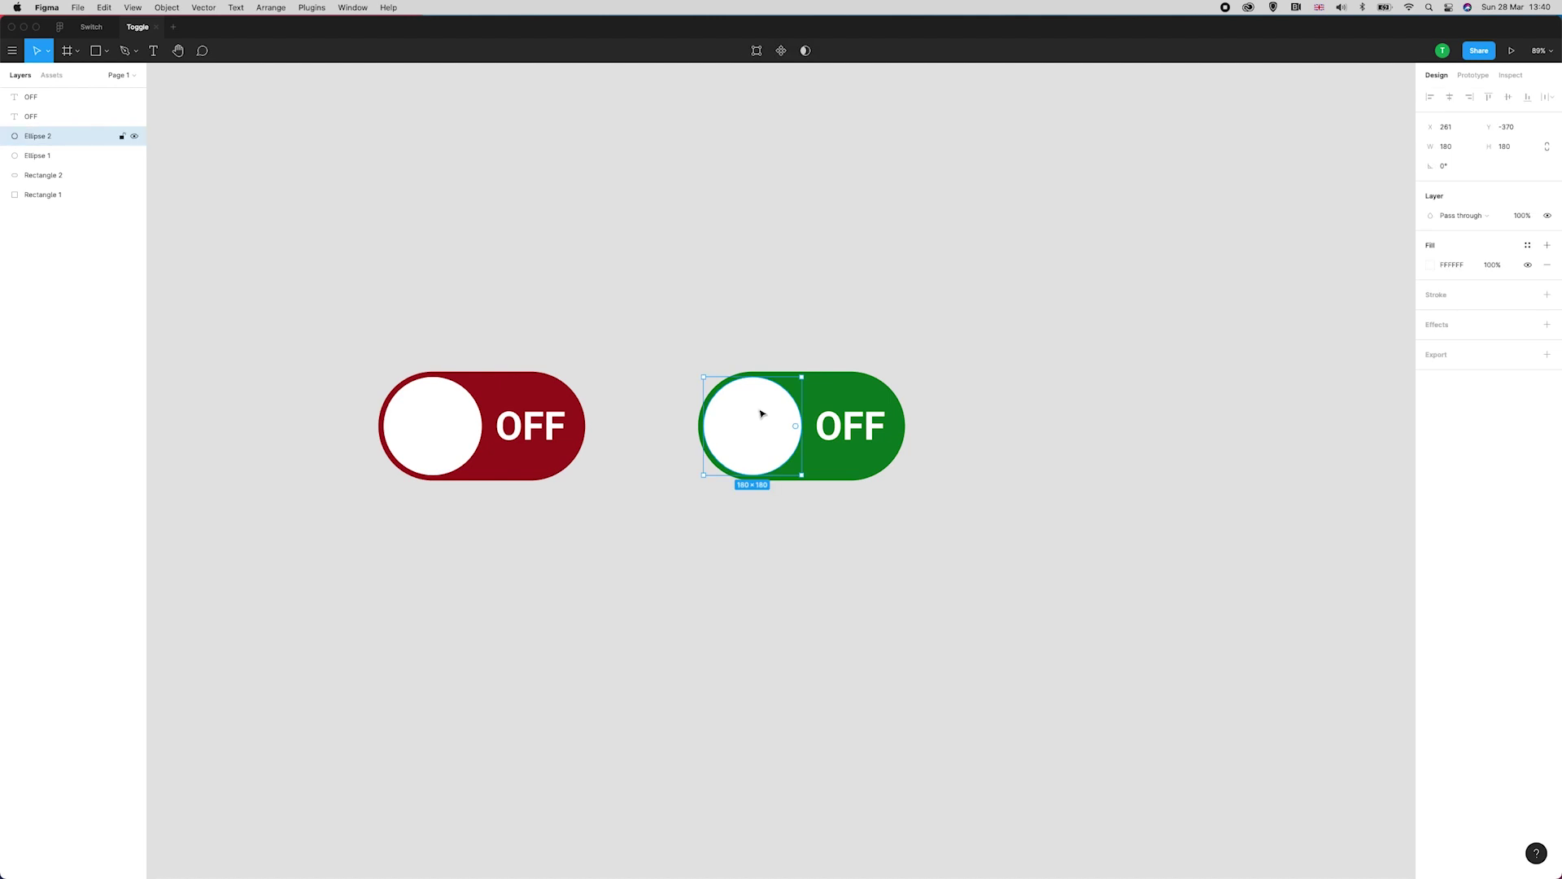
pyautogui.moveTo(761, 414); pyautogui.dragTo(856, 418)
pyautogui.press('alt')
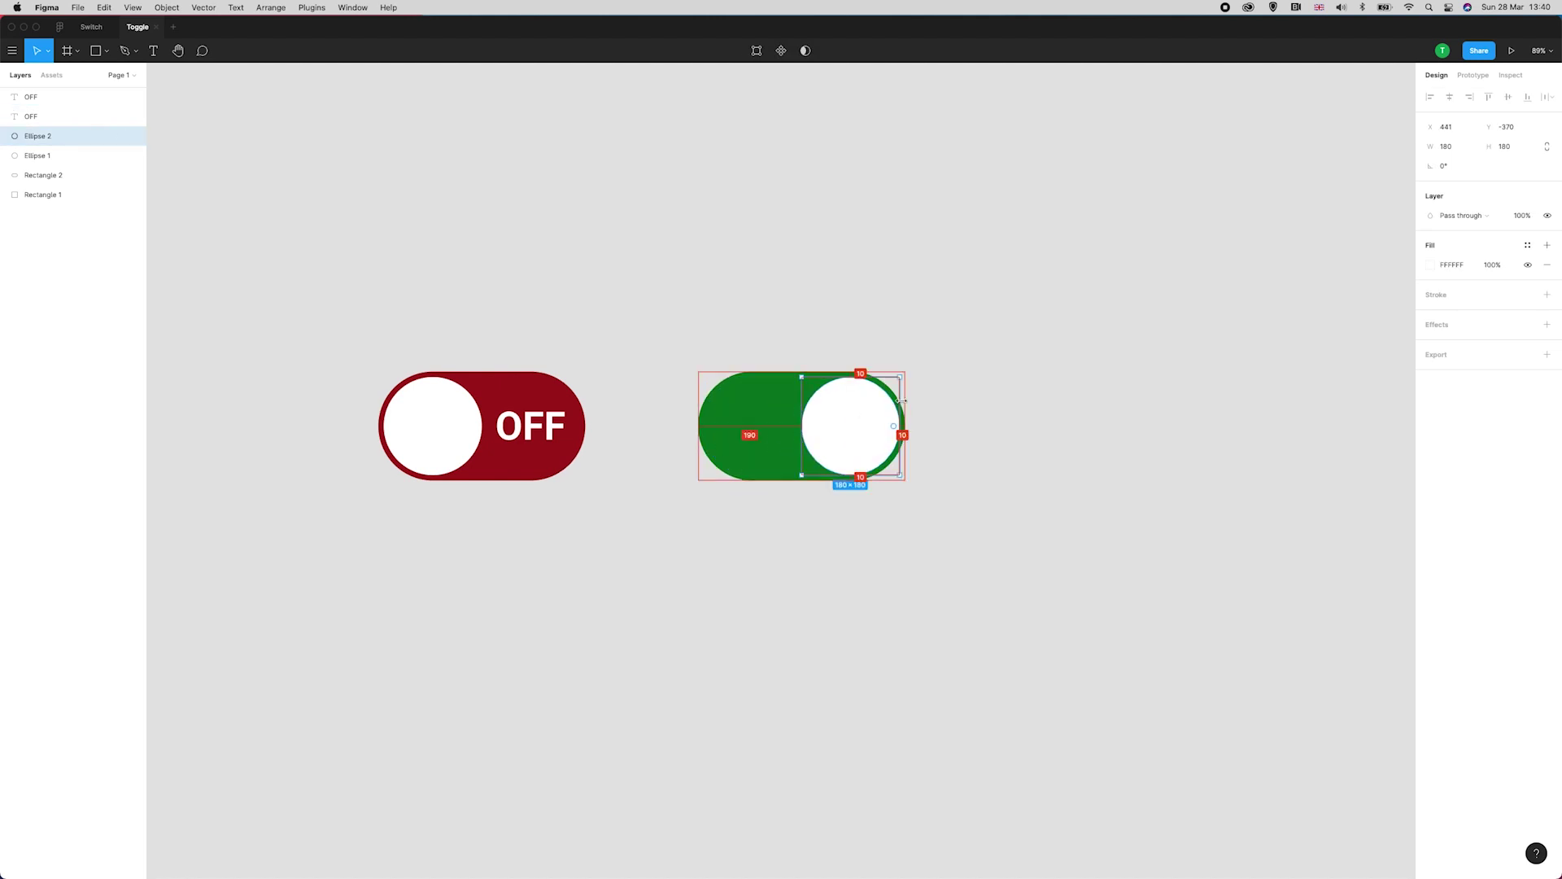
pyautogui.click(37, 99)
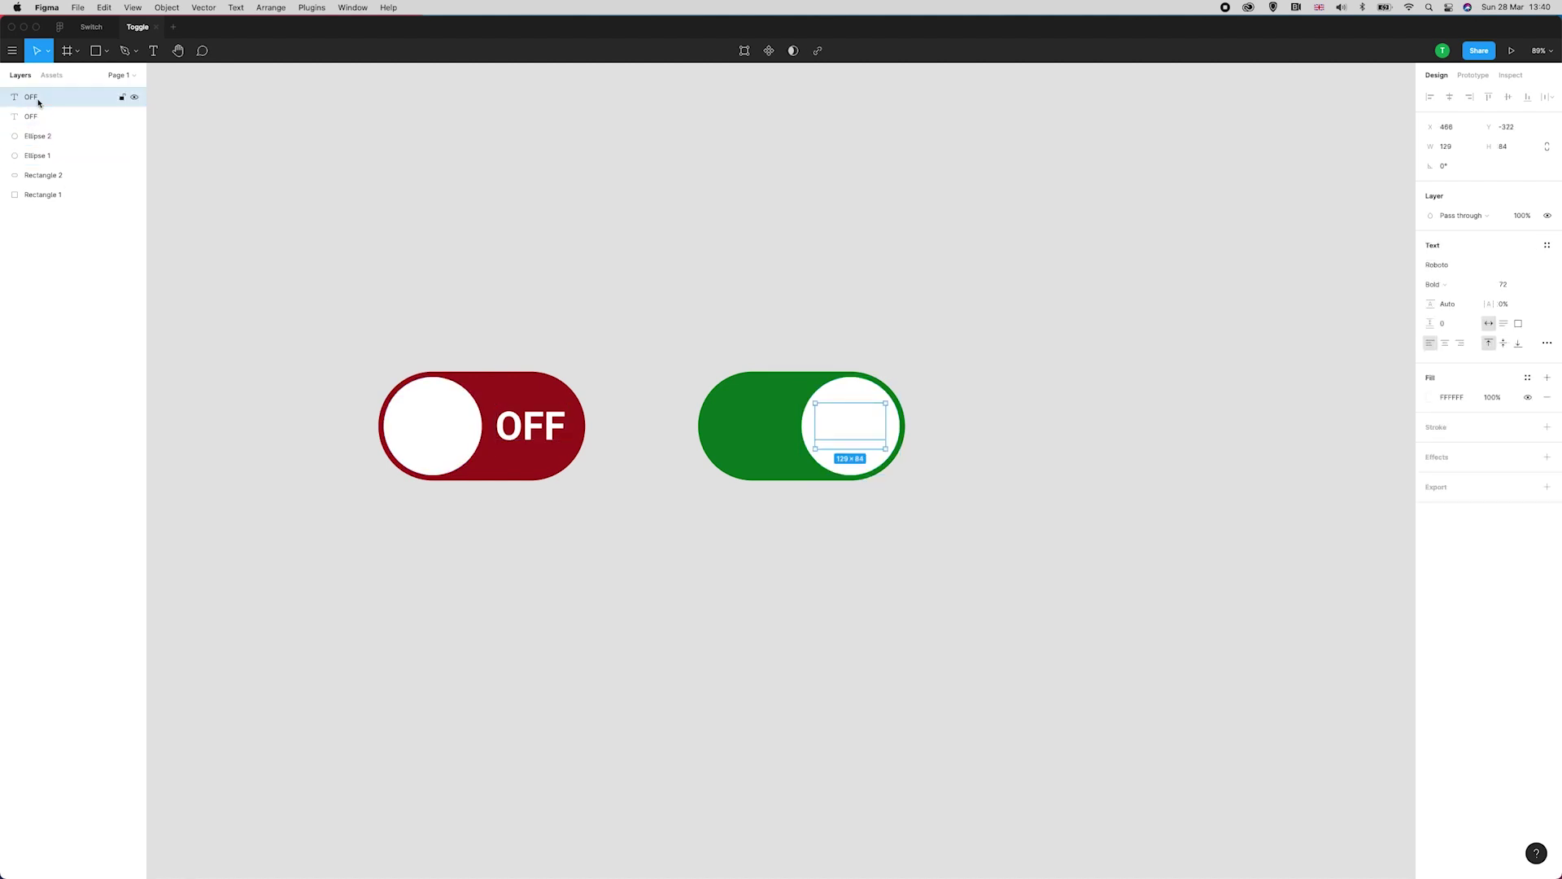
# Duplicate the OFF text, nudge it left, and retype it as 'ON'.
pyautogui.hotkey('ctrl', 'd')
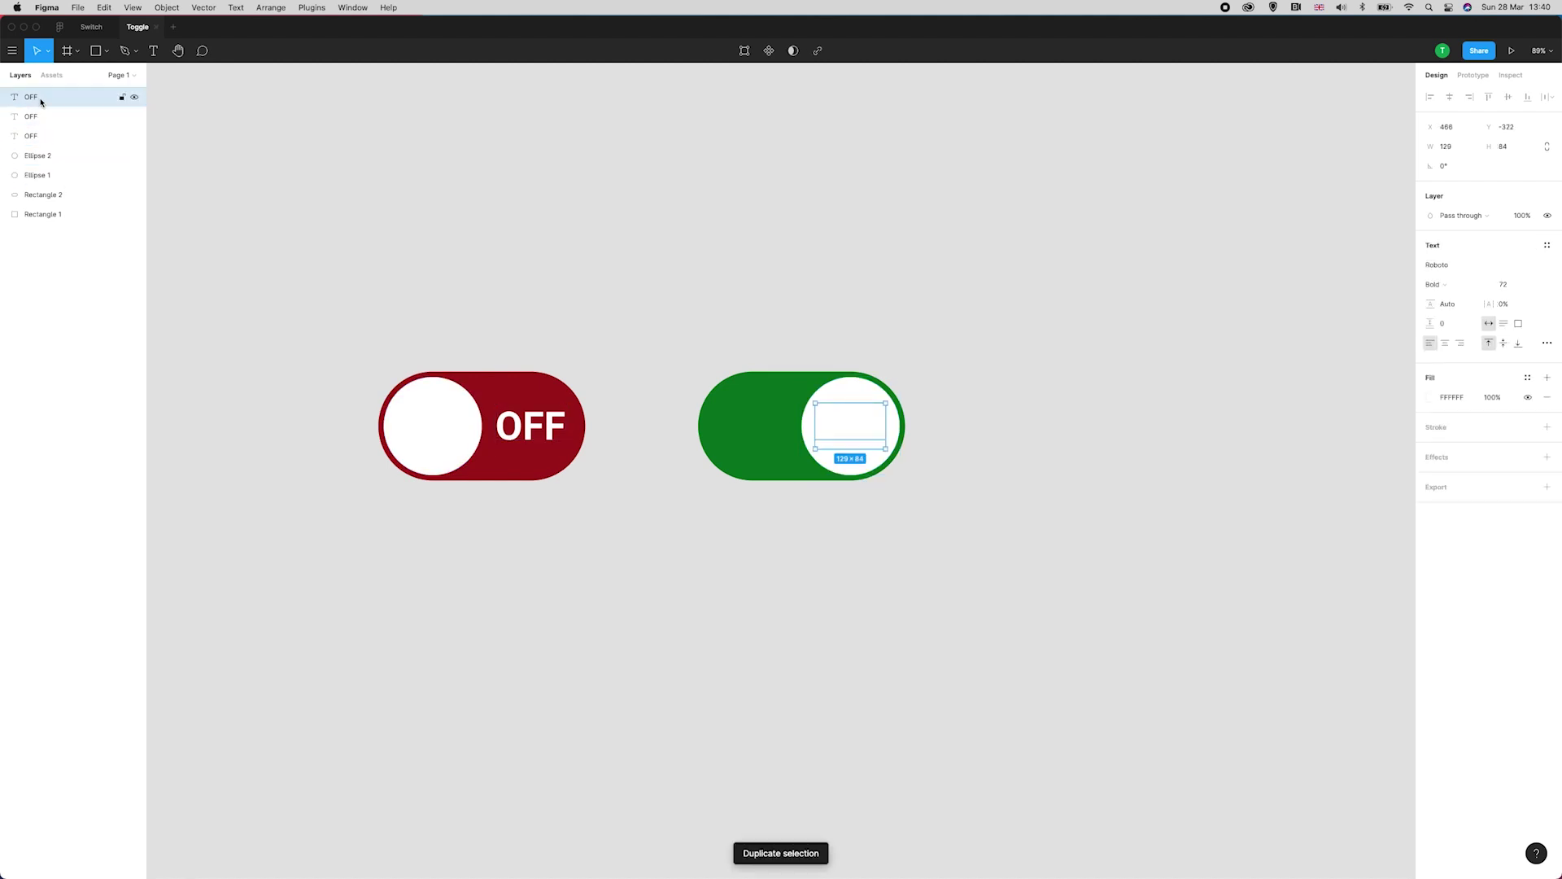
pyautogui.hotkey('shift', 'Left')
pyautogui.hotkey('shift', 'Left')
pyautogui.hotkey('shift', 'Left')
pyautogui.hotkey('shift', 'Left')
pyautogui.hotkey('shift', 'Left')
pyautogui.hotkey('shift', 'Left')
pyautogui.hotkey('shift', 'Left')
pyautogui.hotkey('shift', 'Left')
pyautogui.hotkey('shift', 'Left')
pyautogui.hotkey('shift', 'Left')
pyautogui.hotkey('shift', 'Left')
pyautogui.hotkey('shift', 'Left')
pyautogui.hotkey('shift', 'Left')
pyautogui.hotkey('shift', 'Left')
pyautogui.hotkey('shift', 'Left')
pyautogui.hotkey('shift', 'Left')
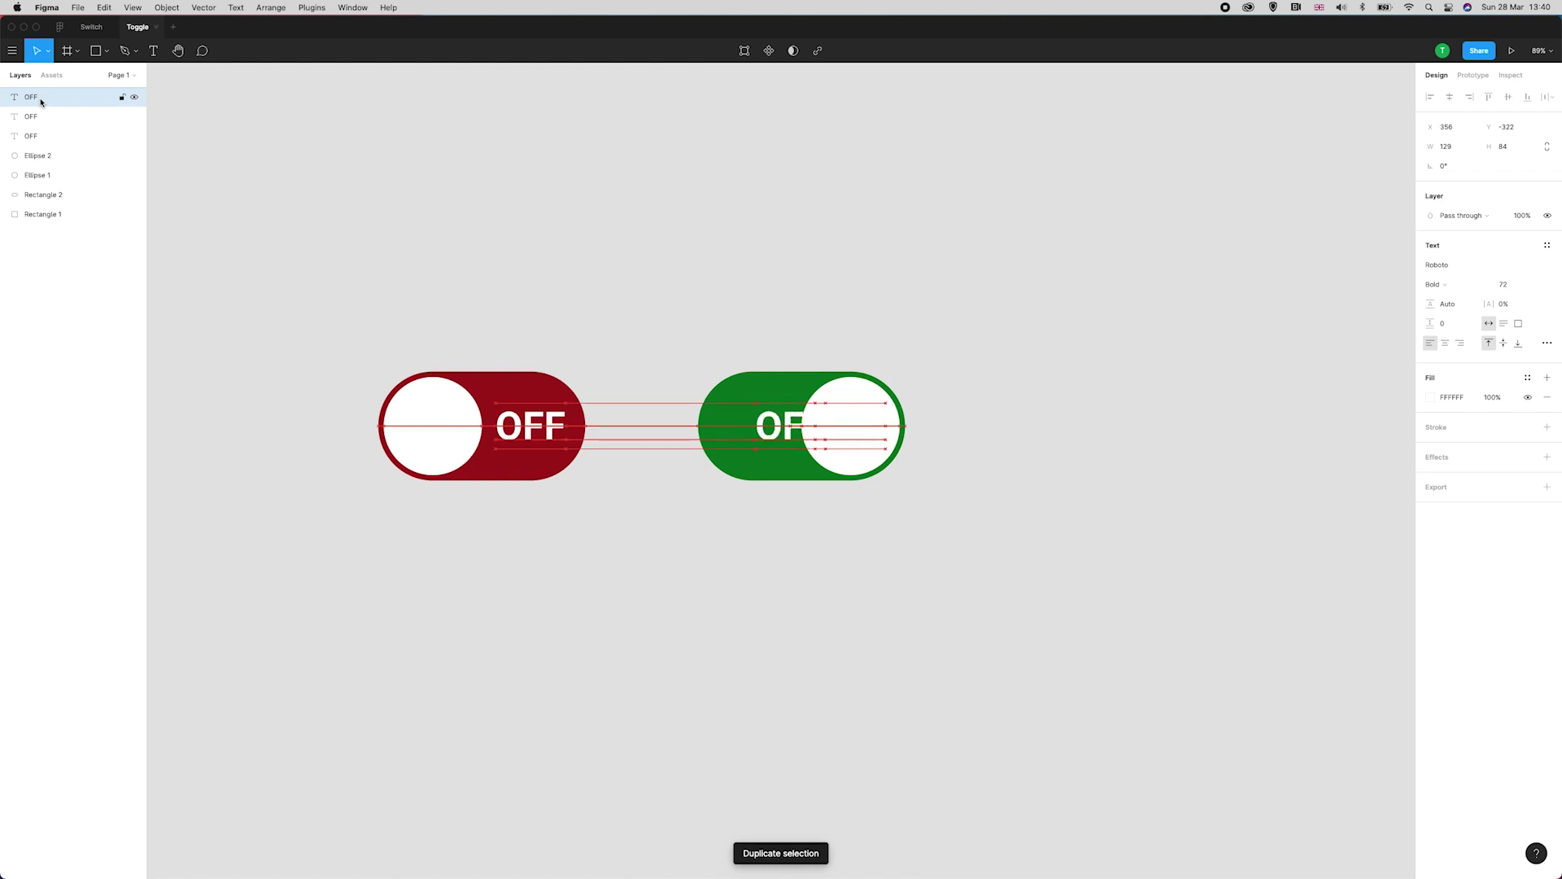
pyautogui.hotkey('shift', 'Left')
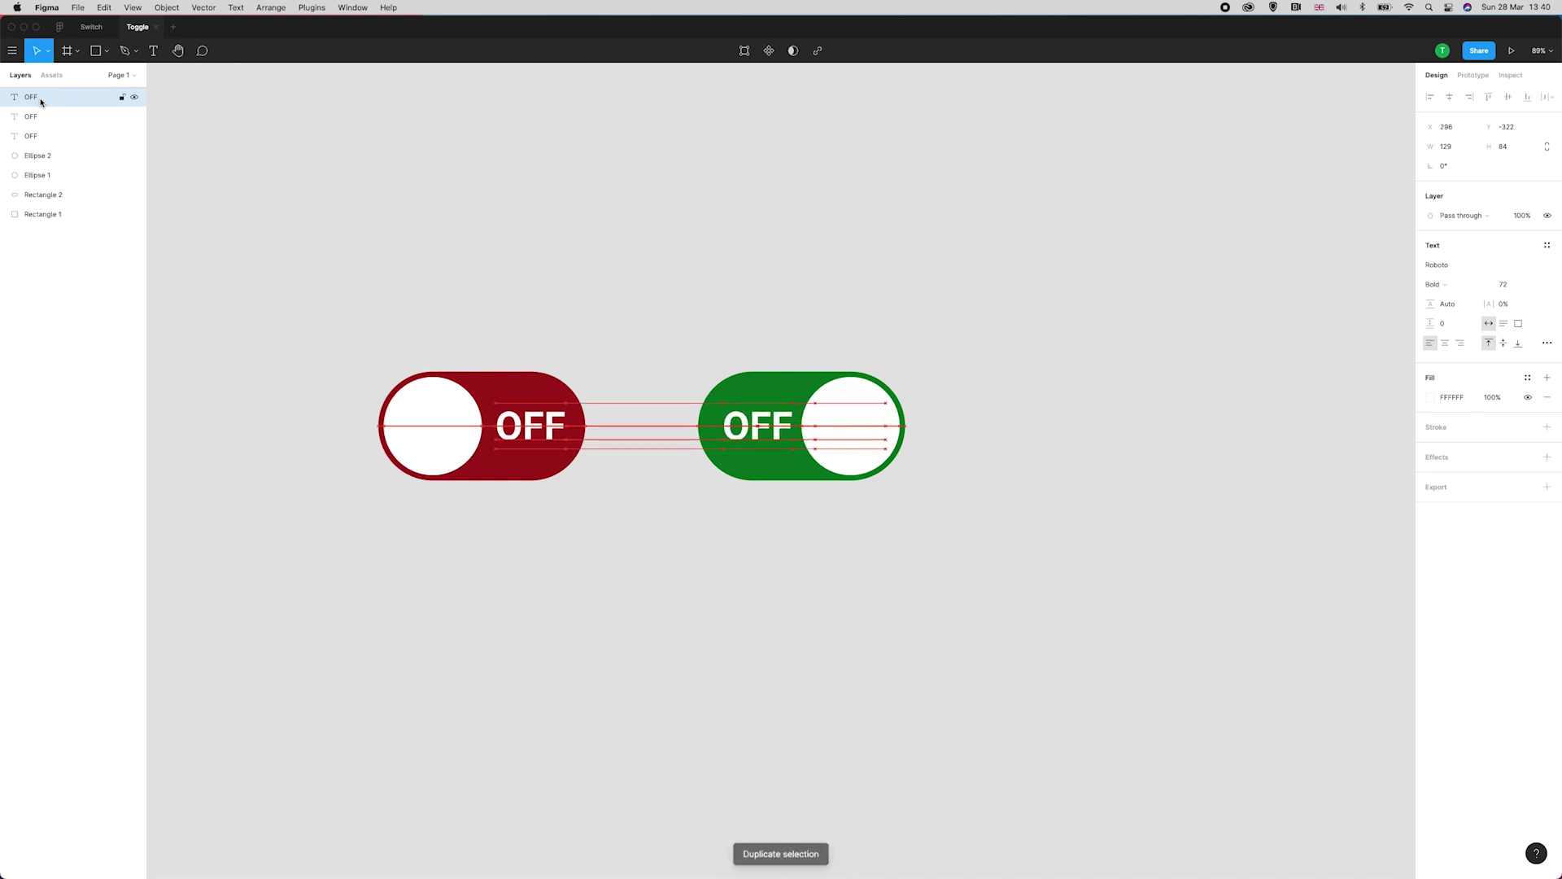
pyautogui.doubleClick(747, 427)
pyautogui.write('ON')
pyautogui.press('Escape')
# Centre the ON label on the track's left half using a temporary knob copy, then delete it.
pyautogui.click(845, 395)
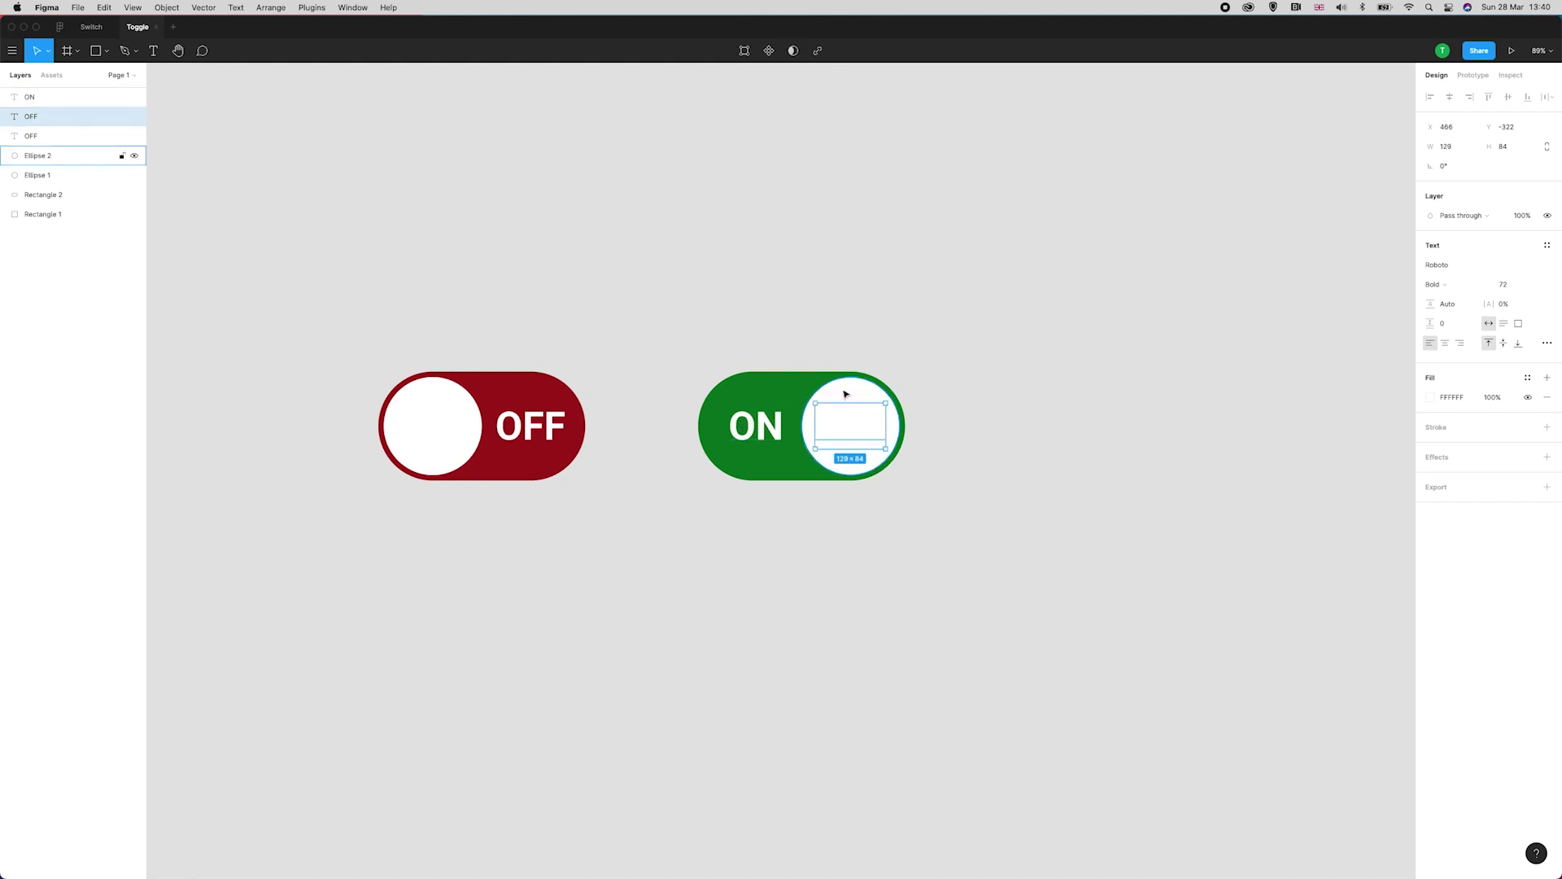
pyautogui.press('super+d')
pyautogui.moveTo(846, 394); pyautogui.dragTo(724, 386)
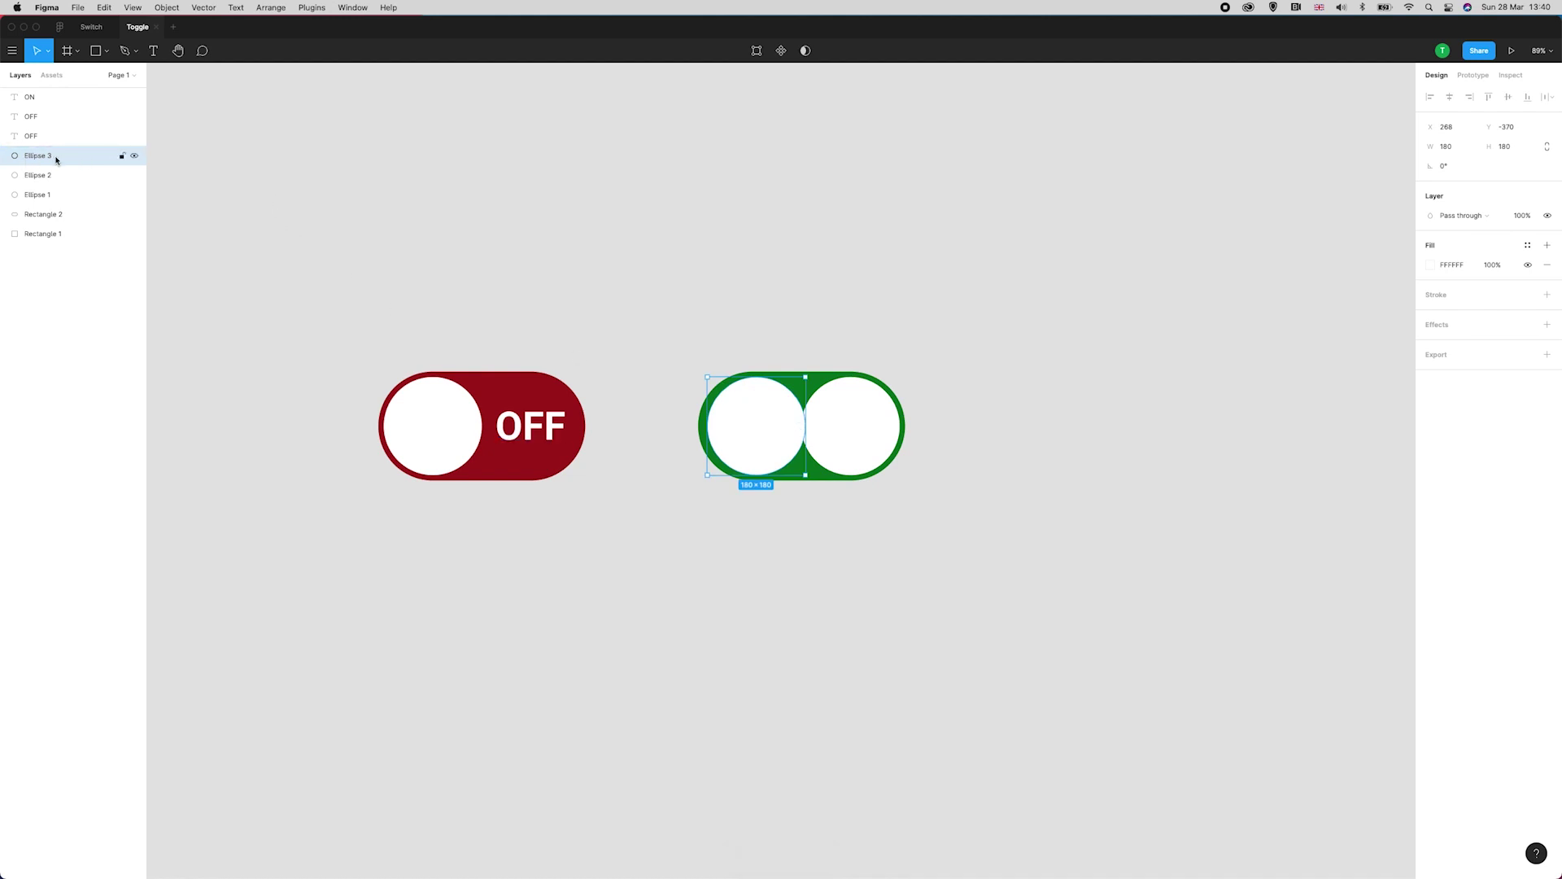
pyautogui.moveTo(761, 396); pyautogui.dragTo(757, 399)
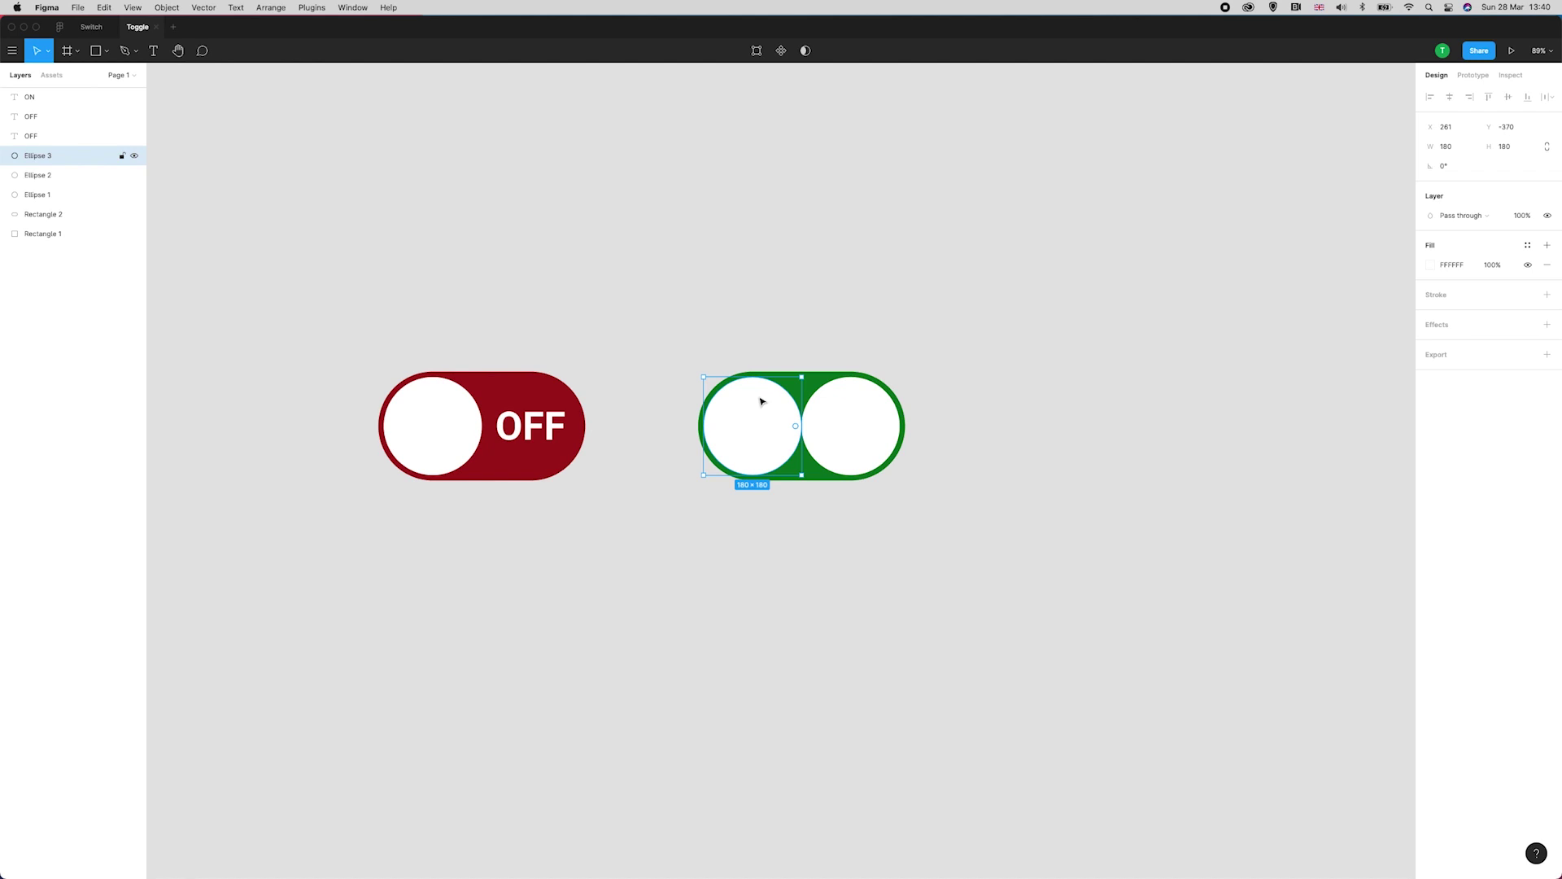
pyautogui.keyDown('shift'); pyautogui.click(58, 98); pyautogui.keyUp('shift')
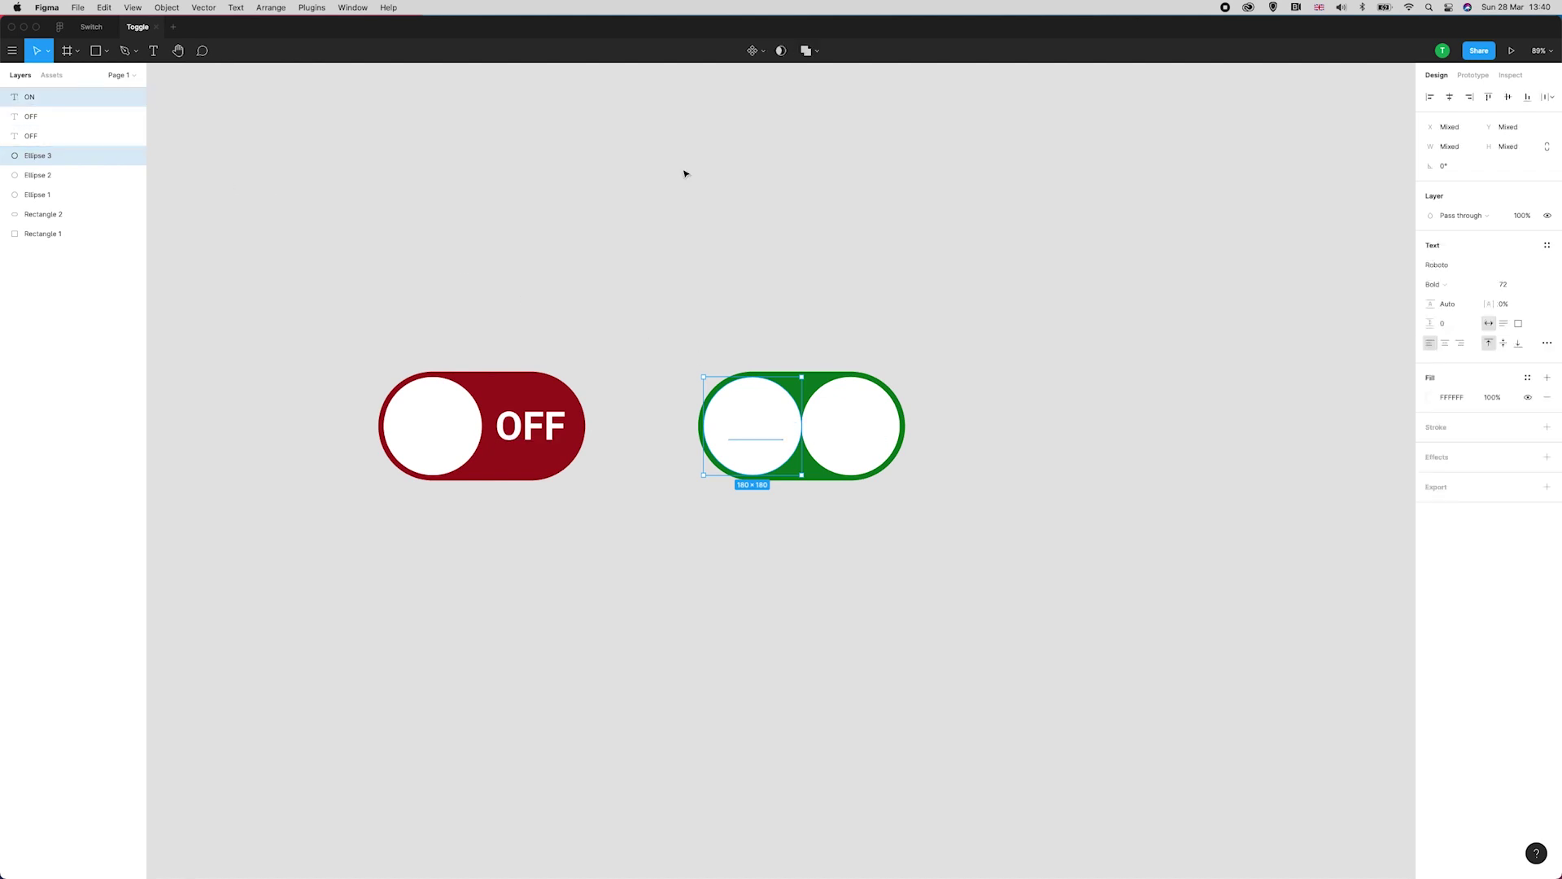
pyautogui.click(1449, 96)
pyautogui.click(34, 159)
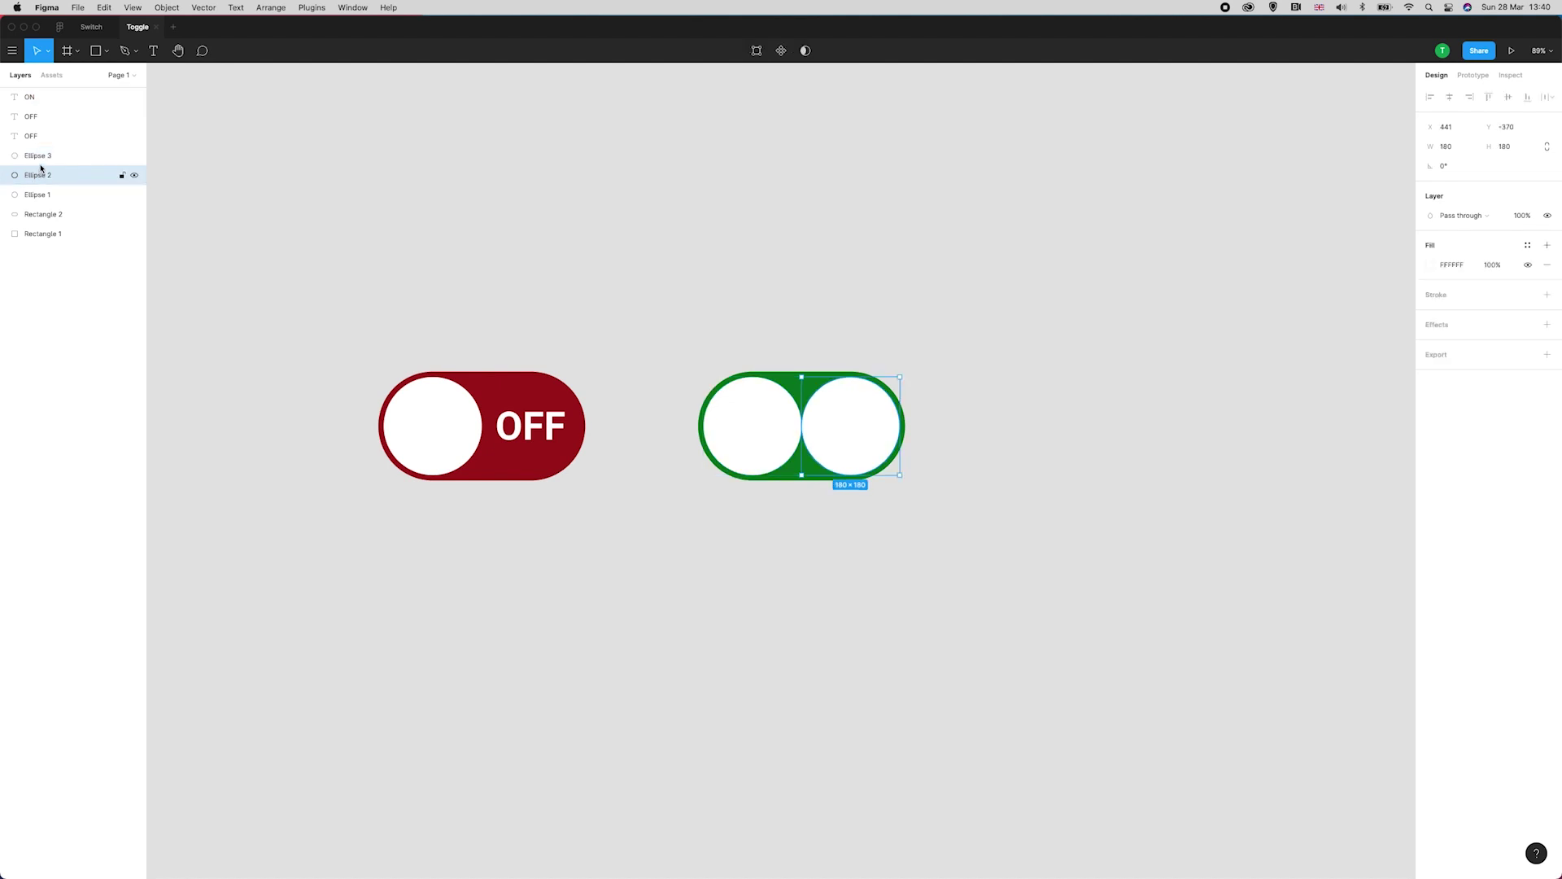
pyautogui.press('Delete')
pyautogui.click(752, 429)
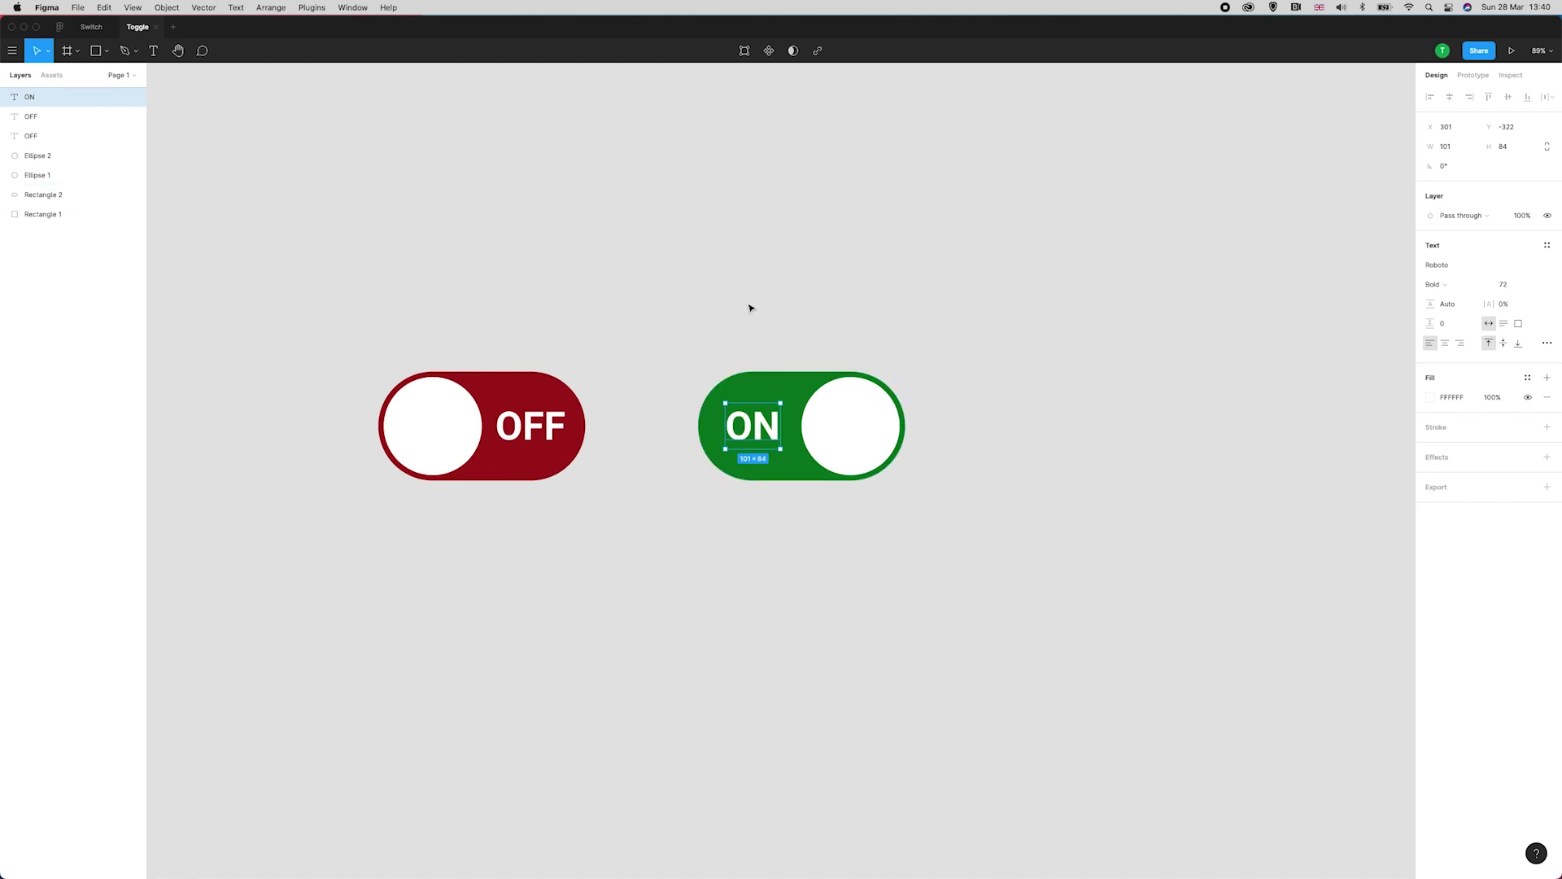
pyautogui.hotkey('ctrl', 'd')
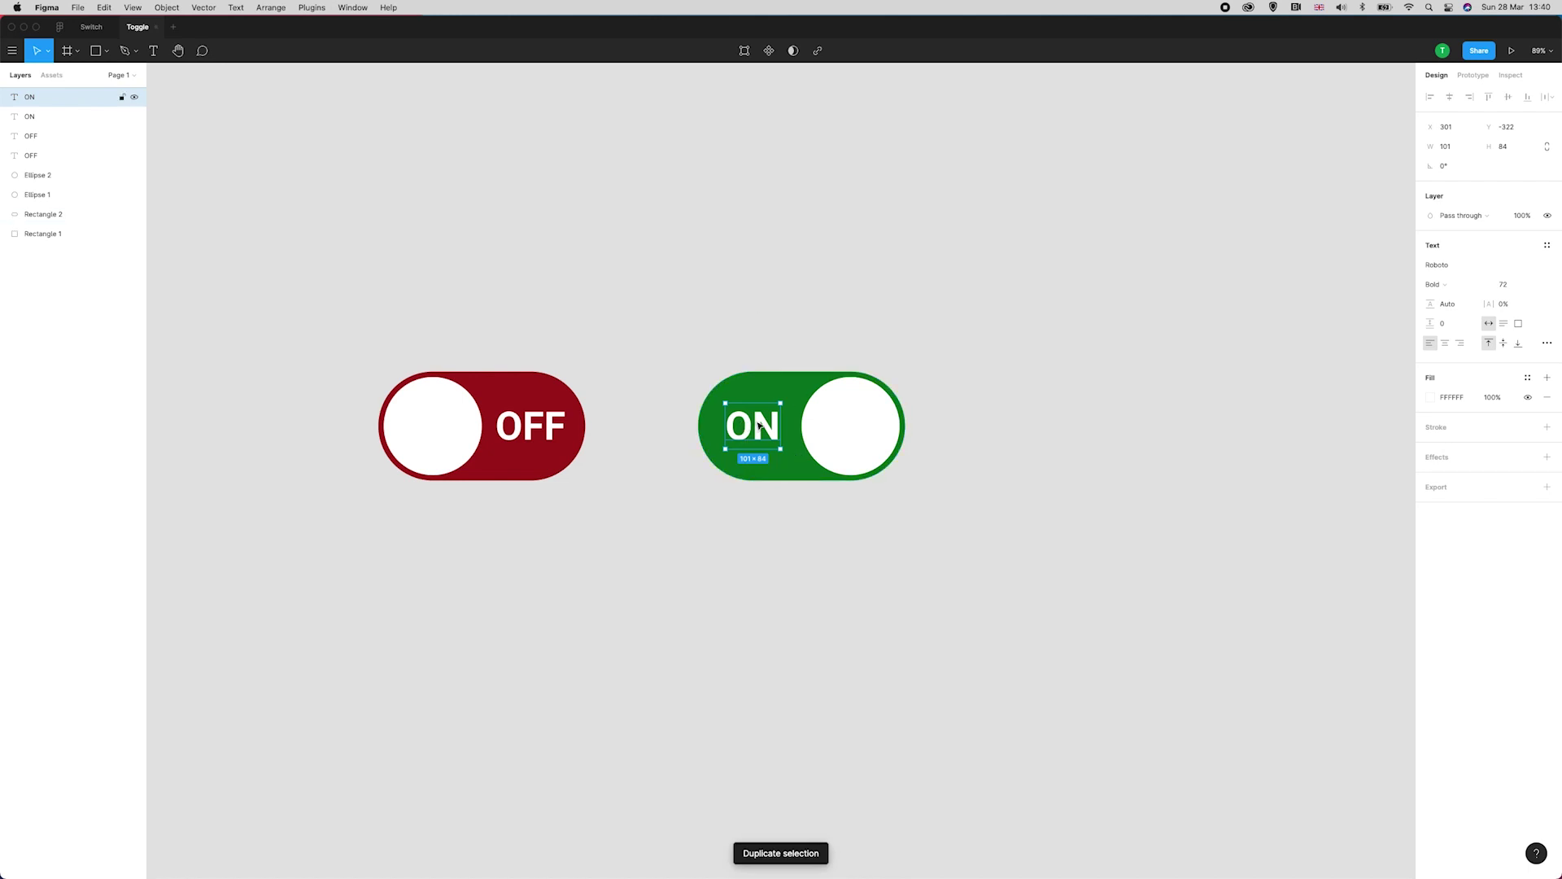
# Move the ON label copy onto the red toggle and check its fill opacity.
pyautogui.moveTo(757, 425); pyautogui.dragTo(493, 429)
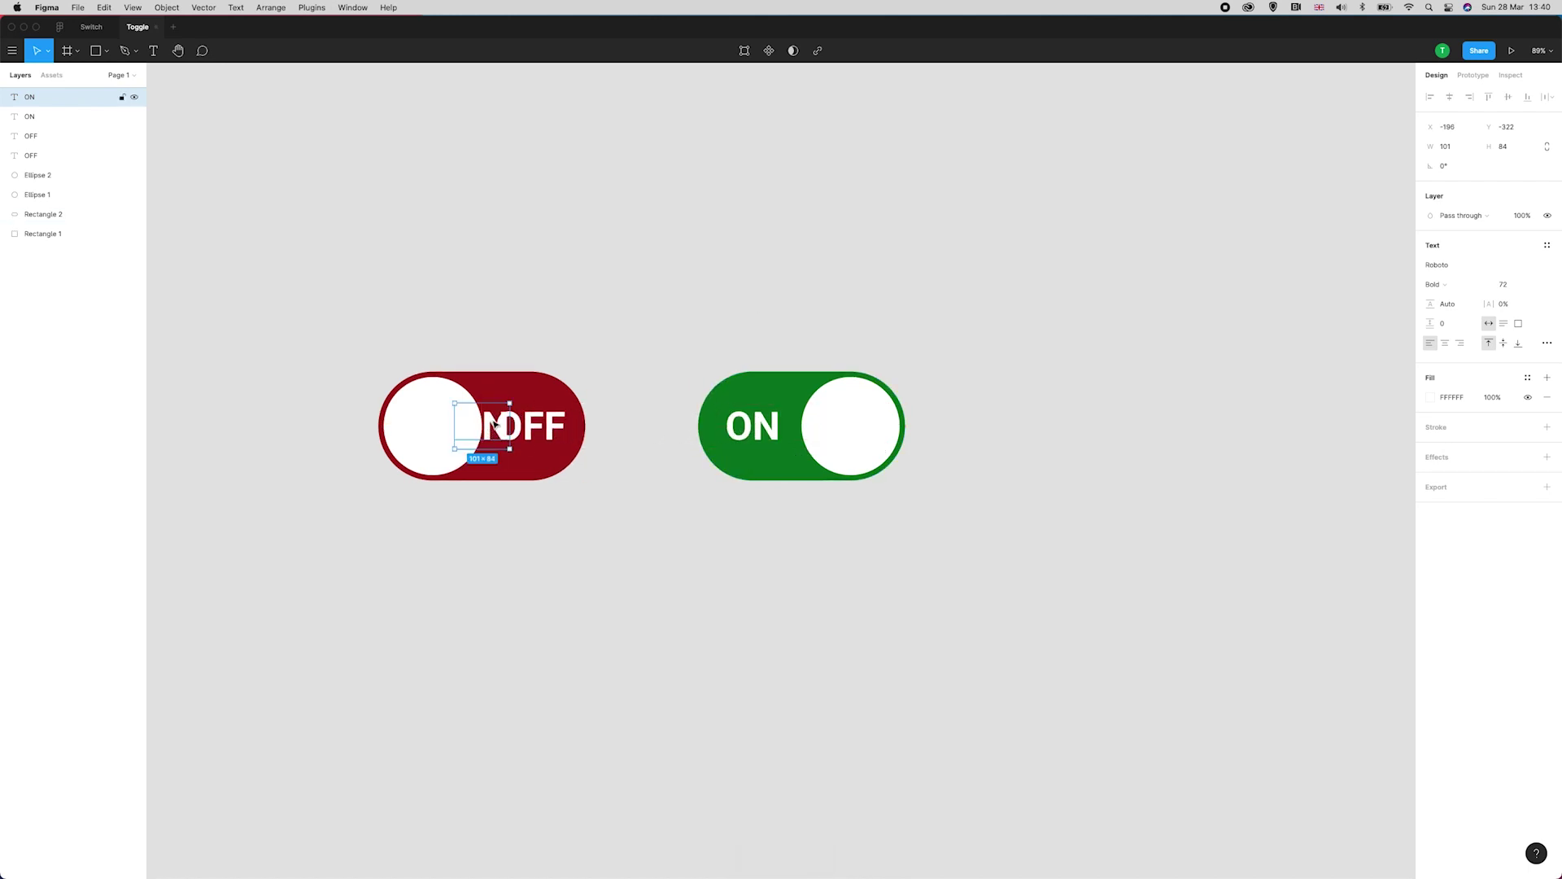
pyautogui.keyDown('shift'); pyautogui.click(559, 392); pyautogui.keyUp('shift')
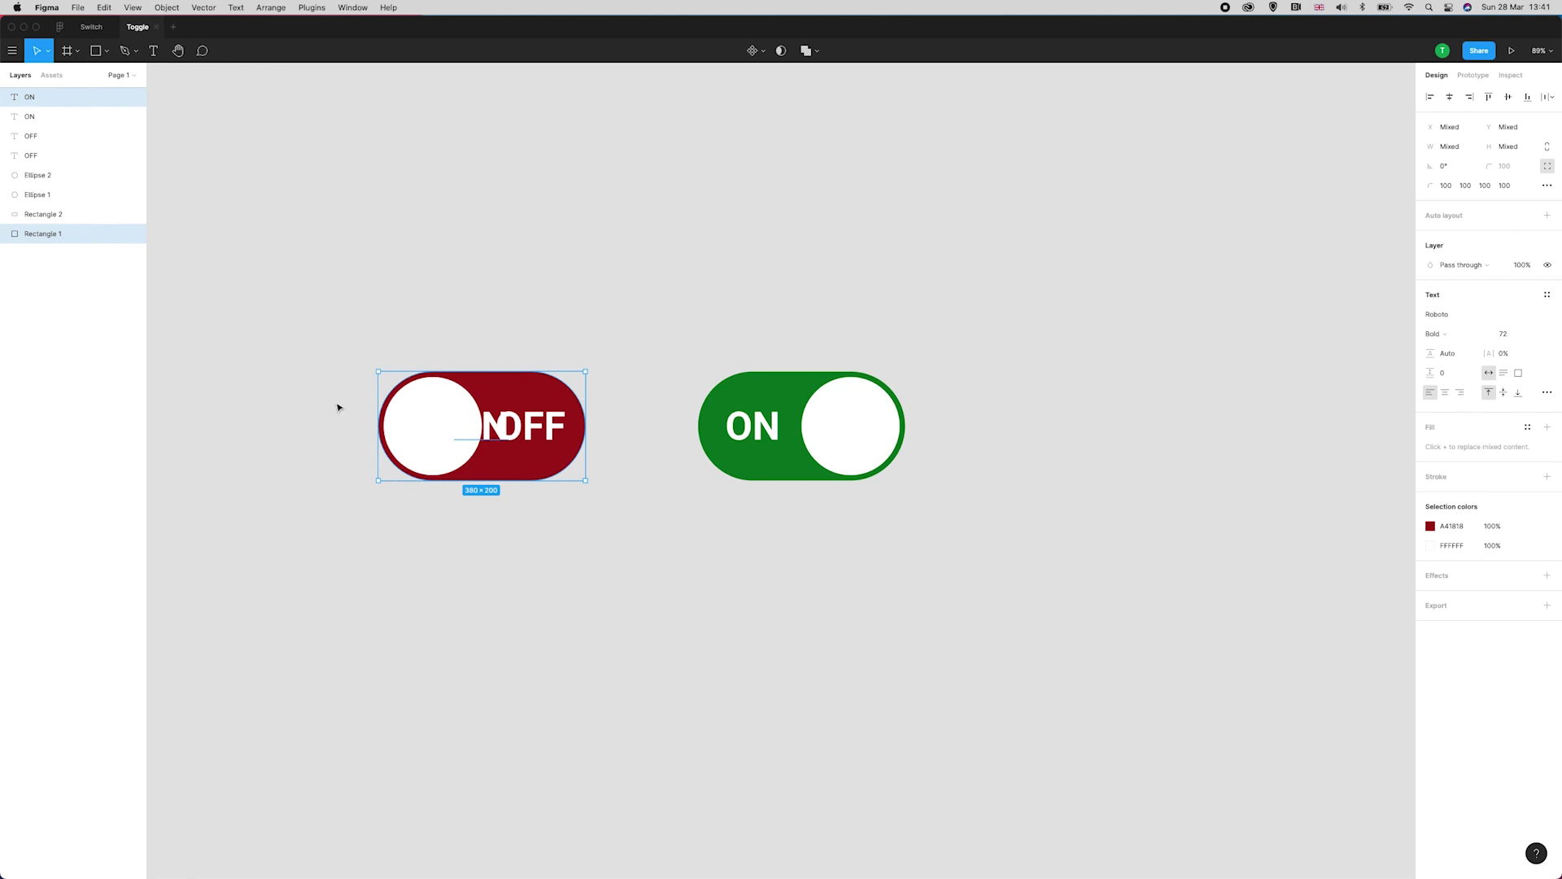
pyautogui.click(497, 283)
pyautogui.click(37, 96)
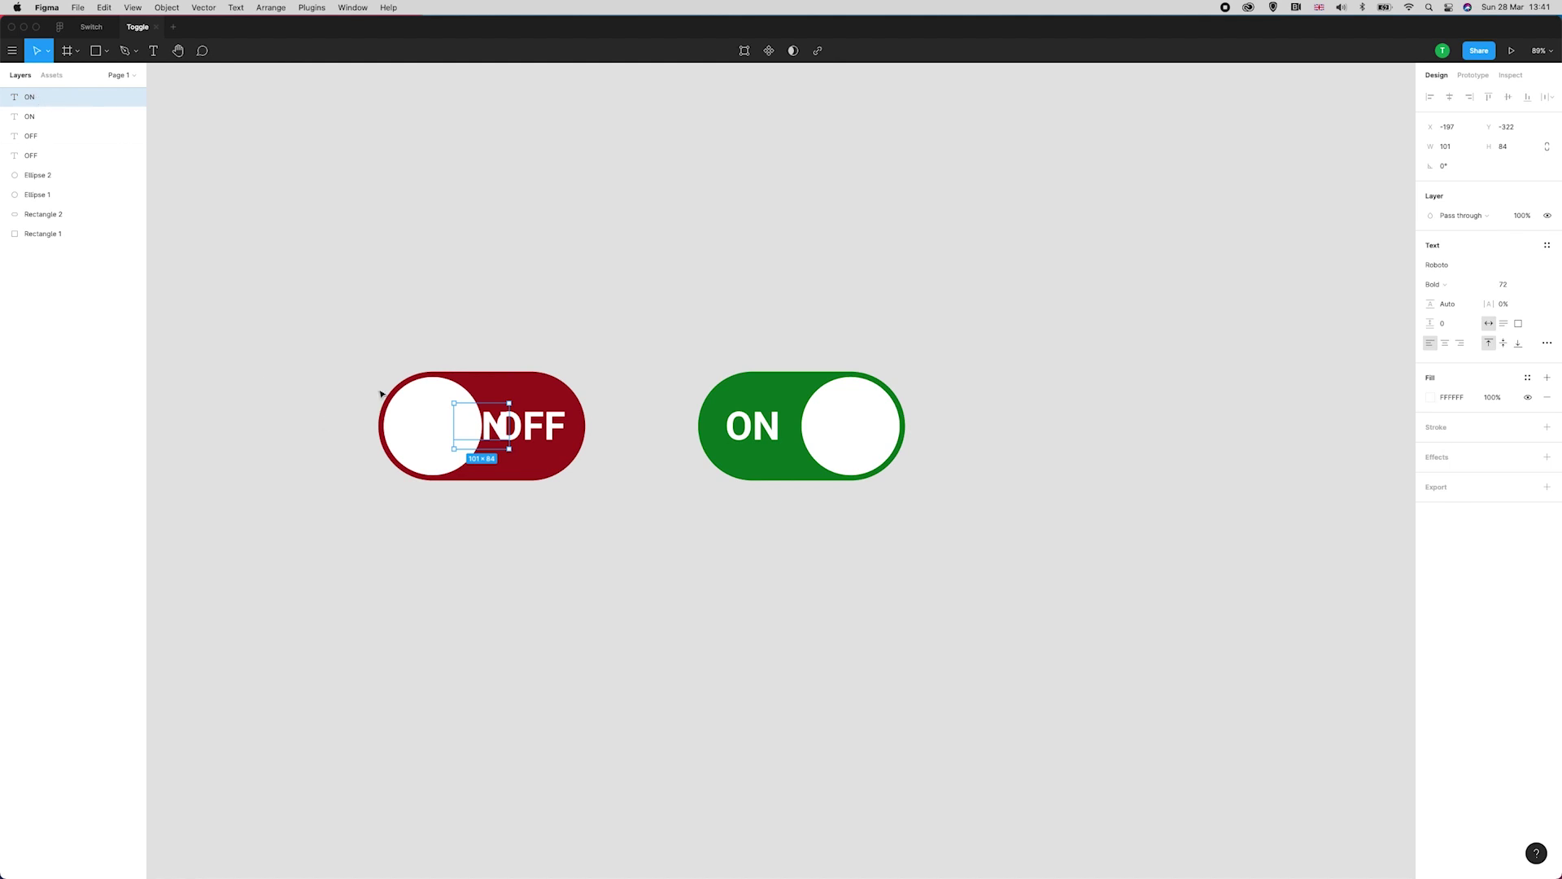
pyautogui.click(1494, 398)
pyautogui.press('Escape')
pyautogui.click(890, 279)
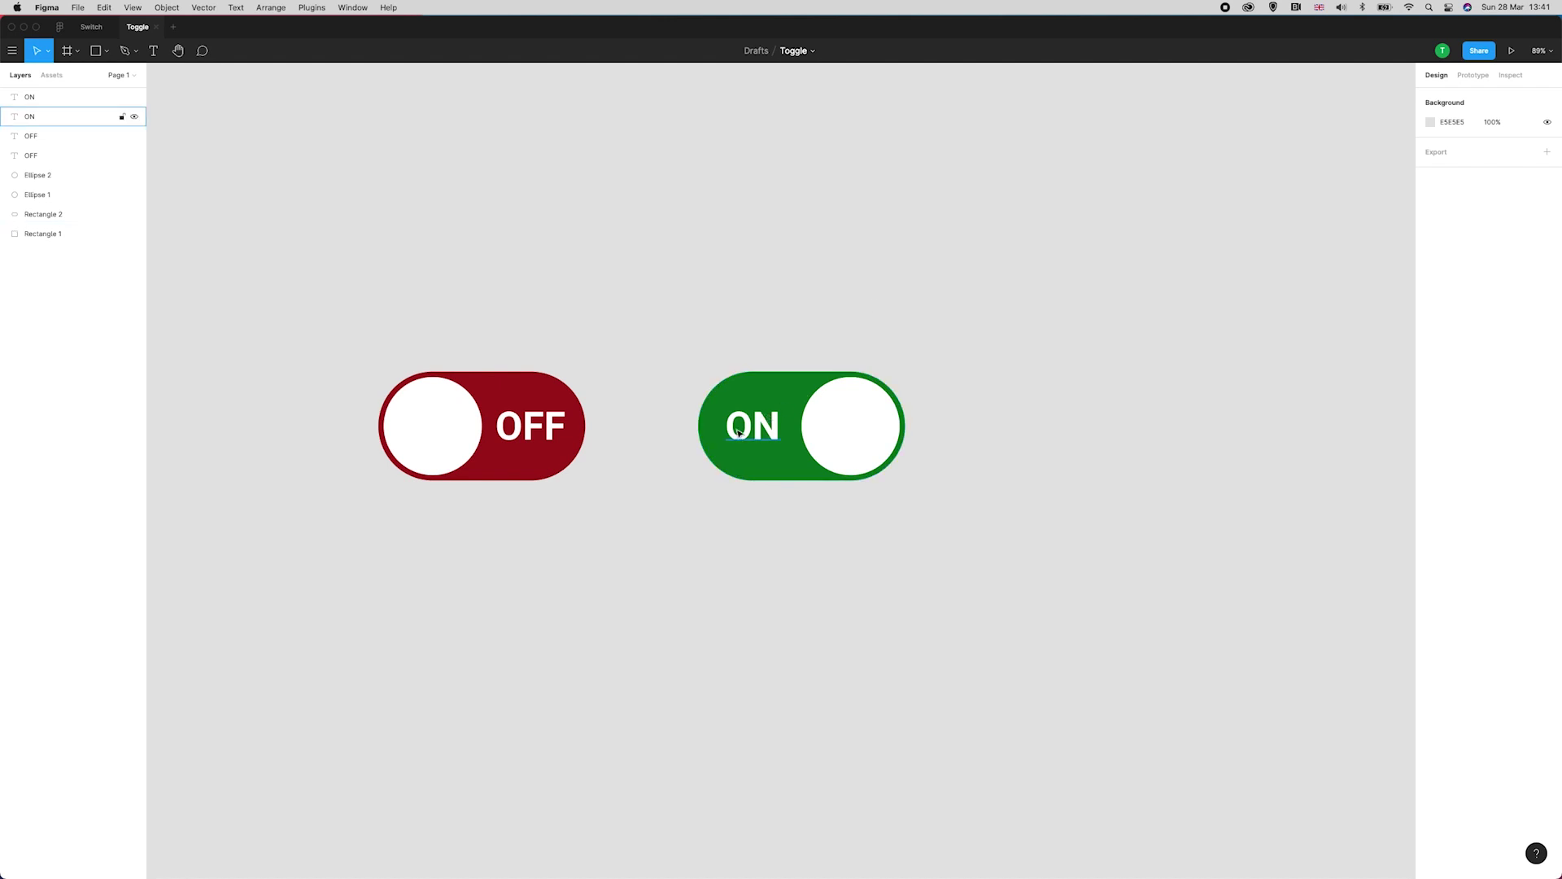
# Select the green toggle's hidden OFF text and knob, deleting and restoring the knob.
pyautogui.click(521, 425)
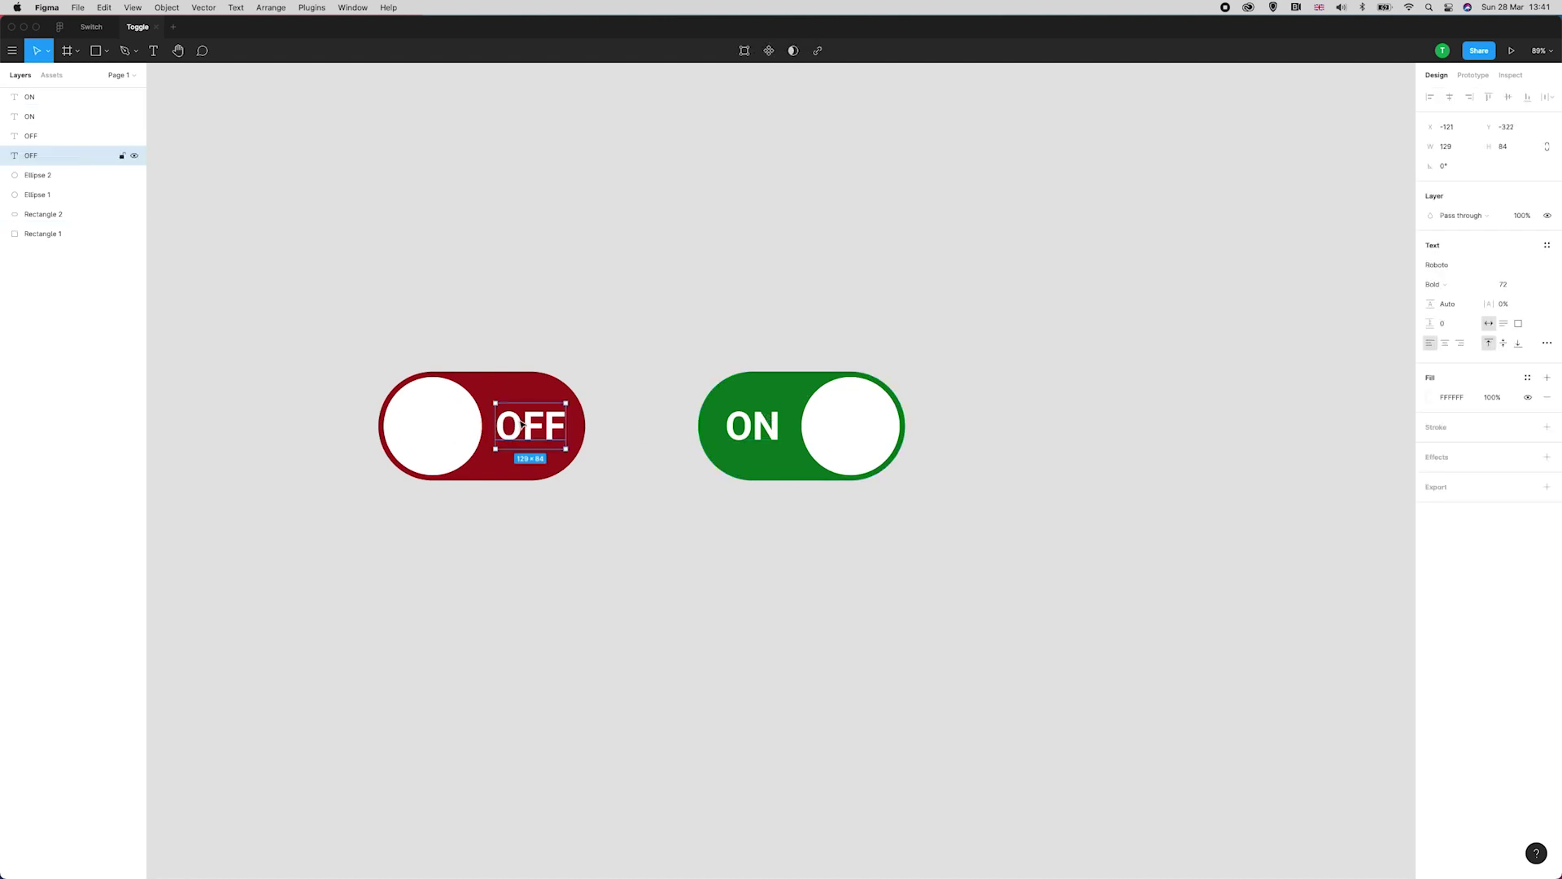
pyautogui.click(861, 420)
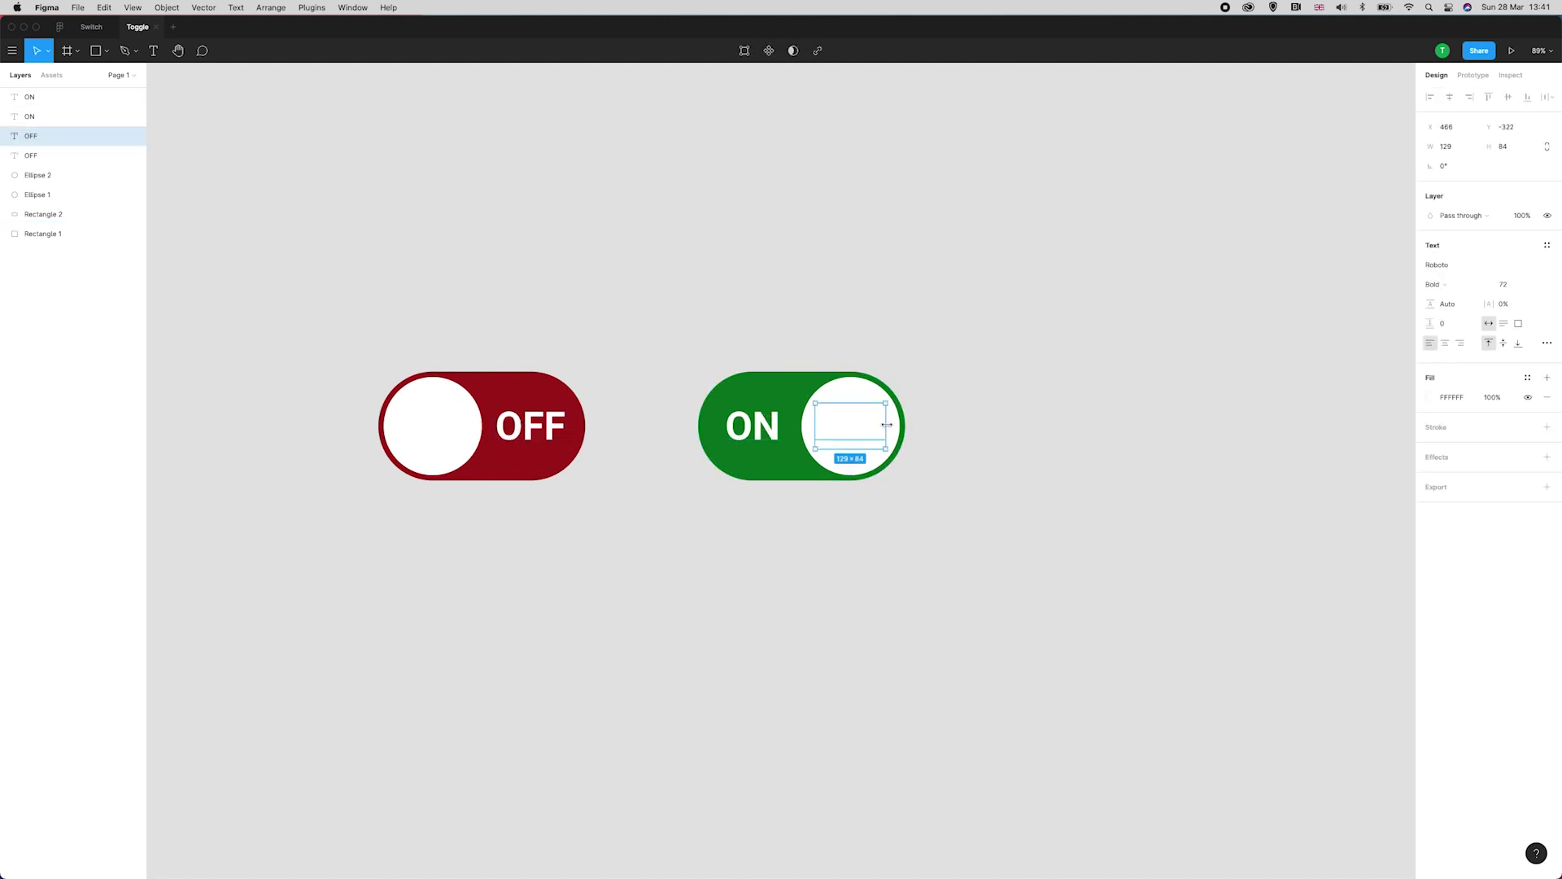
pyautogui.click(868, 400)
pyautogui.press('Delete')
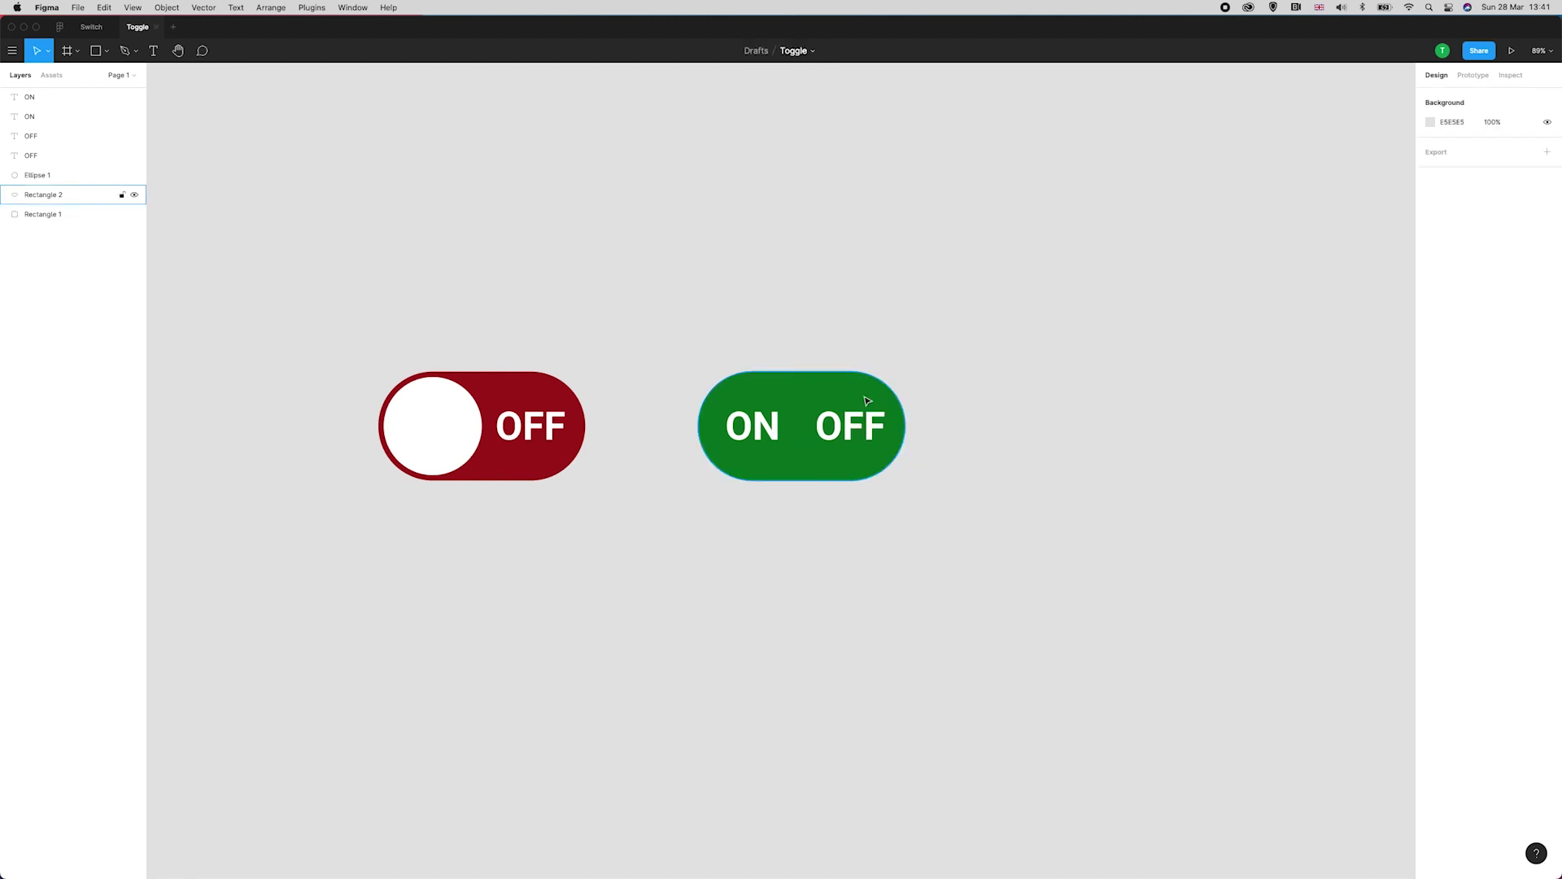
pyautogui.press('super+z')
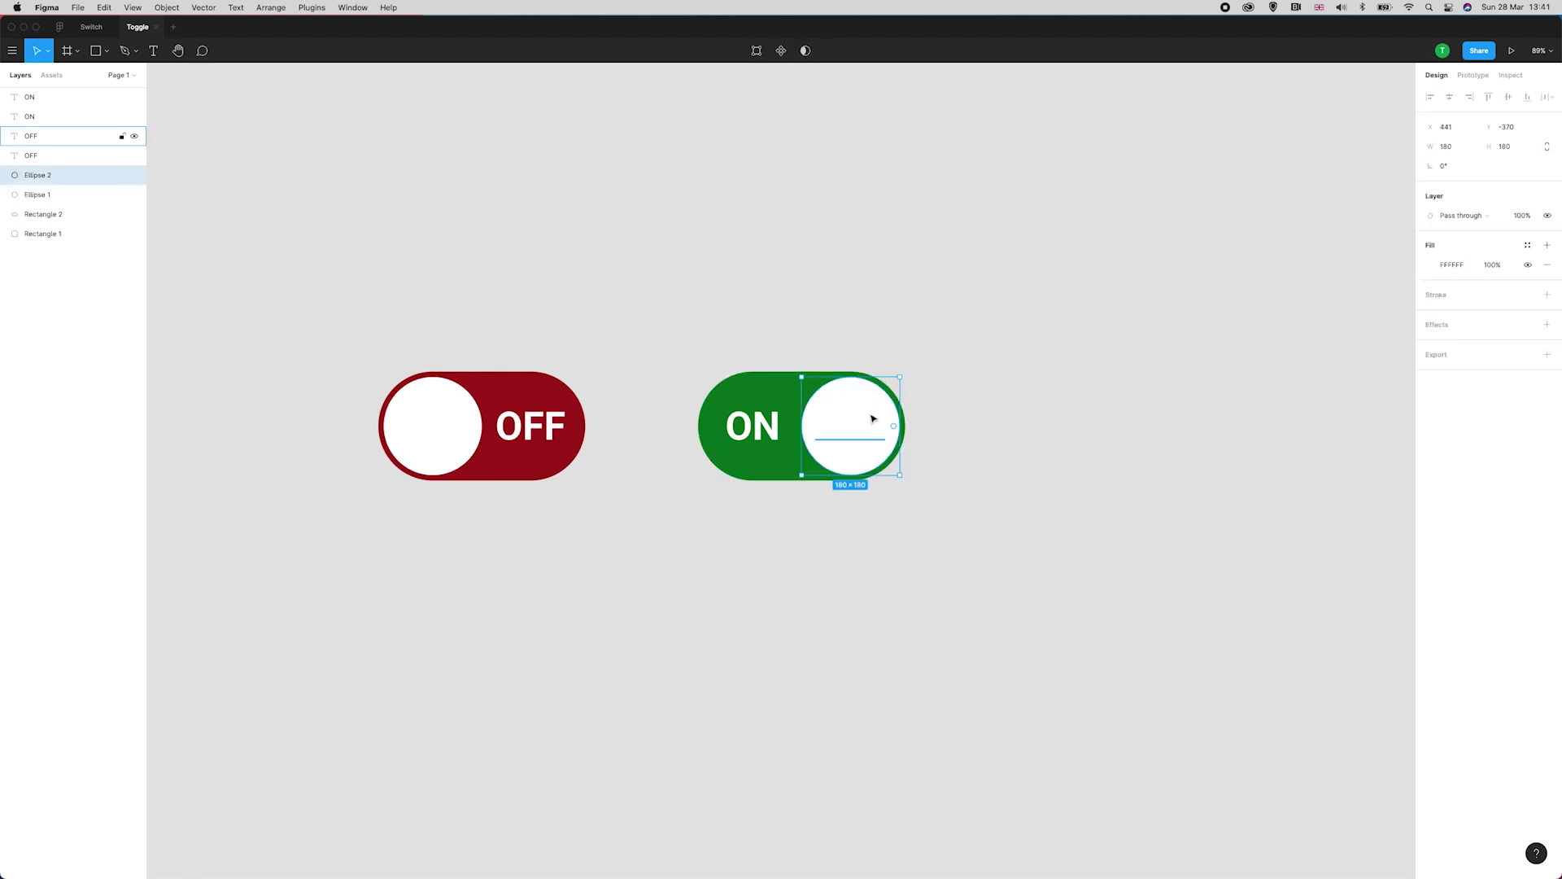
# Move the stray OFF text onto the green track and set its fill opacity to 0%.
pyautogui.click(862, 424)
pyautogui.moveTo(857, 426); pyautogui.dragTo(797, 426)
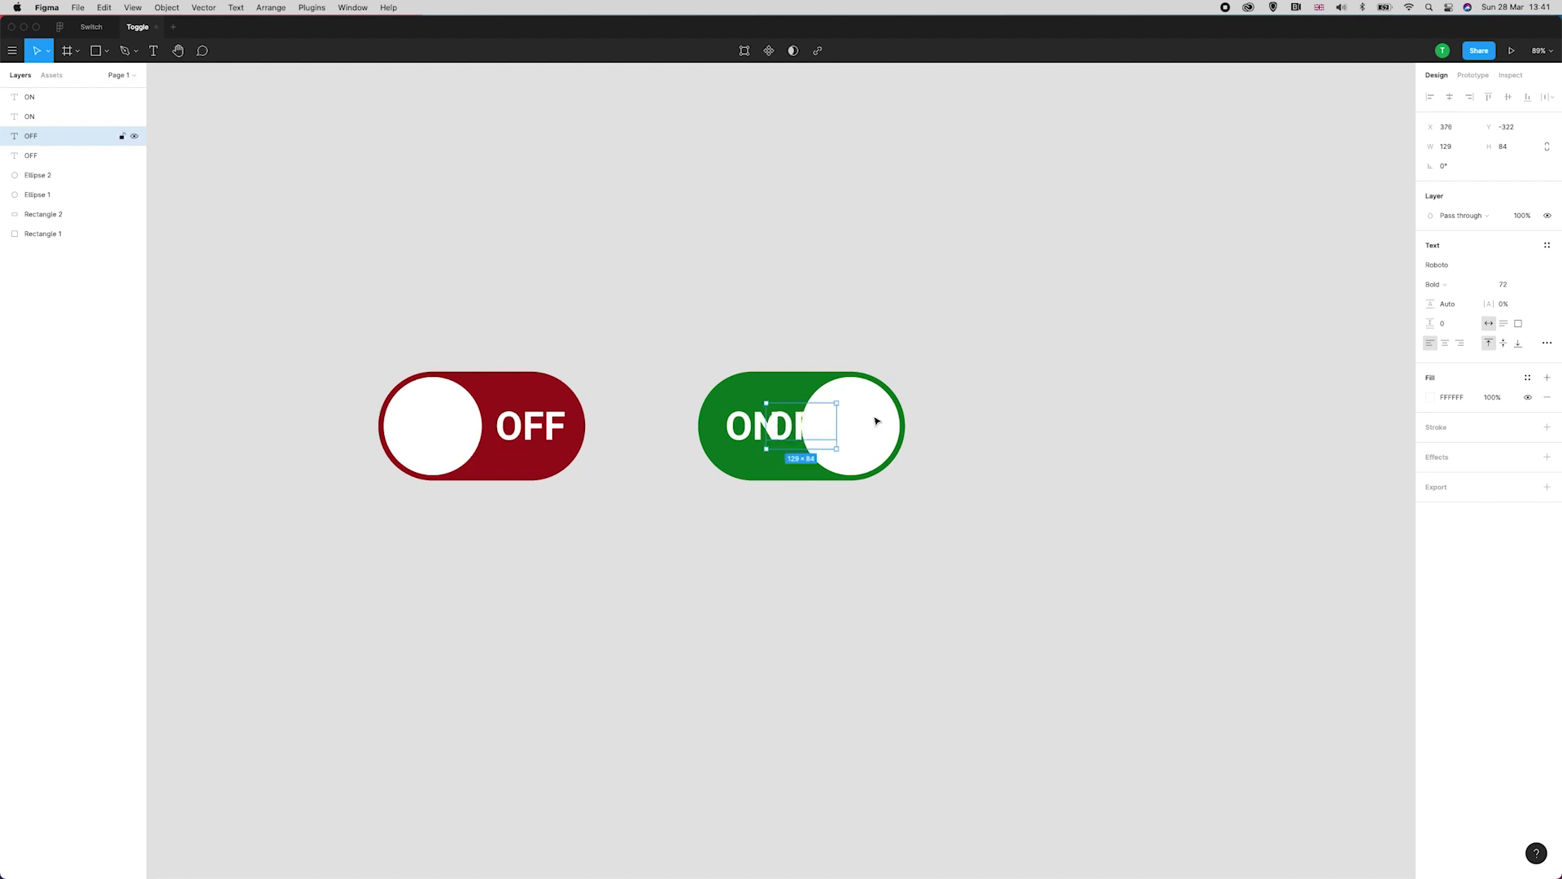
pyautogui.click(1494, 397)
pyautogui.write('0')
pyautogui.press('Return')
pyautogui.click(755, 302)
# Make the red OFF toggle's four layers into Component 1.
pyautogui.moveTo(346, 321); pyautogui.dragTo(614, 533)
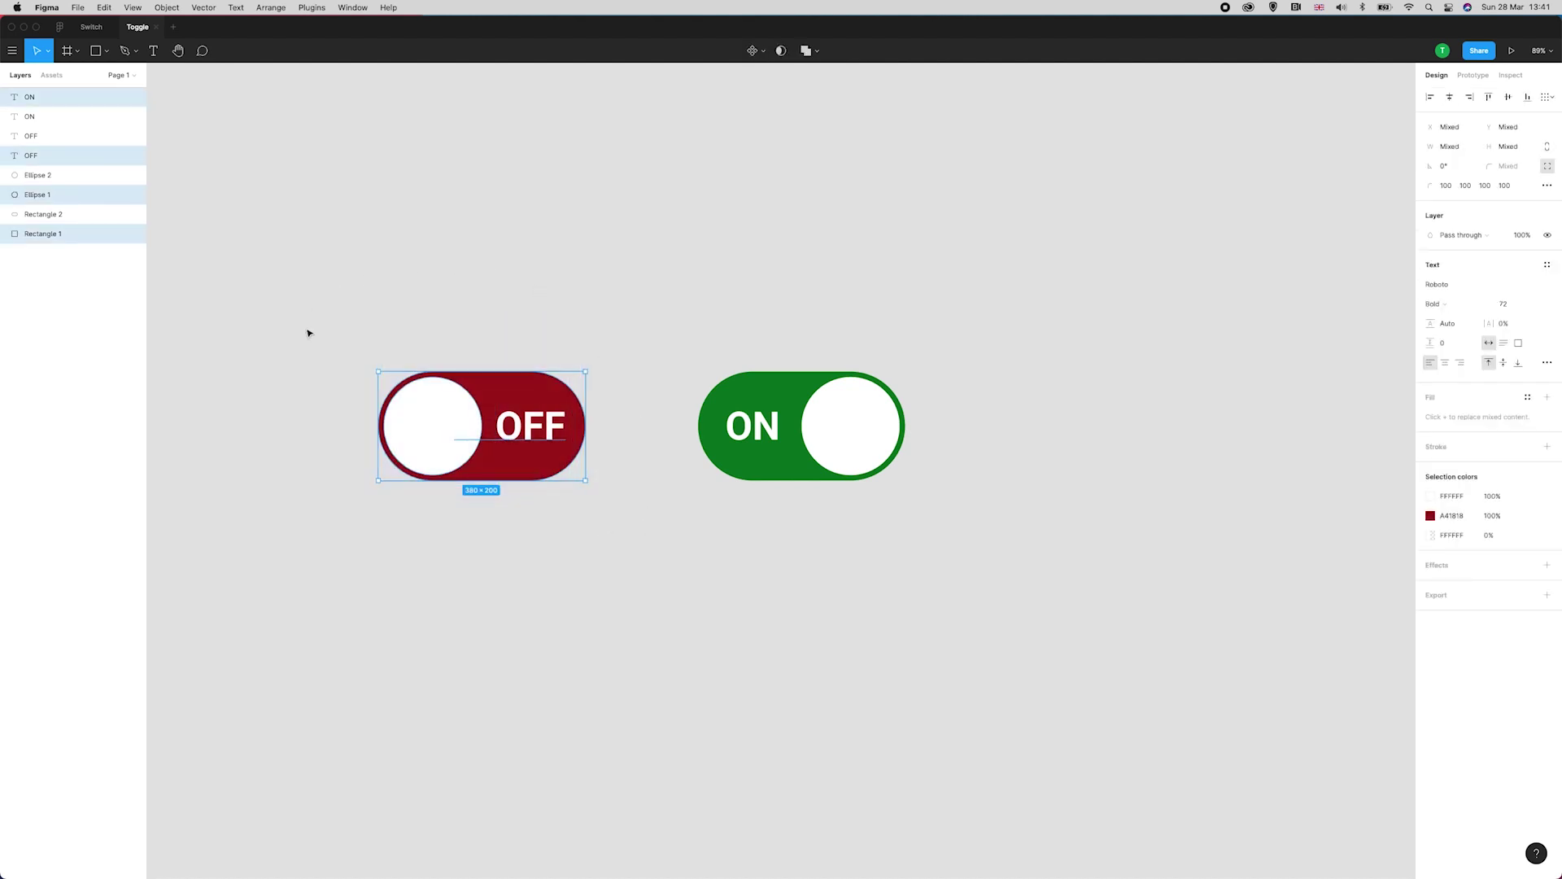
pyautogui.moveTo(270, 274); pyautogui.dragTo(627, 556)
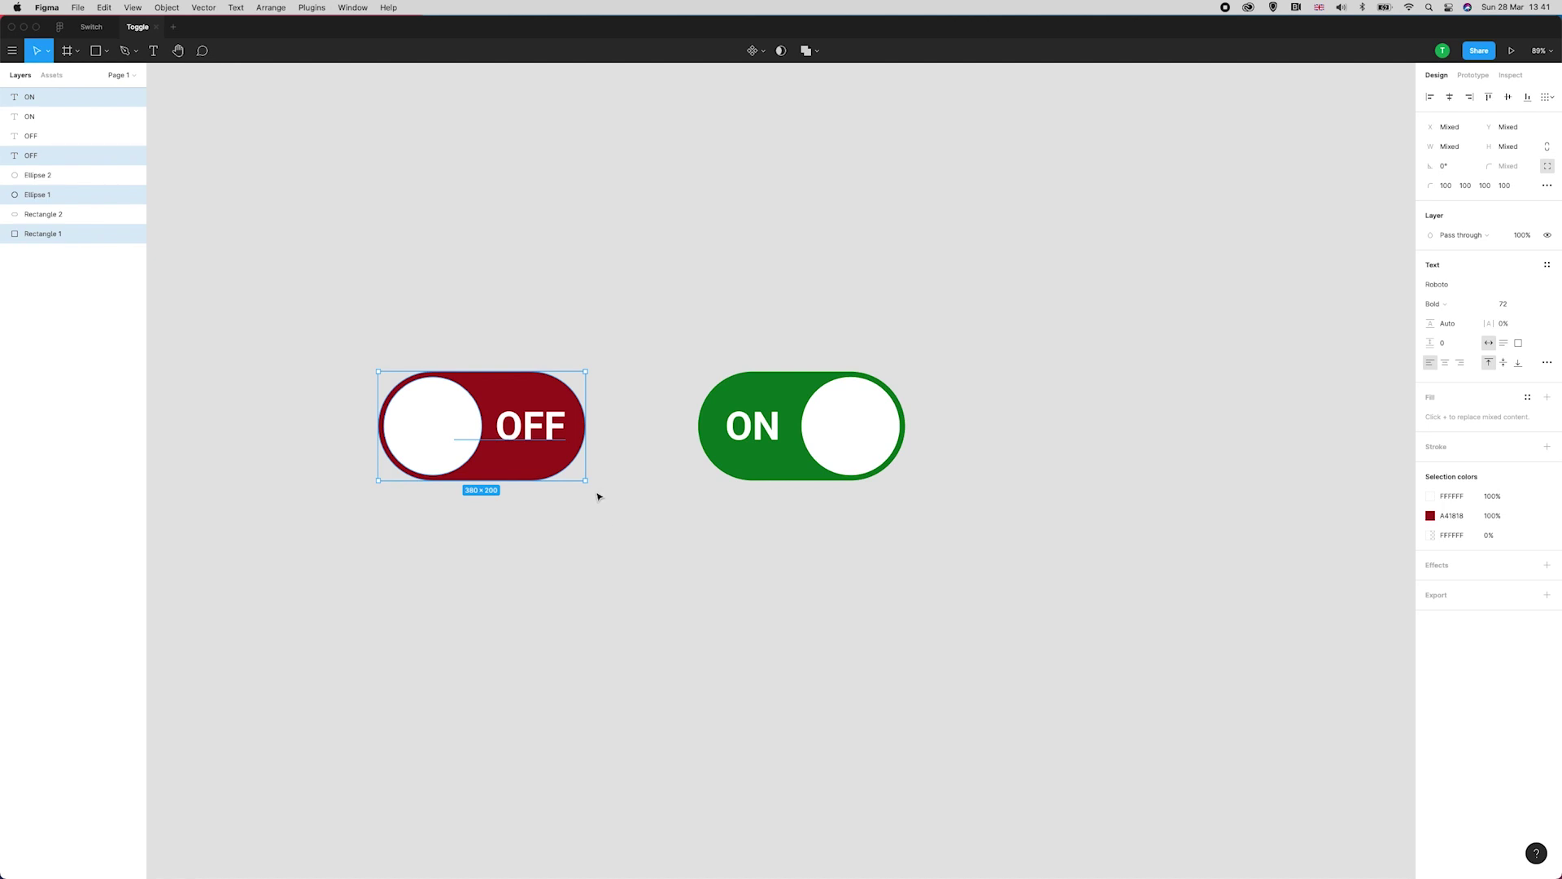
pyautogui.rightClick(529, 420)
pyautogui.click(620, 617)
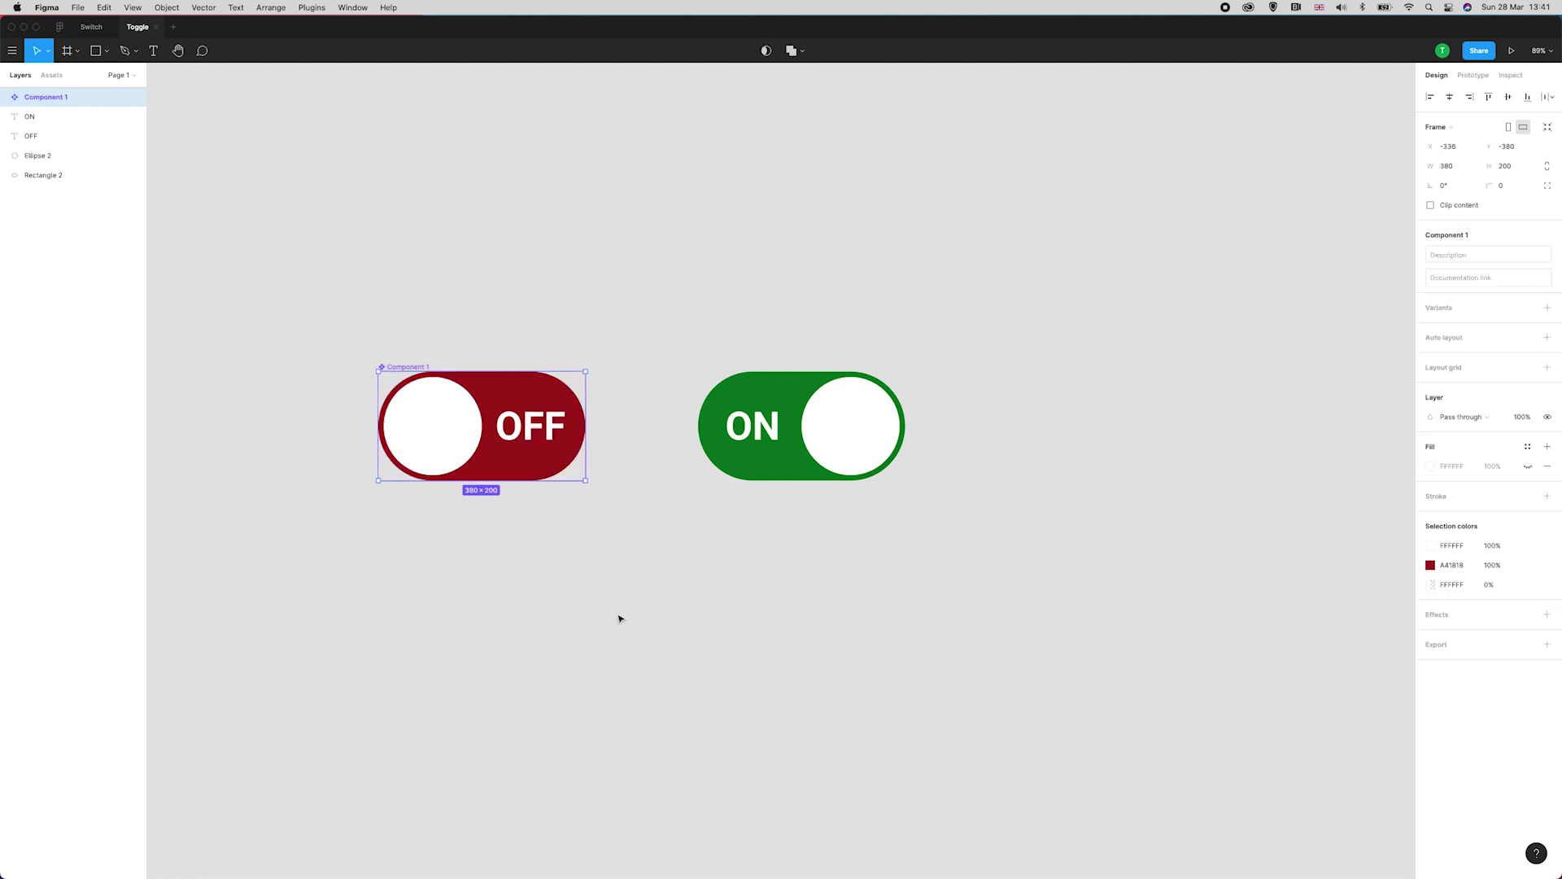
pyautogui.click(677, 362)
# Make the green ON toggle into Component 2.
pyautogui.moveTo(656, 307); pyautogui.dragTo(1022, 597)
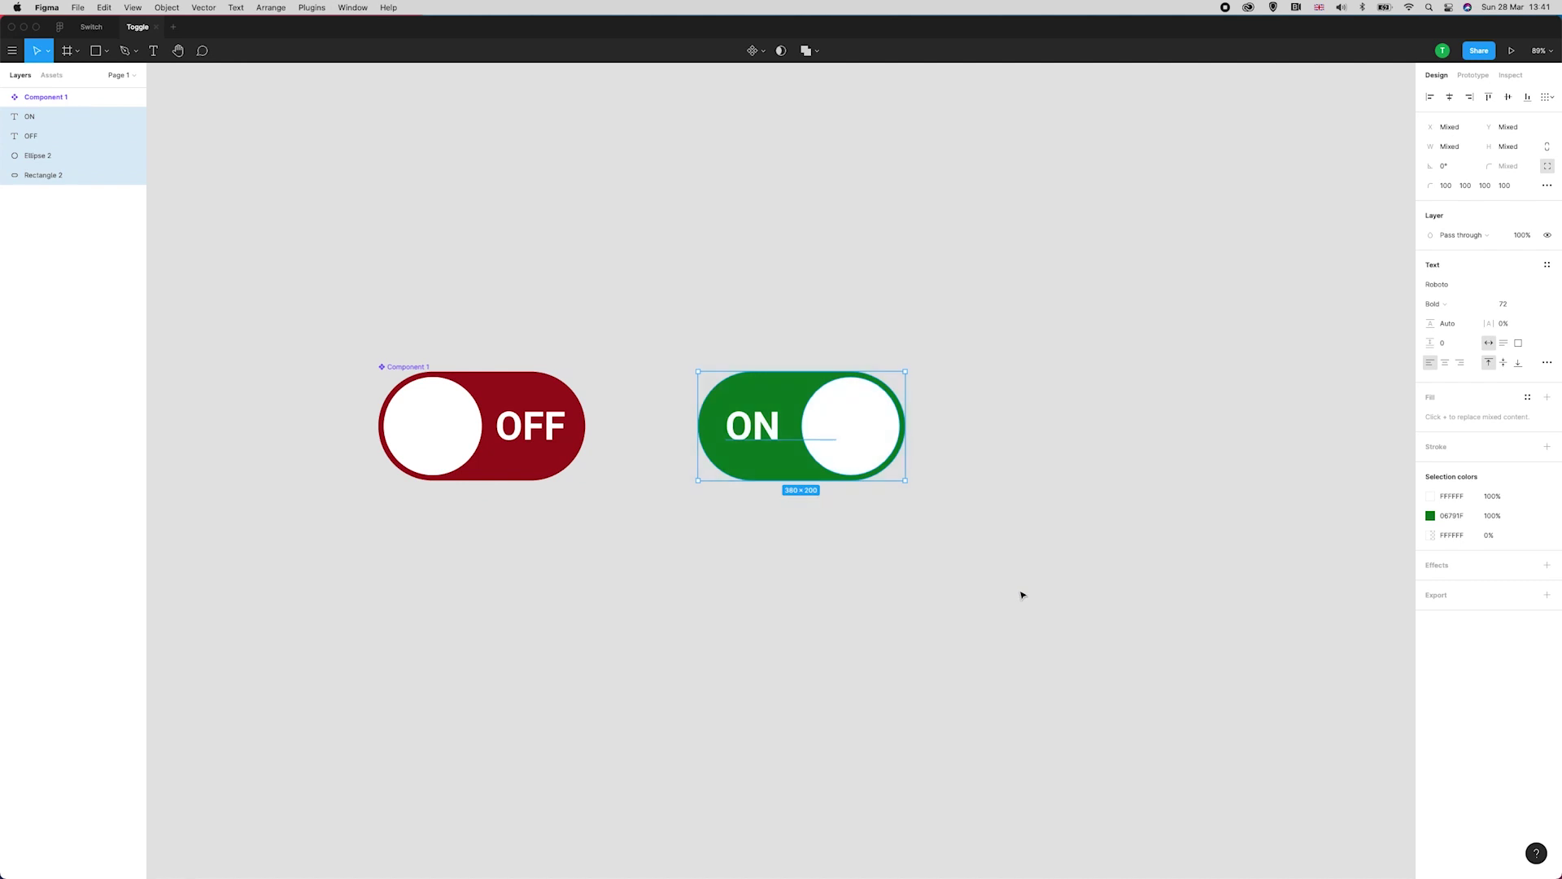
pyautogui.rightClick(830, 424)
pyautogui.click(883, 610)
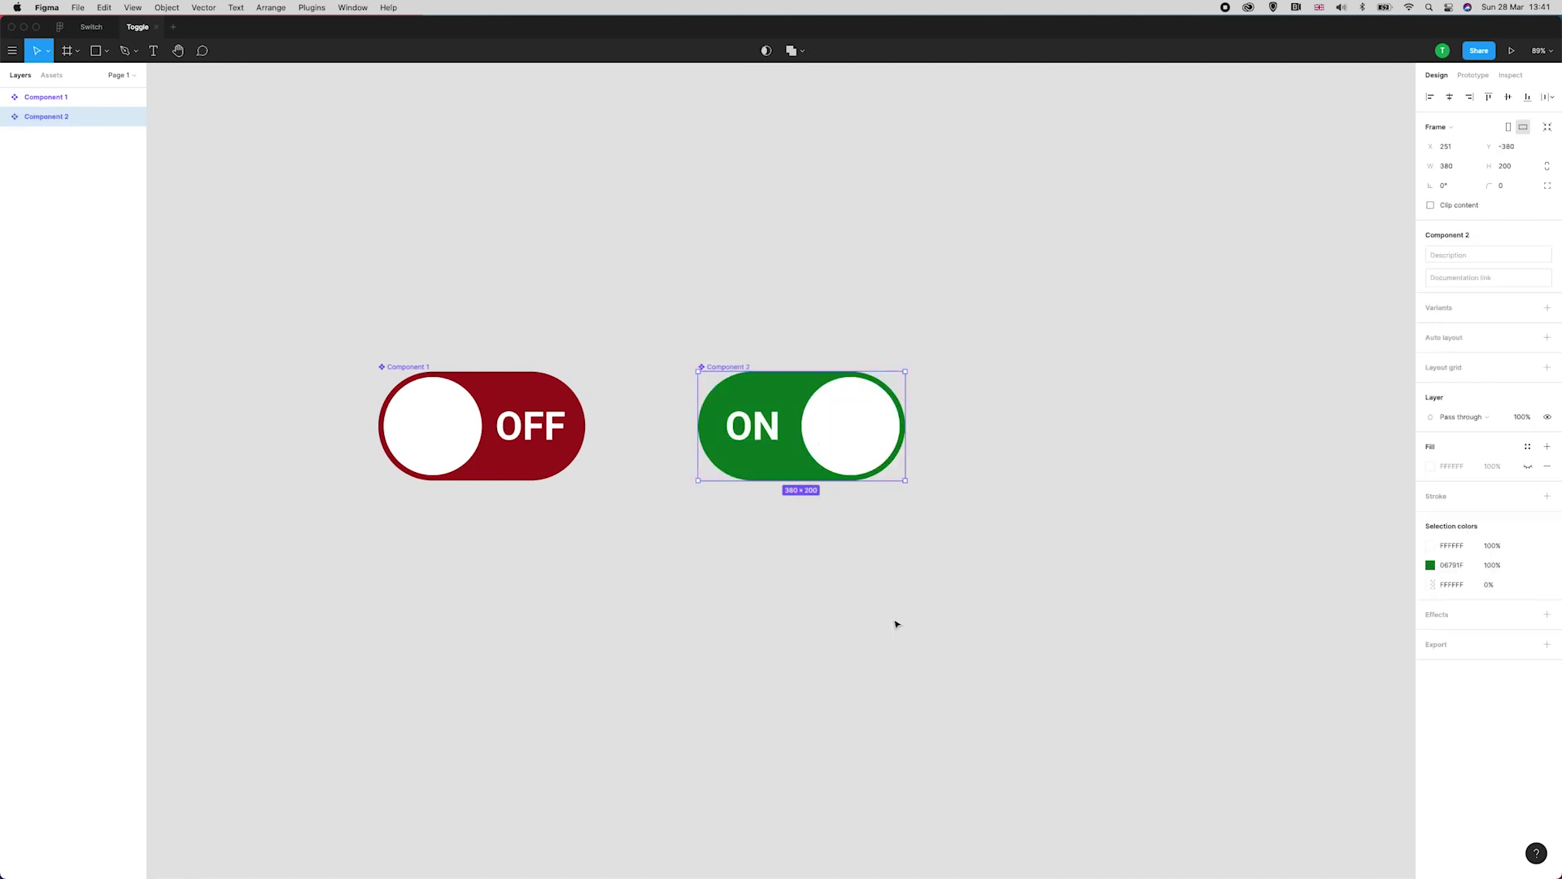
pyautogui.click(793, 583)
# Select both components and combine them as variants.
pyautogui.hscroll(-2, 729, 558)
pyautogui.scroll(1, 729, 558)
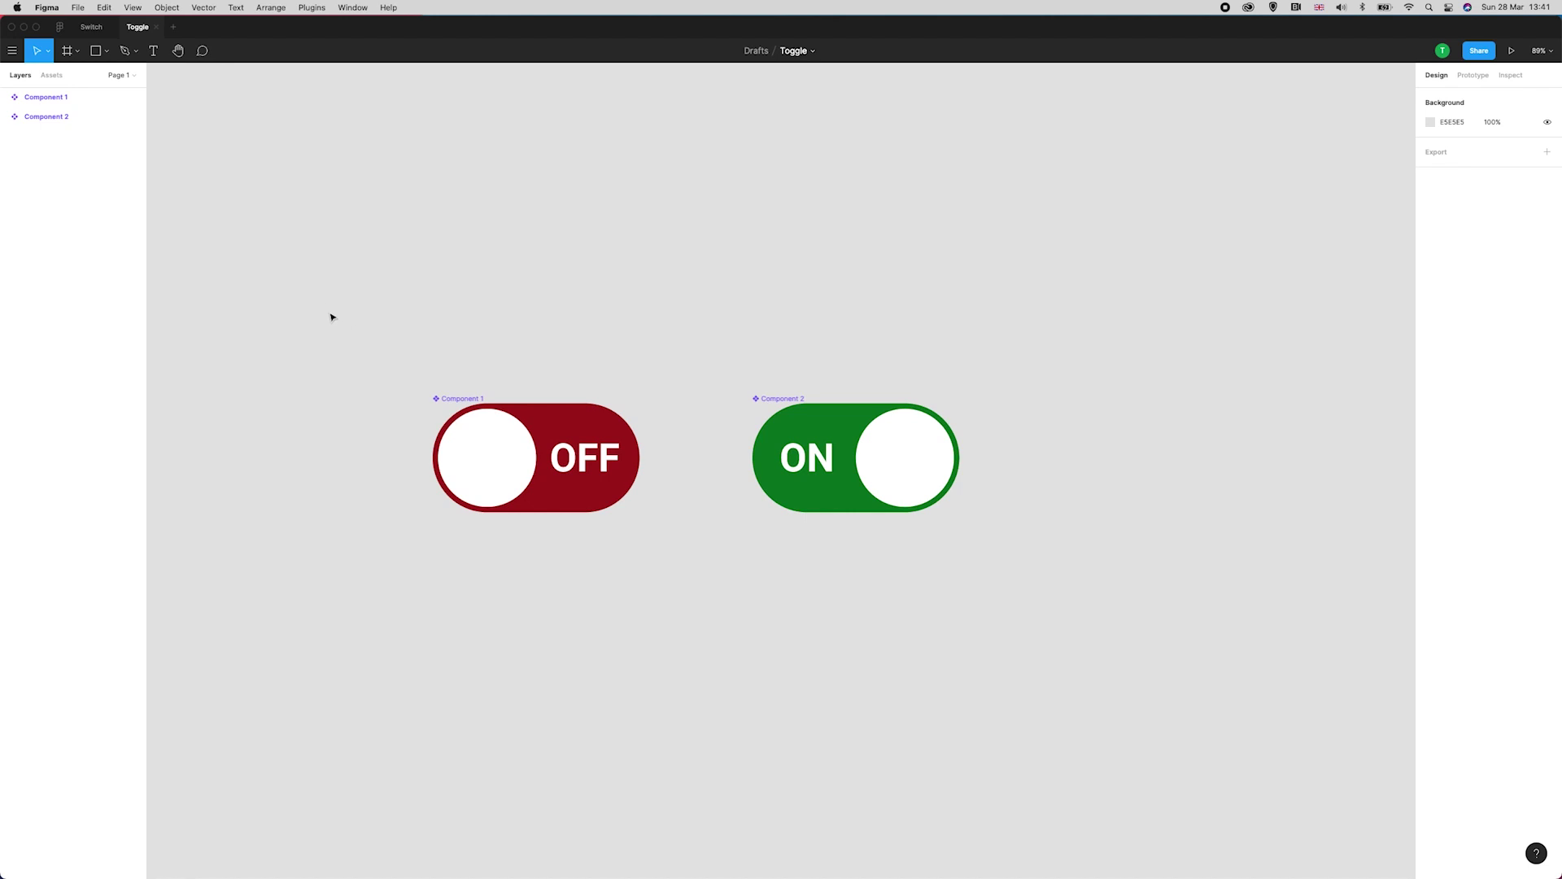
pyautogui.moveTo(325, 290); pyautogui.dragTo(1017, 637)
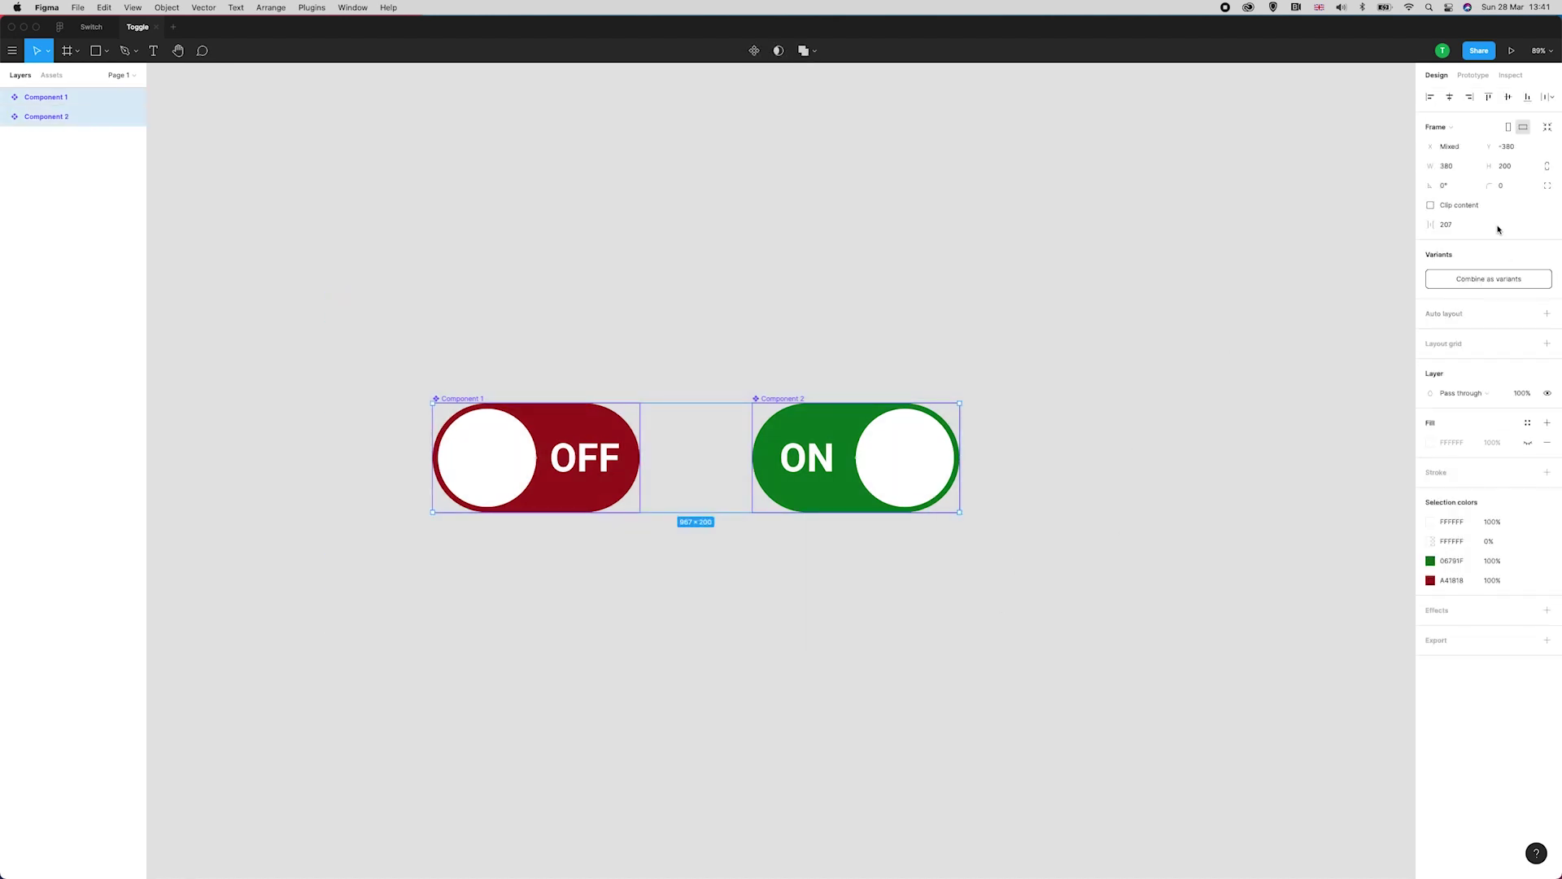
pyautogui.click(1446, 279)
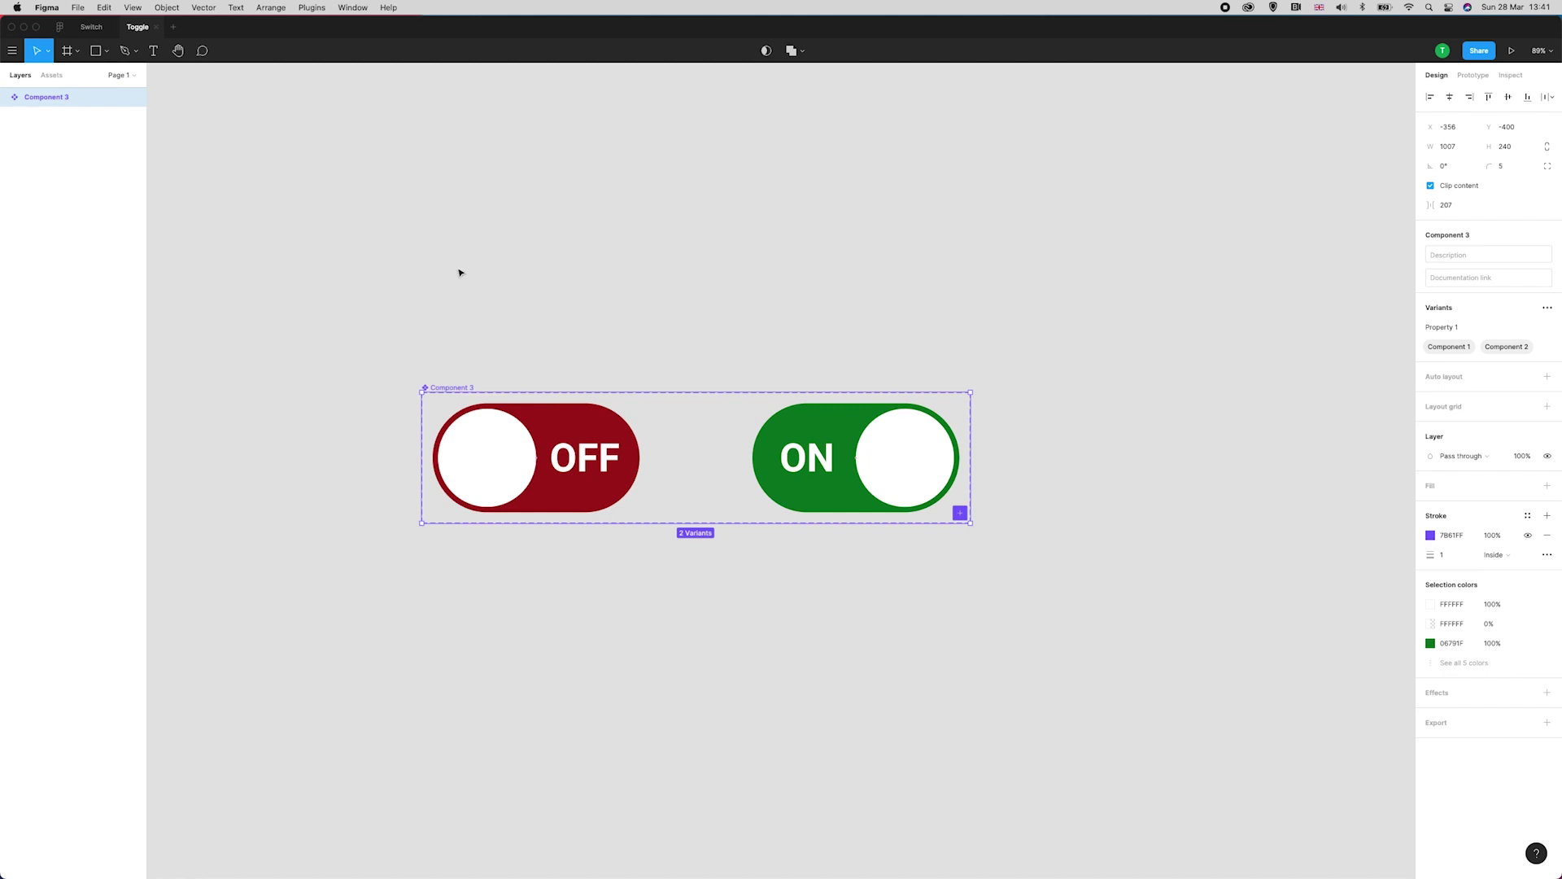
# Rename the two variants OFF and ON.
pyautogui.click(9, 98)
pyautogui.click(59, 116)
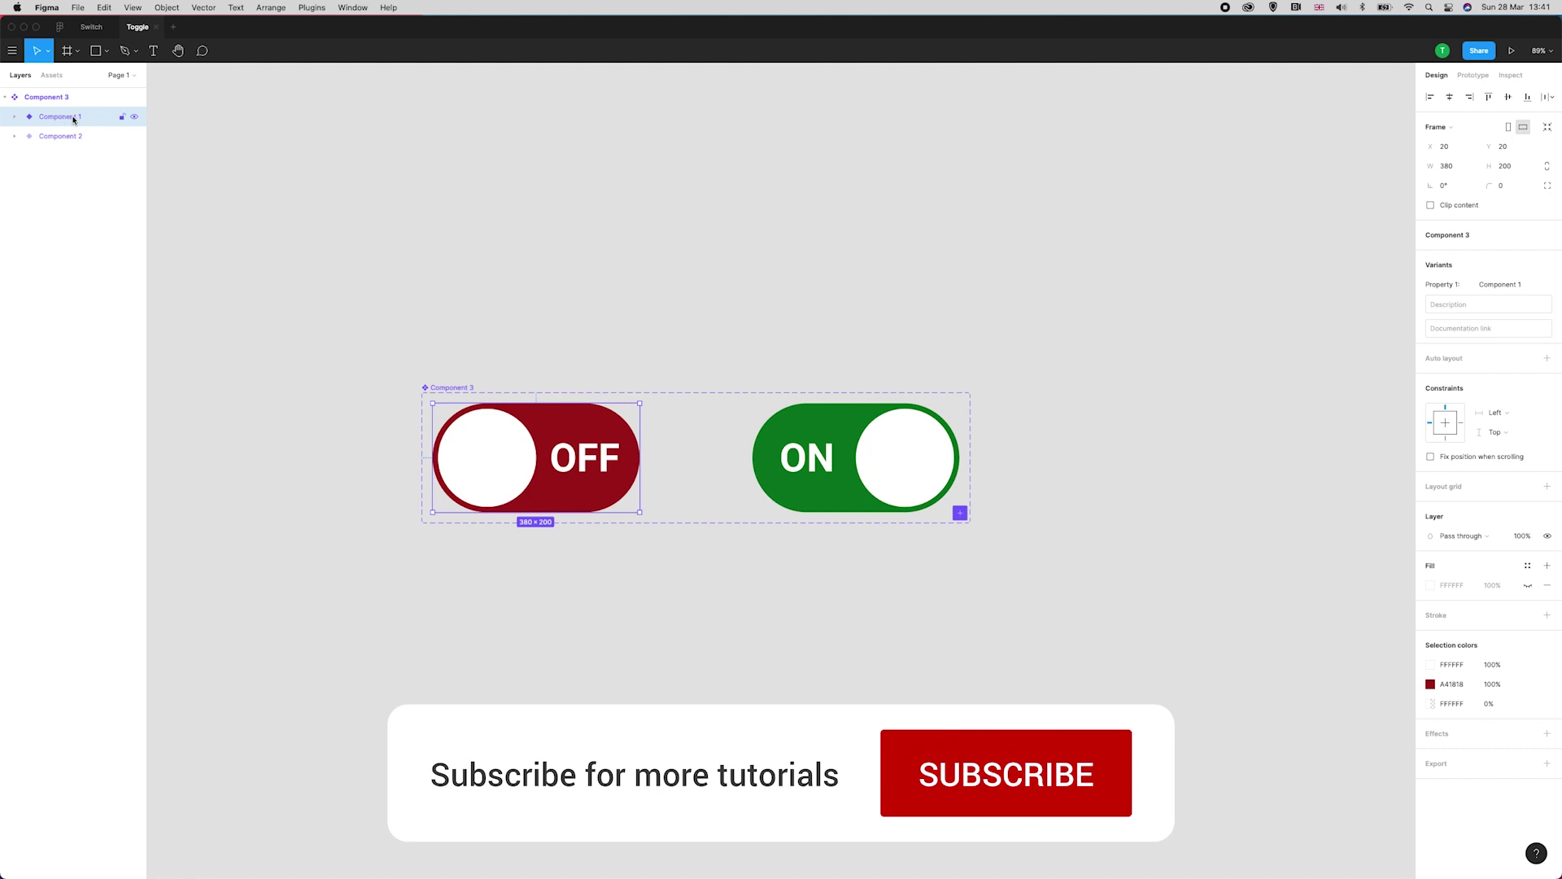
pyautogui.doubleClick(73, 119)
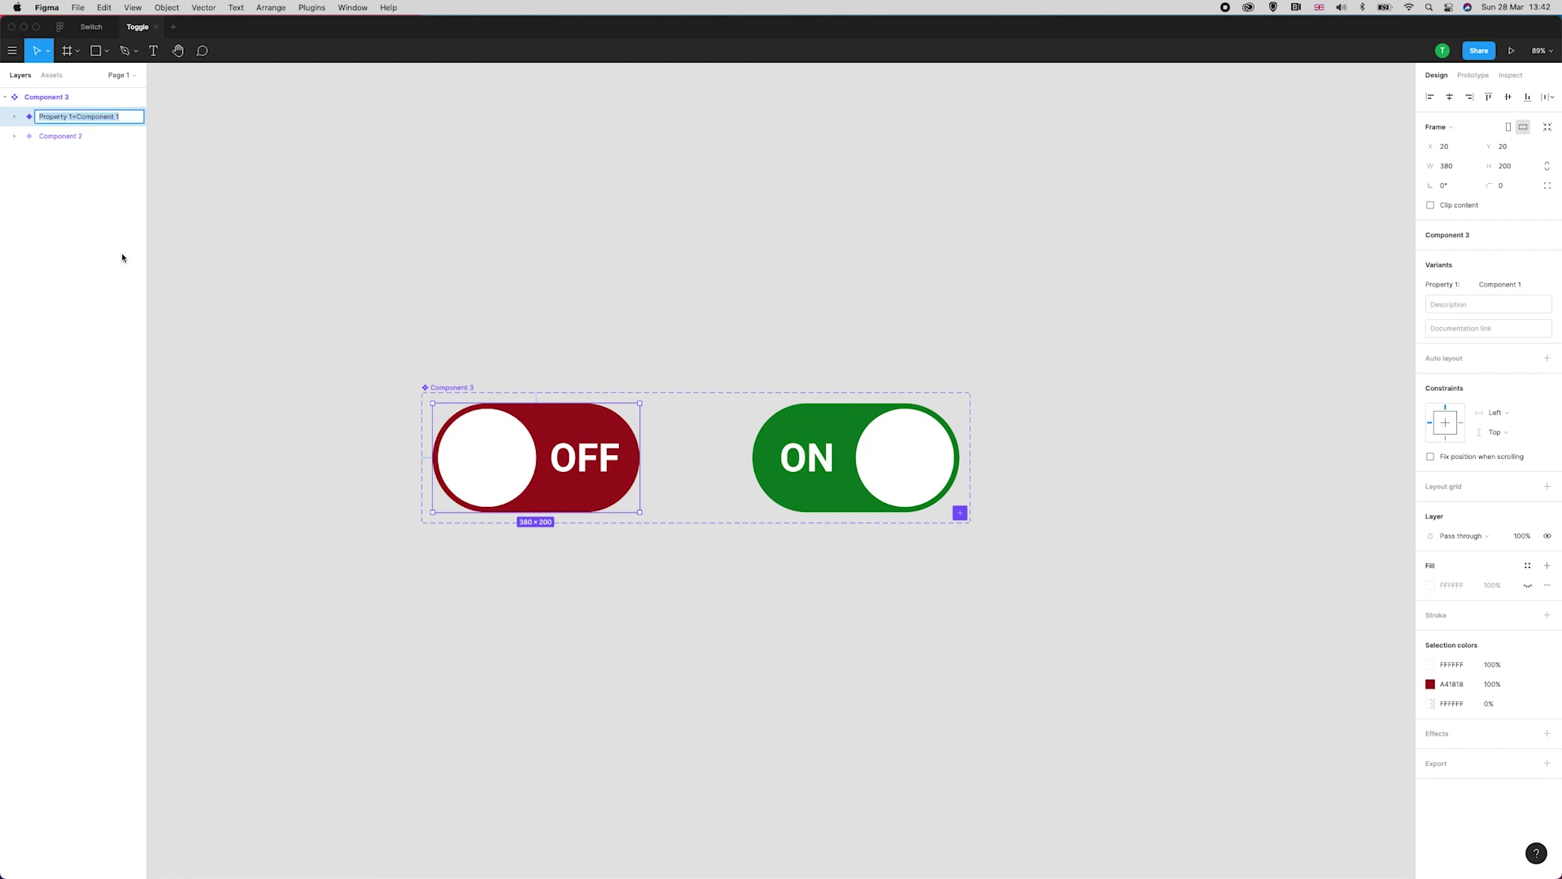
pyautogui.write('OFF')
pyautogui.press('Tab')
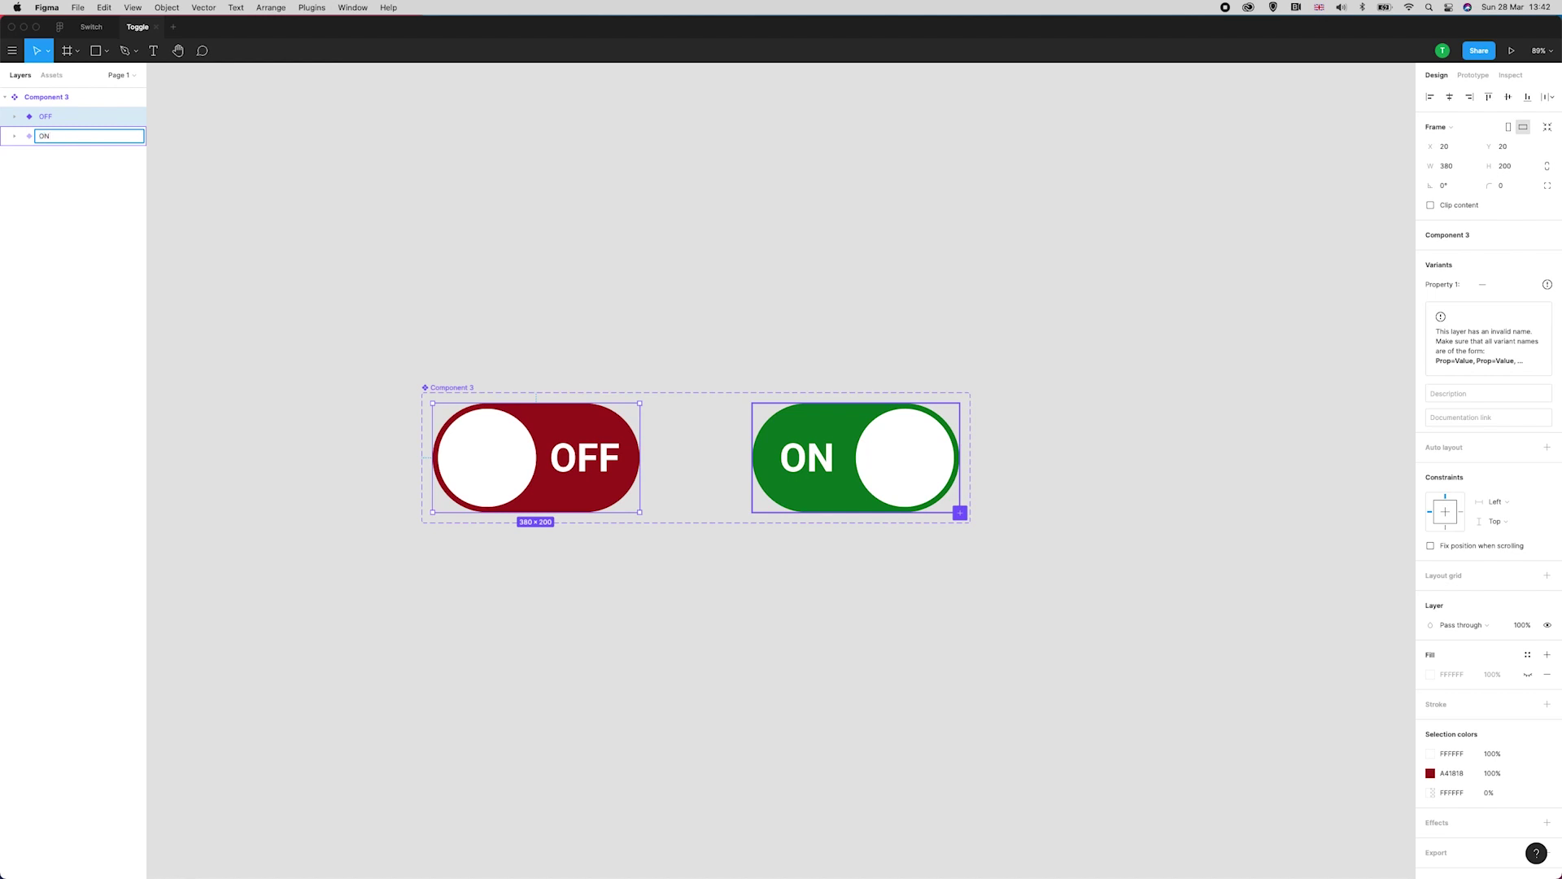
pyautogui.press('Return')
# Rename the variant set to TOGGLE.
pyautogui.click(49, 97)
pyautogui.doubleClick(96, 99)
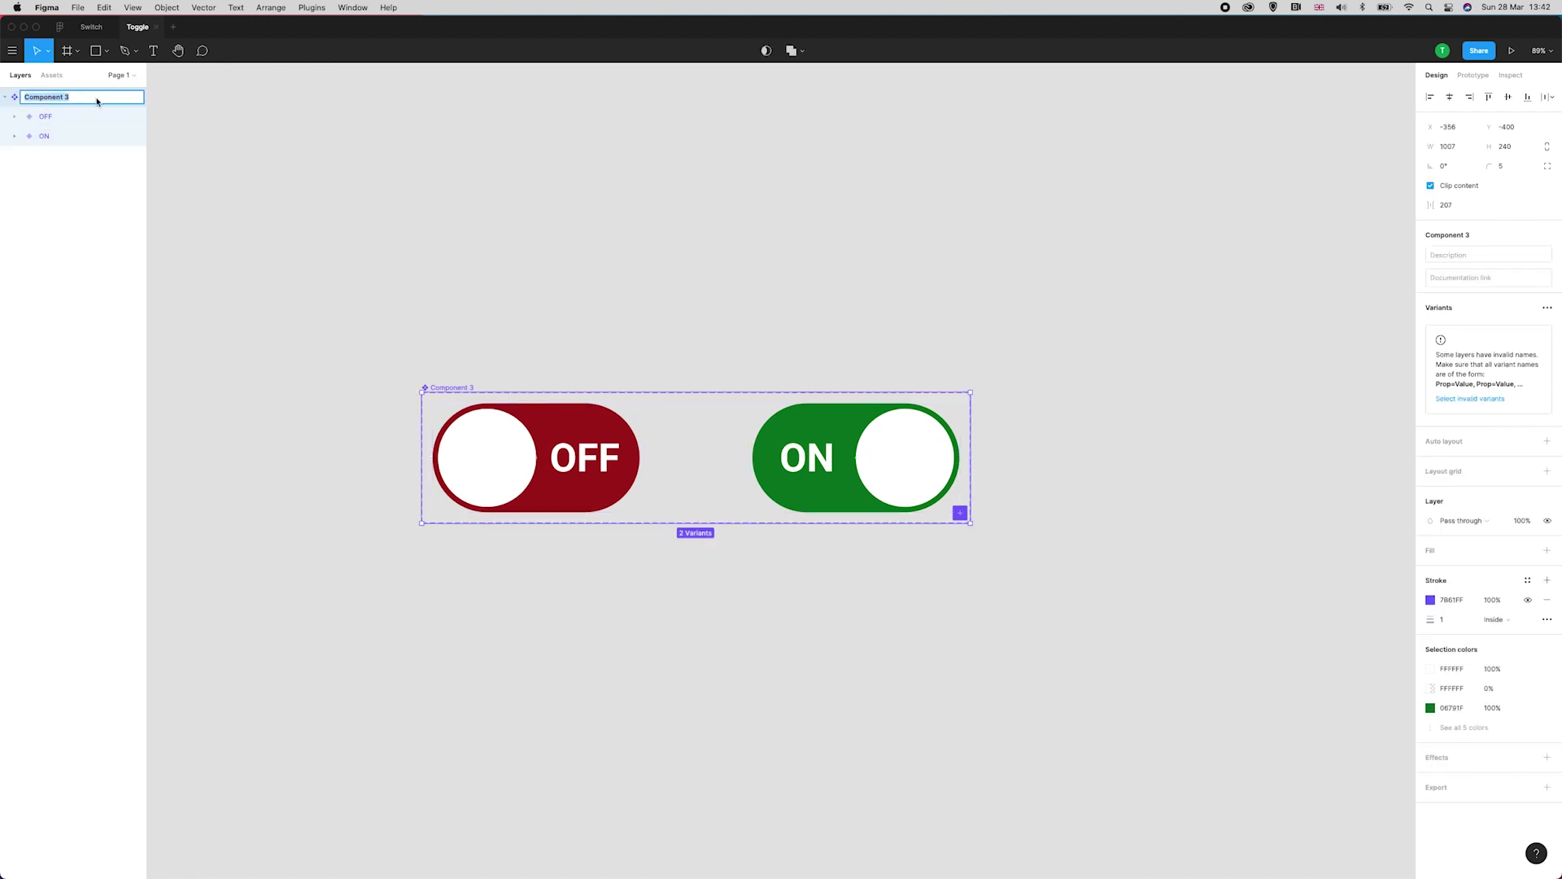
pyautogui.write('TOGGLE')
pyautogui.press('Return')
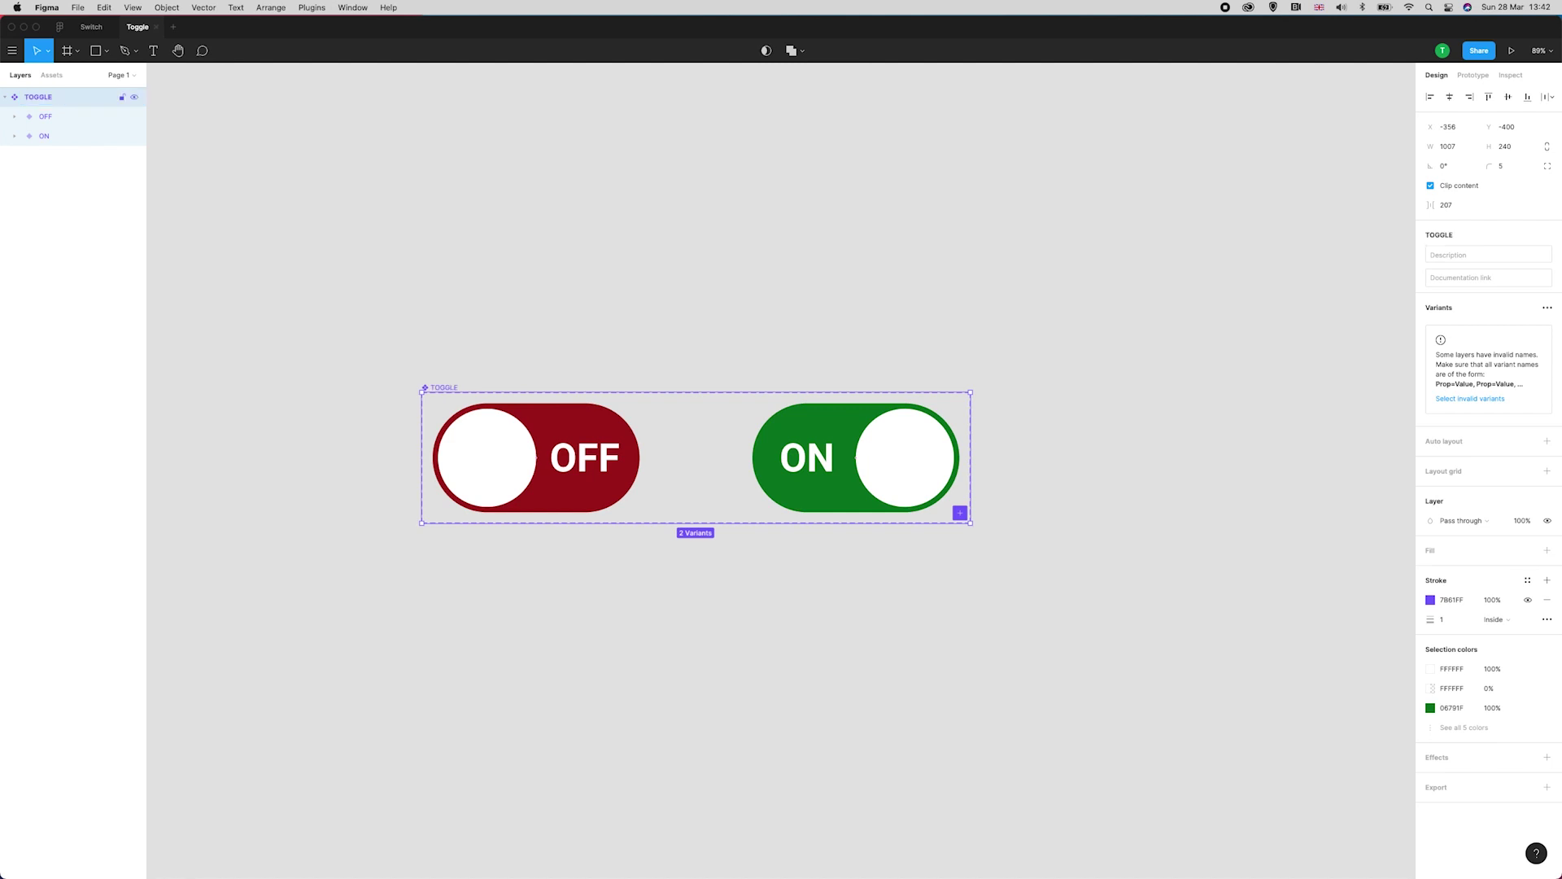
# Add a prototype connection from the OFF variant to the ON variant.
pyautogui.click(845, 433)
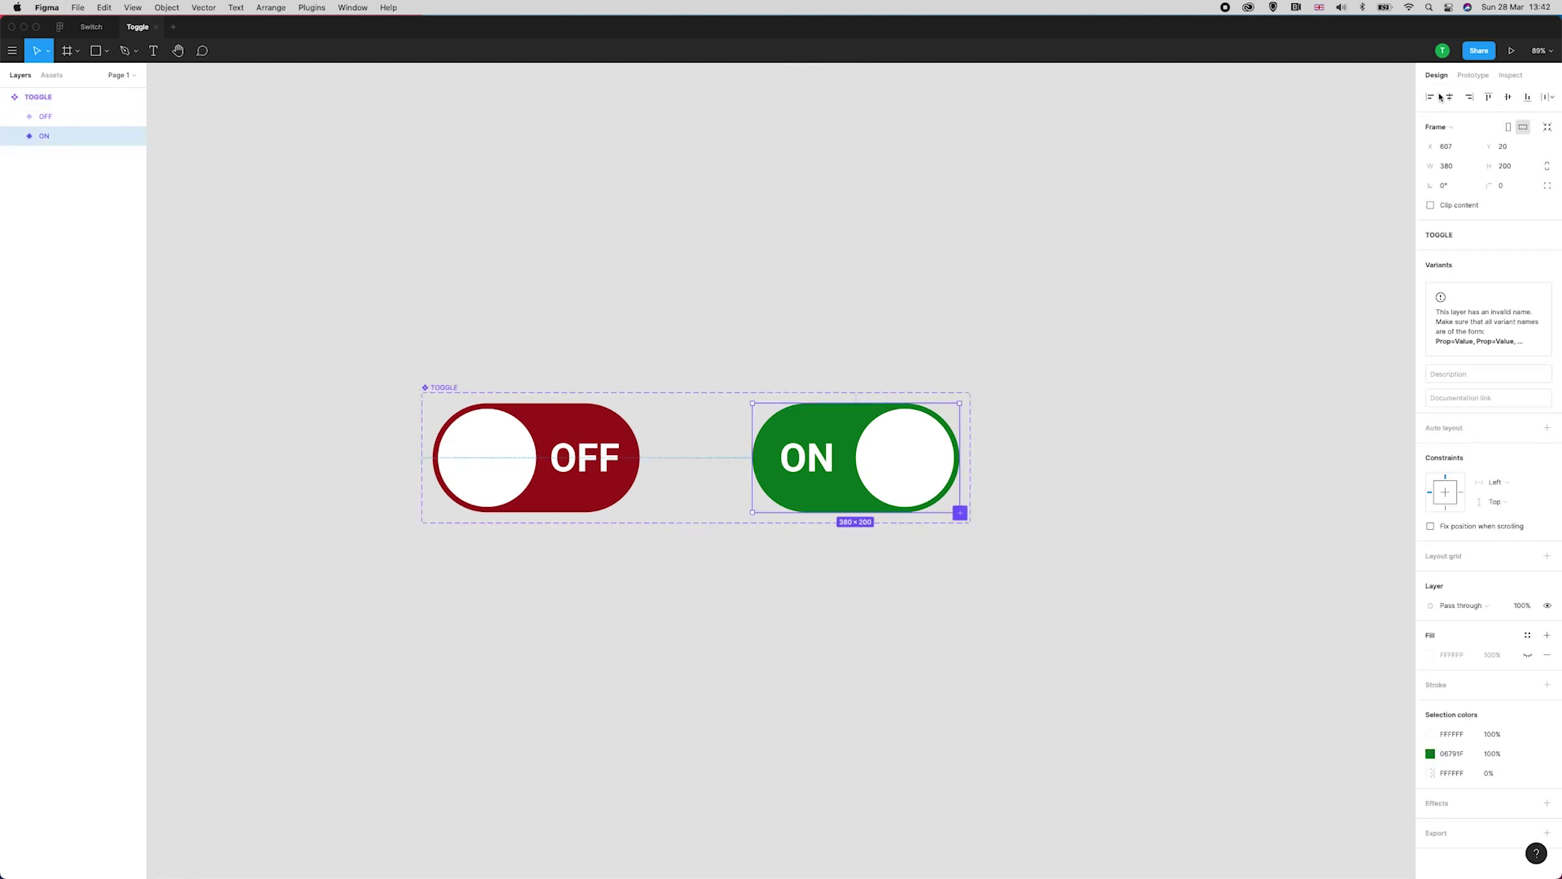
pyautogui.click(606, 439)
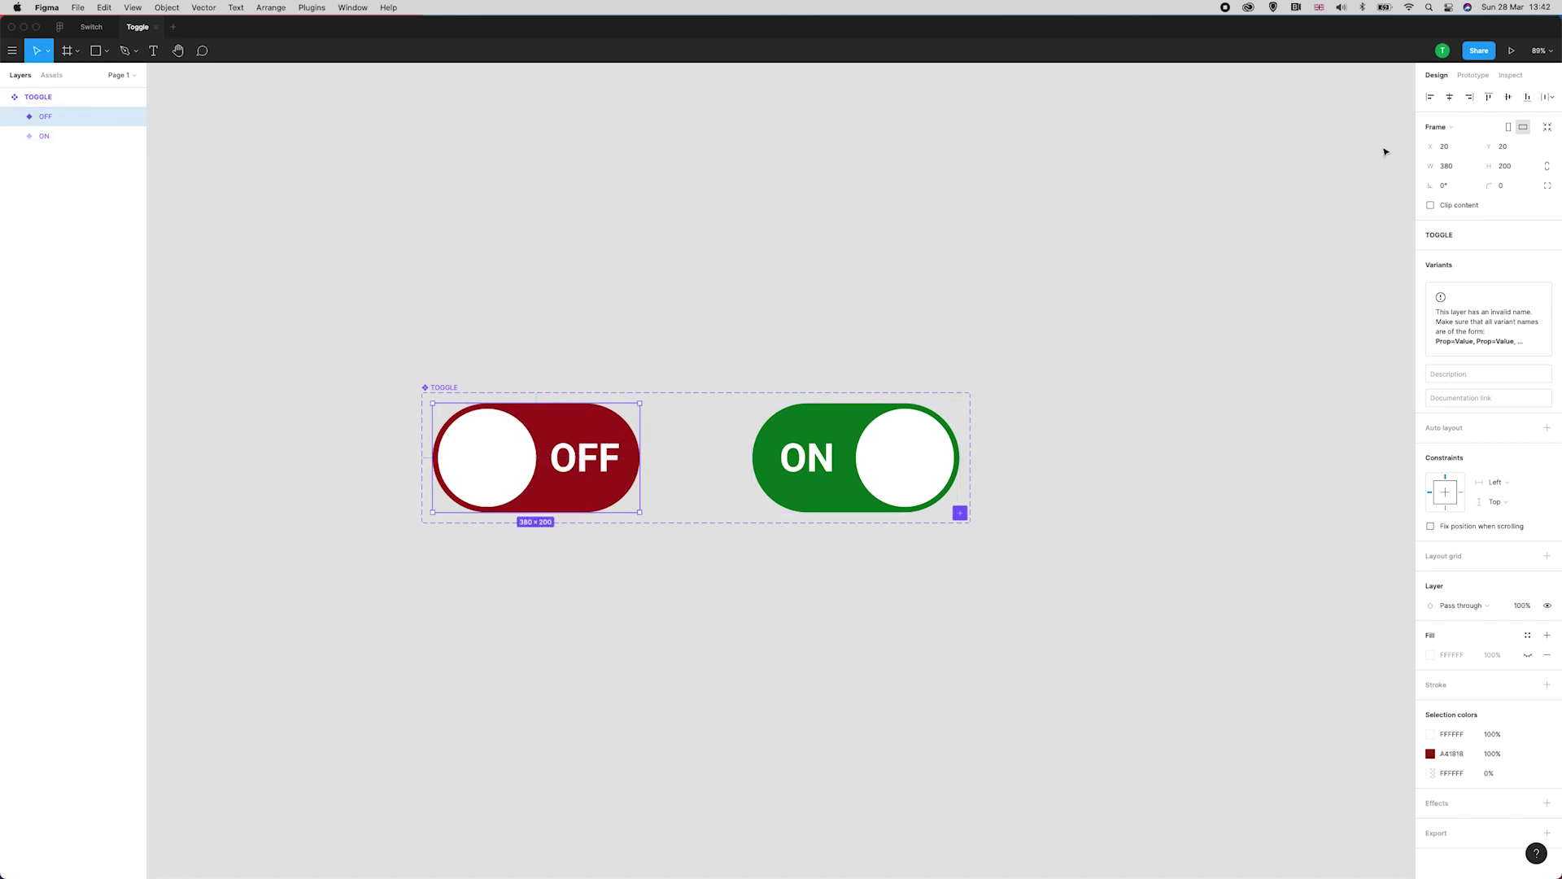
pyautogui.click(1473, 75)
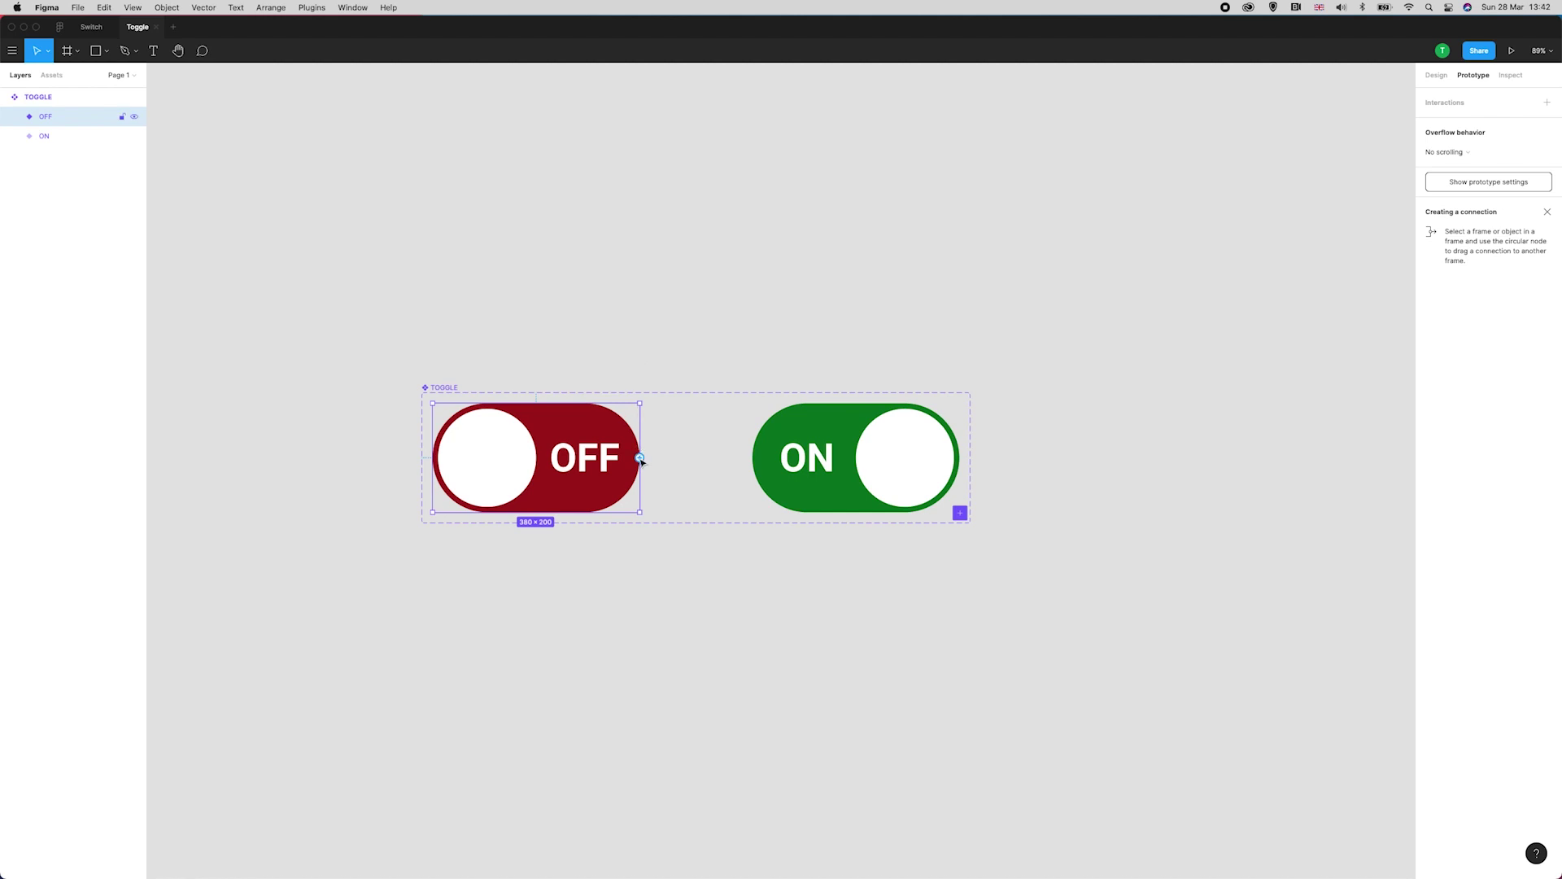
pyautogui.moveTo(640, 458); pyautogui.dragTo(762, 450)
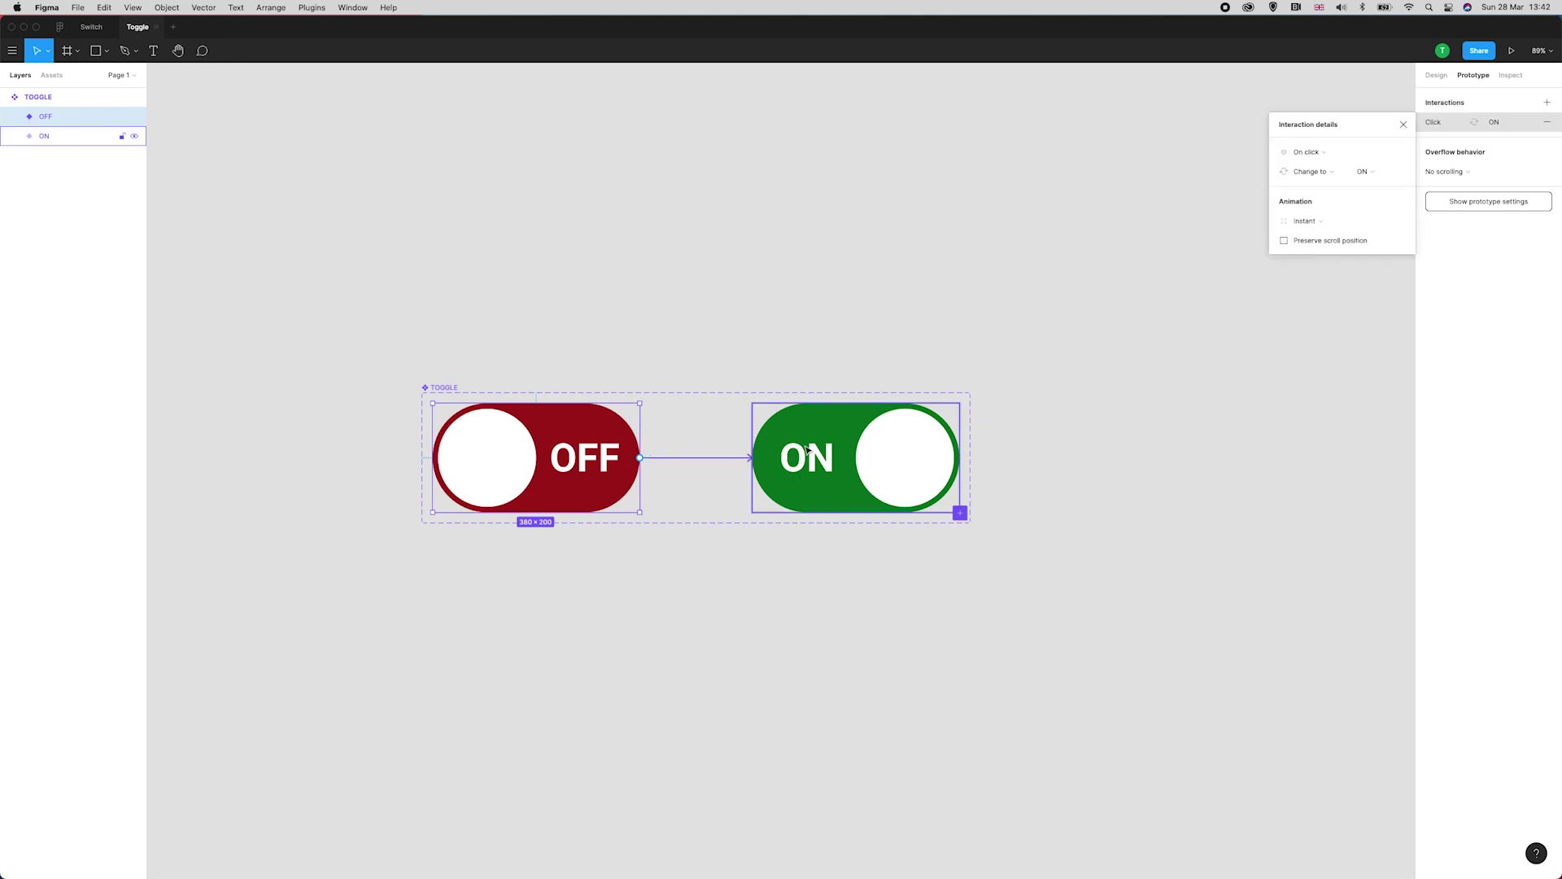
# Set the interaction to Change to ON with Smart animate, Ease in and out, 300ms.
pyautogui.click(1330, 172)
pyautogui.click(1342, 173)
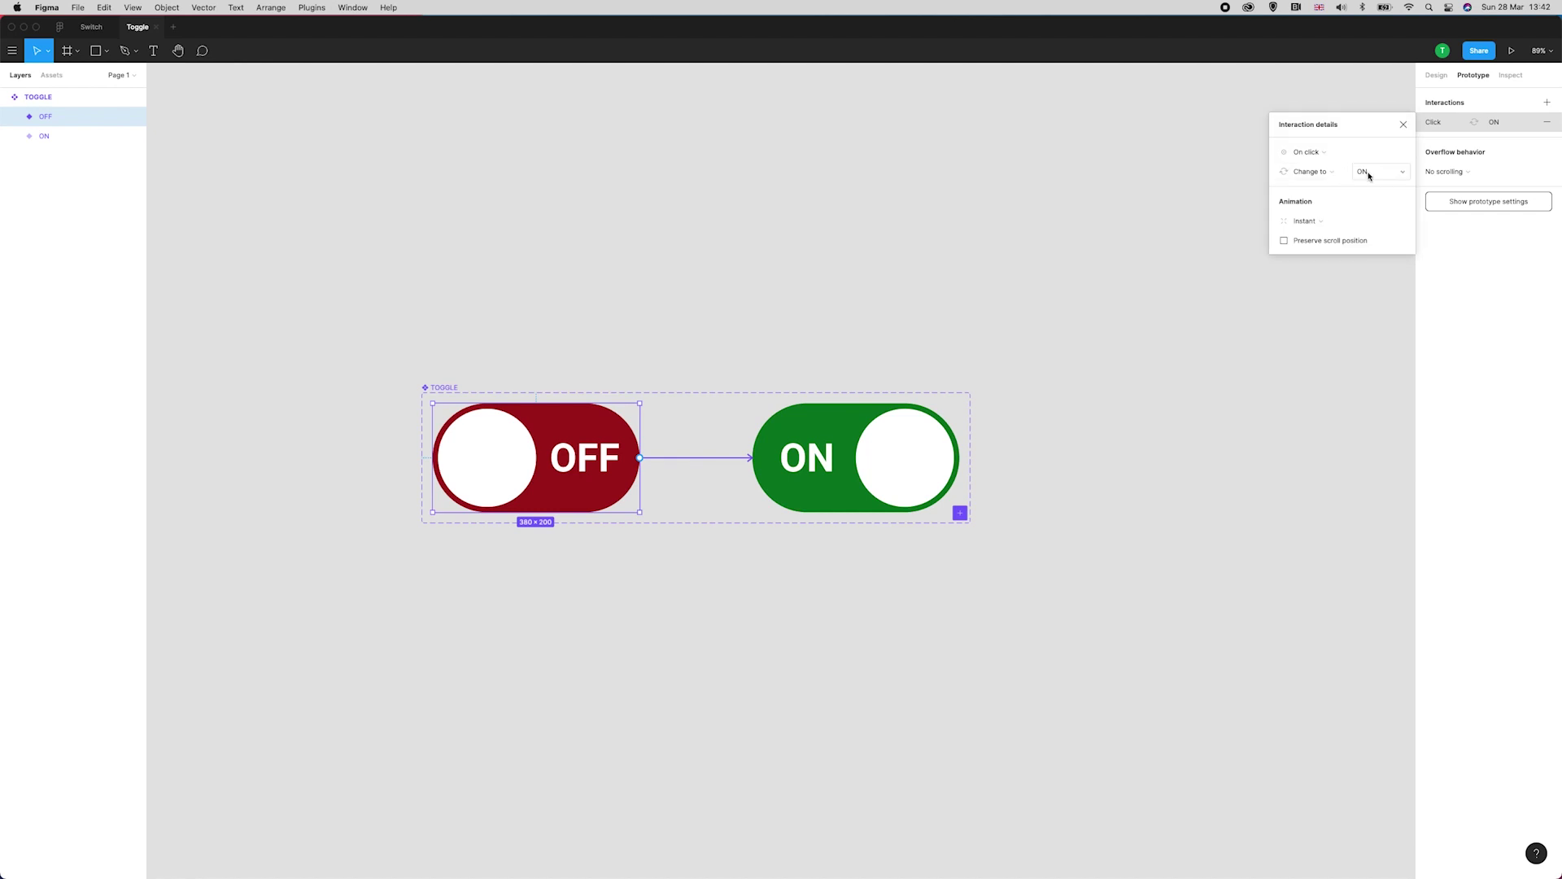
pyautogui.click(1330, 217)
pyautogui.click(1327, 248)
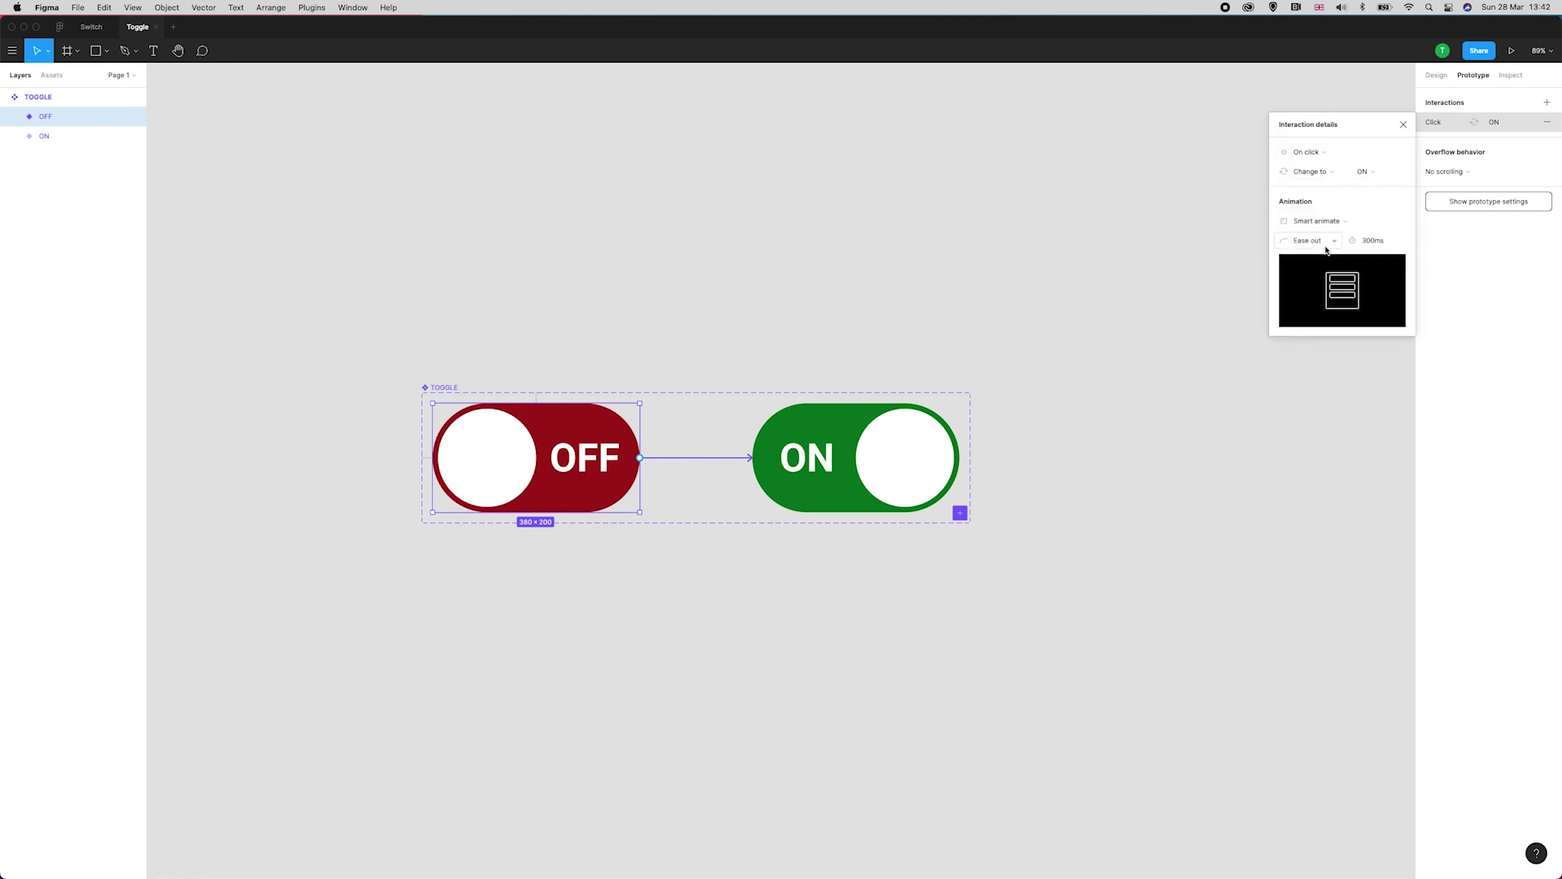
pyautogui.click(1331, 240)
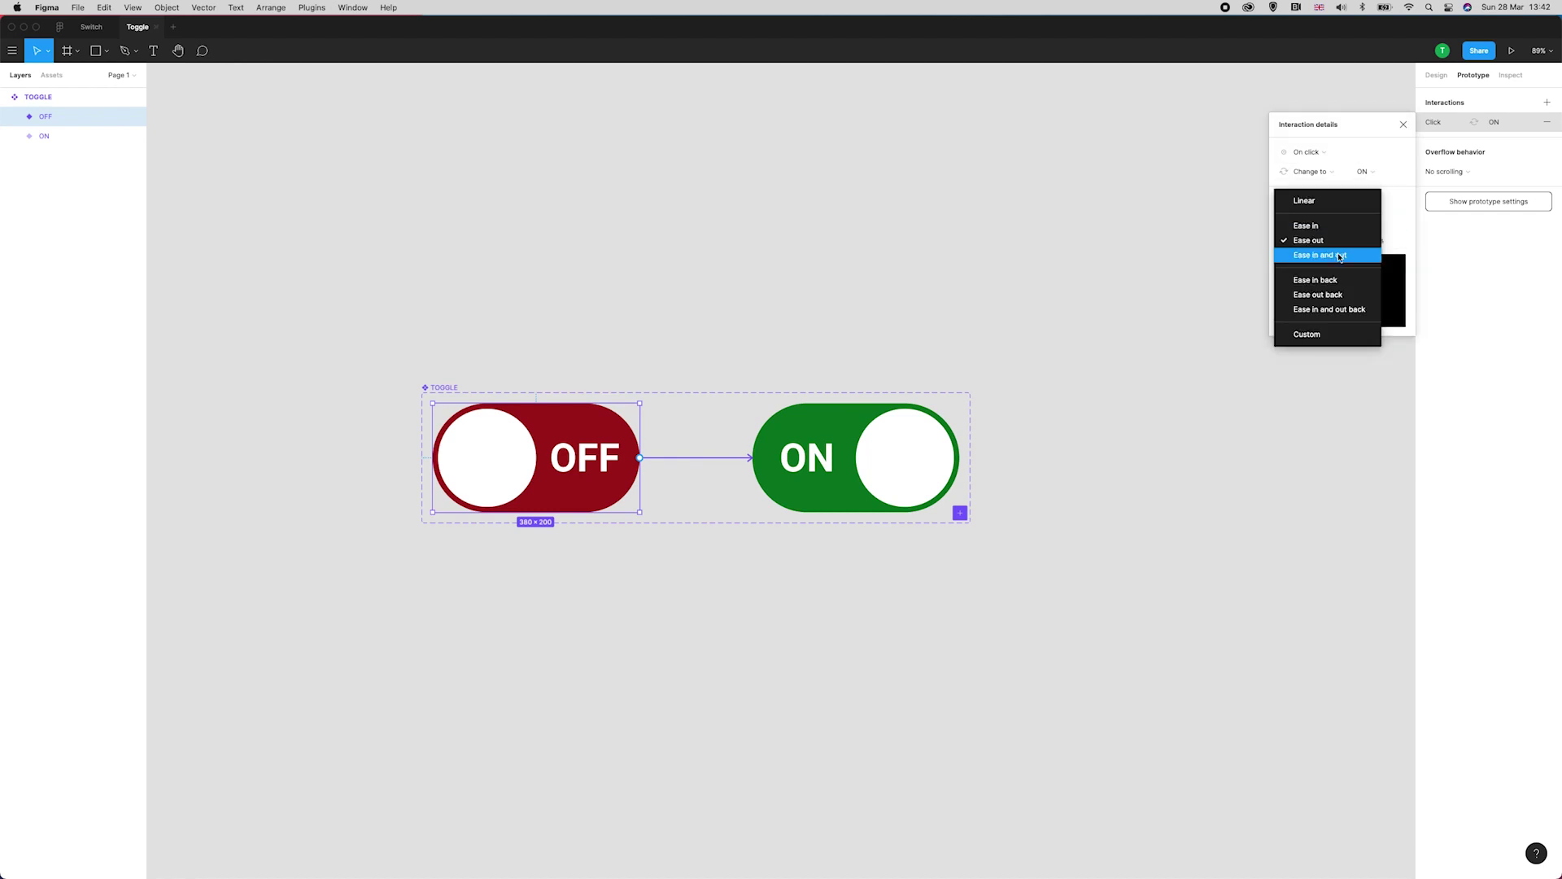
pyautogui.click(1334, 252)
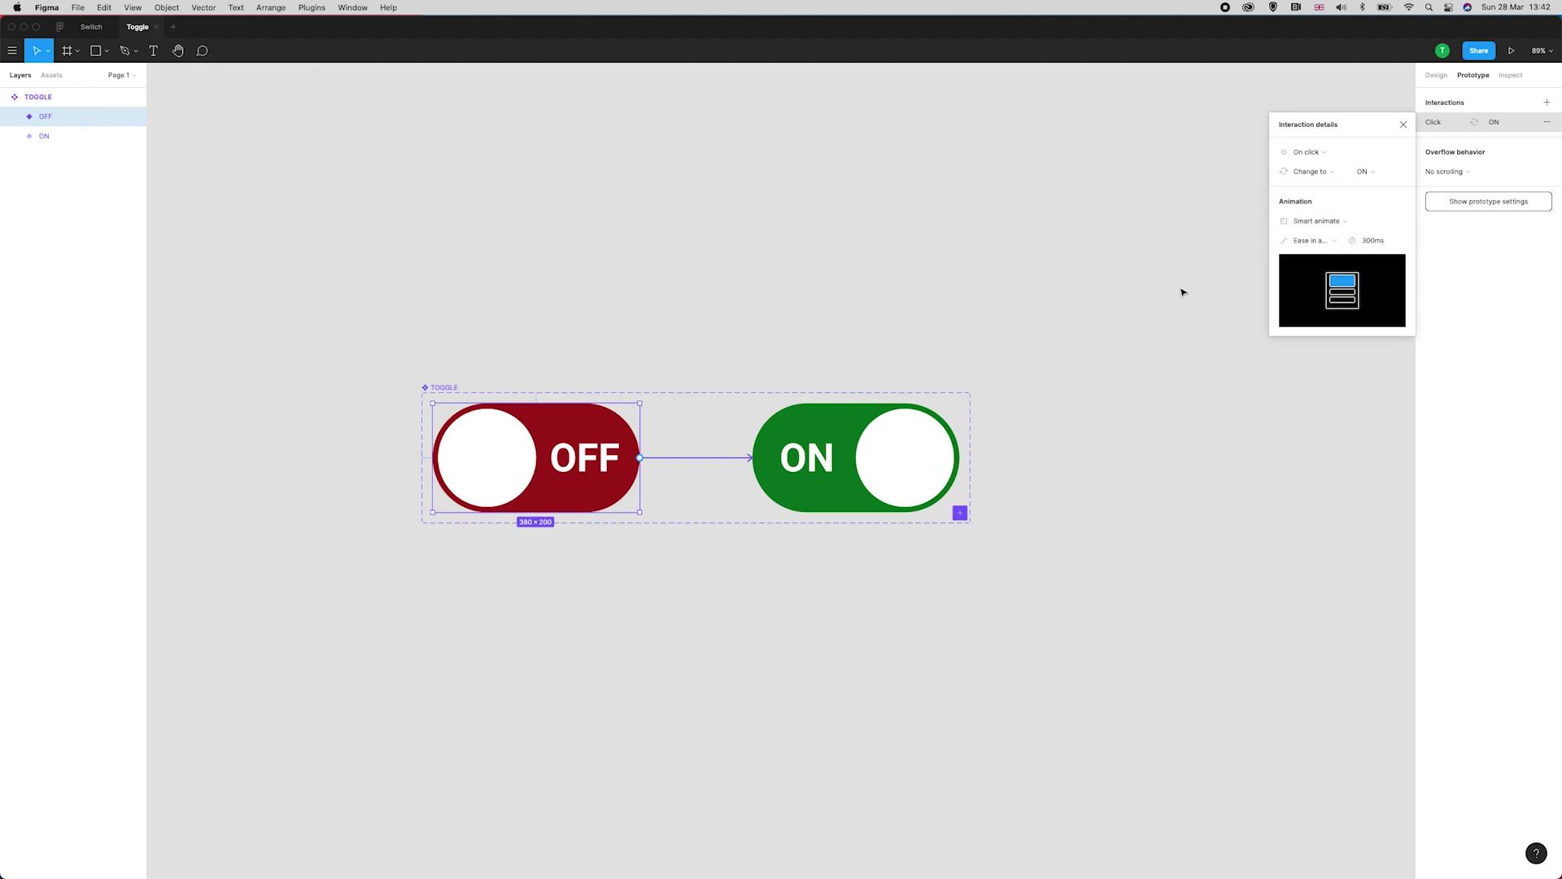
pyautogui.click(1294, 172)
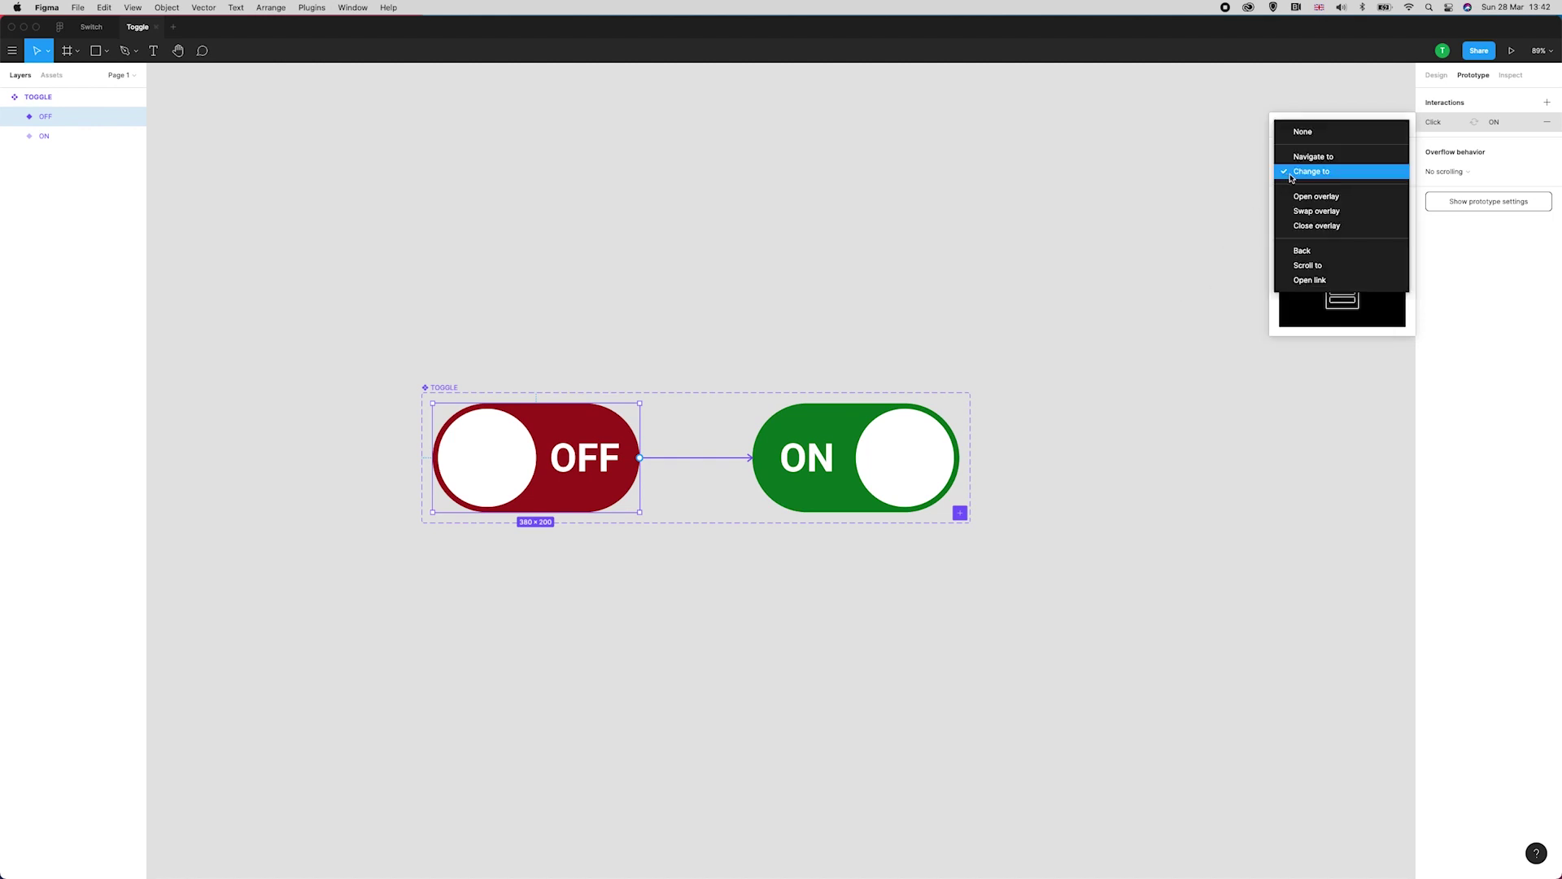
pyautogui.click(1226, 184)
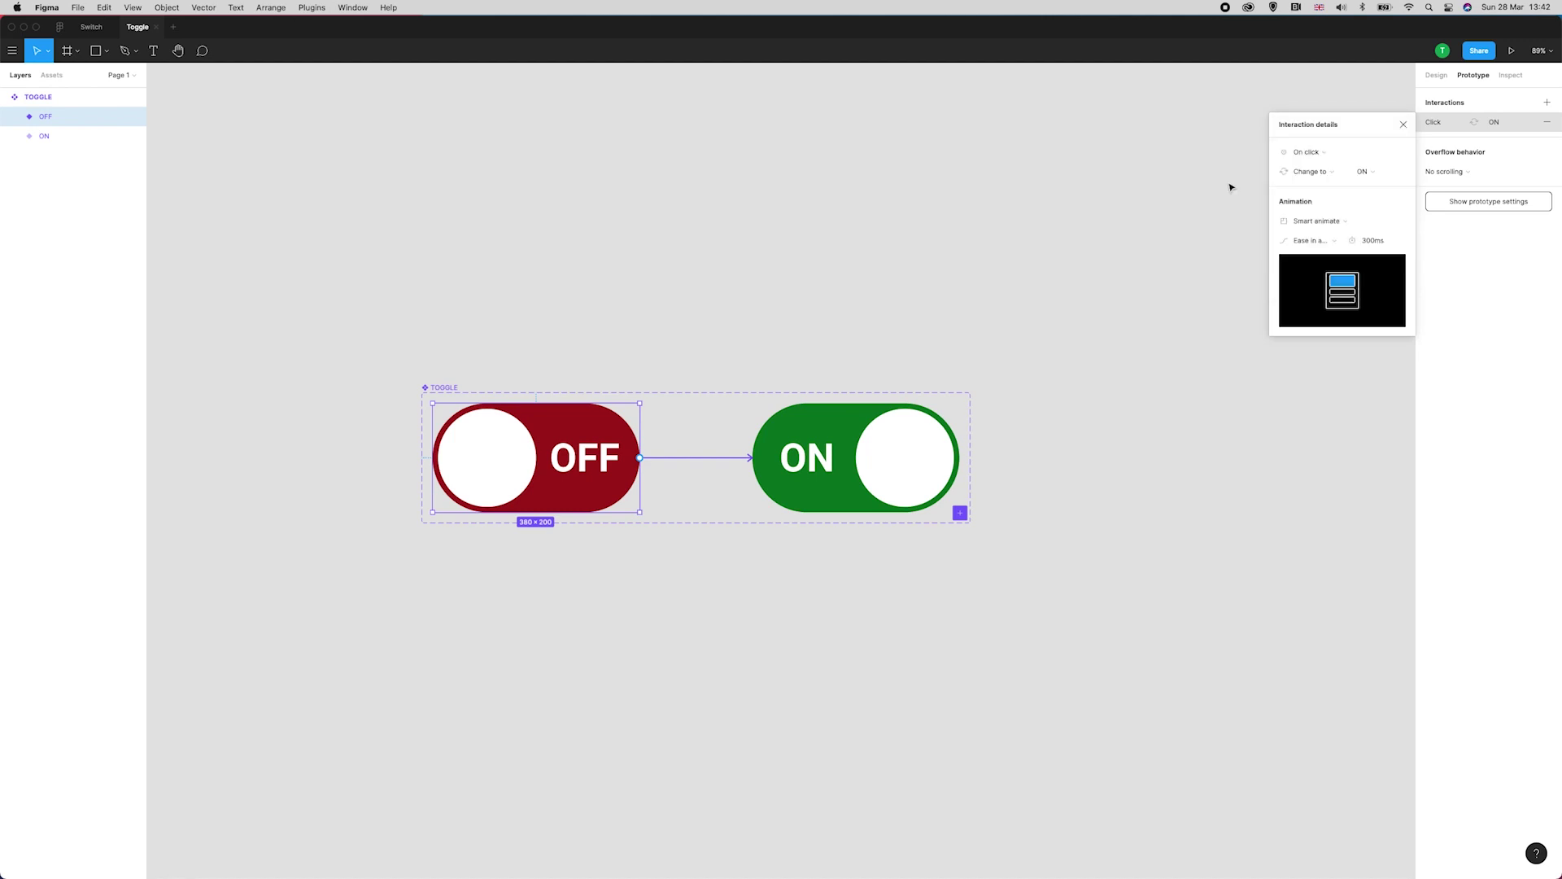
pyautogui.click(1403, 124)
pyautogui.click(1465, 207)
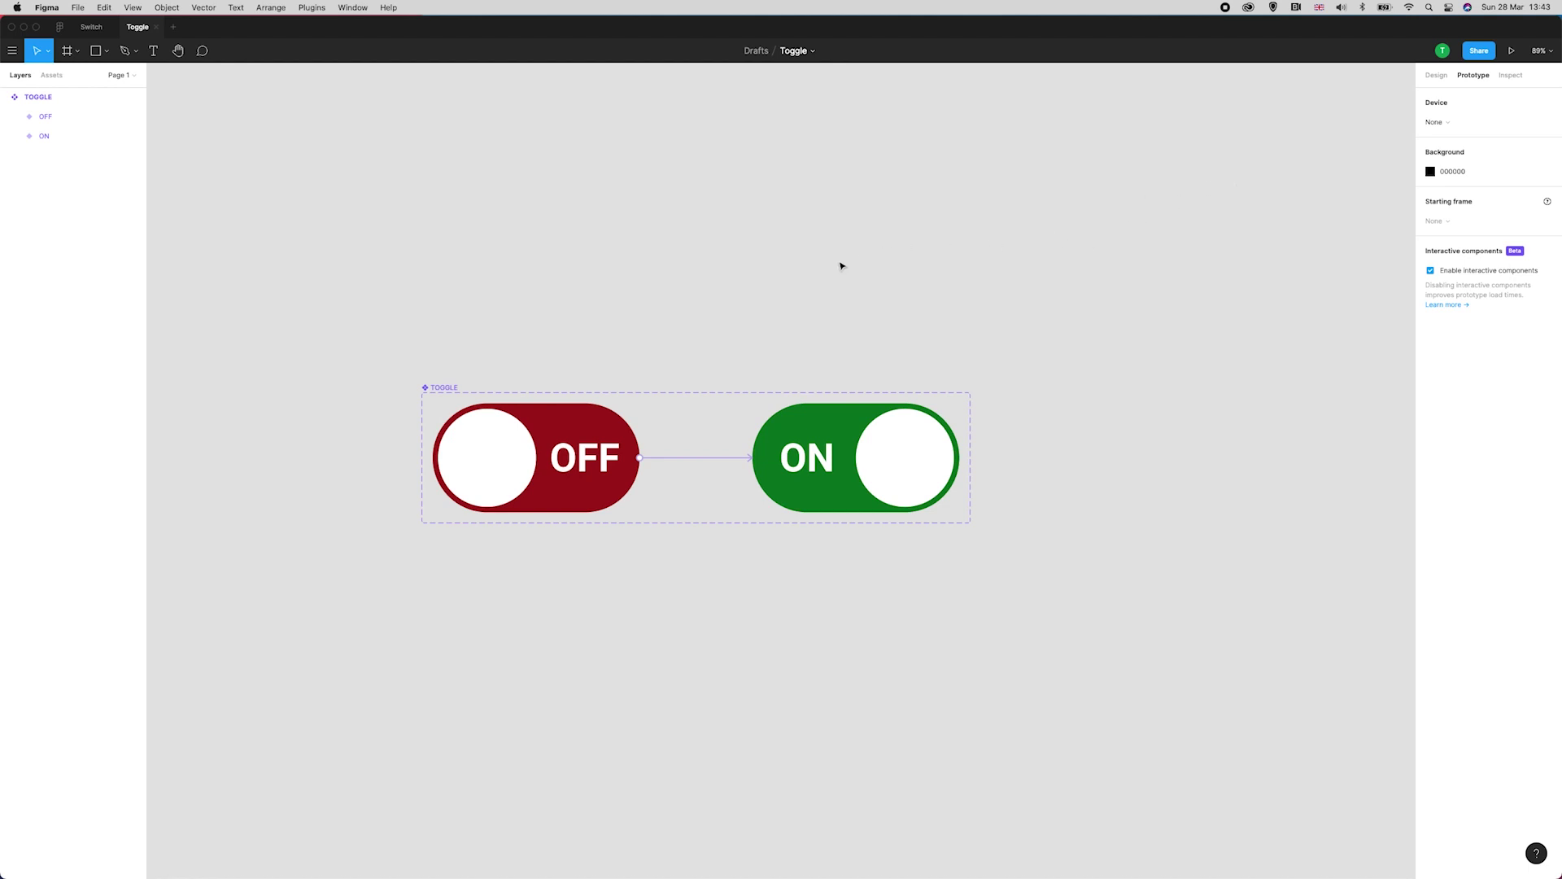
# Connect the ON variant's click interaction back to the OFF variant with smart animate.
pyautogui.click(933, 472)
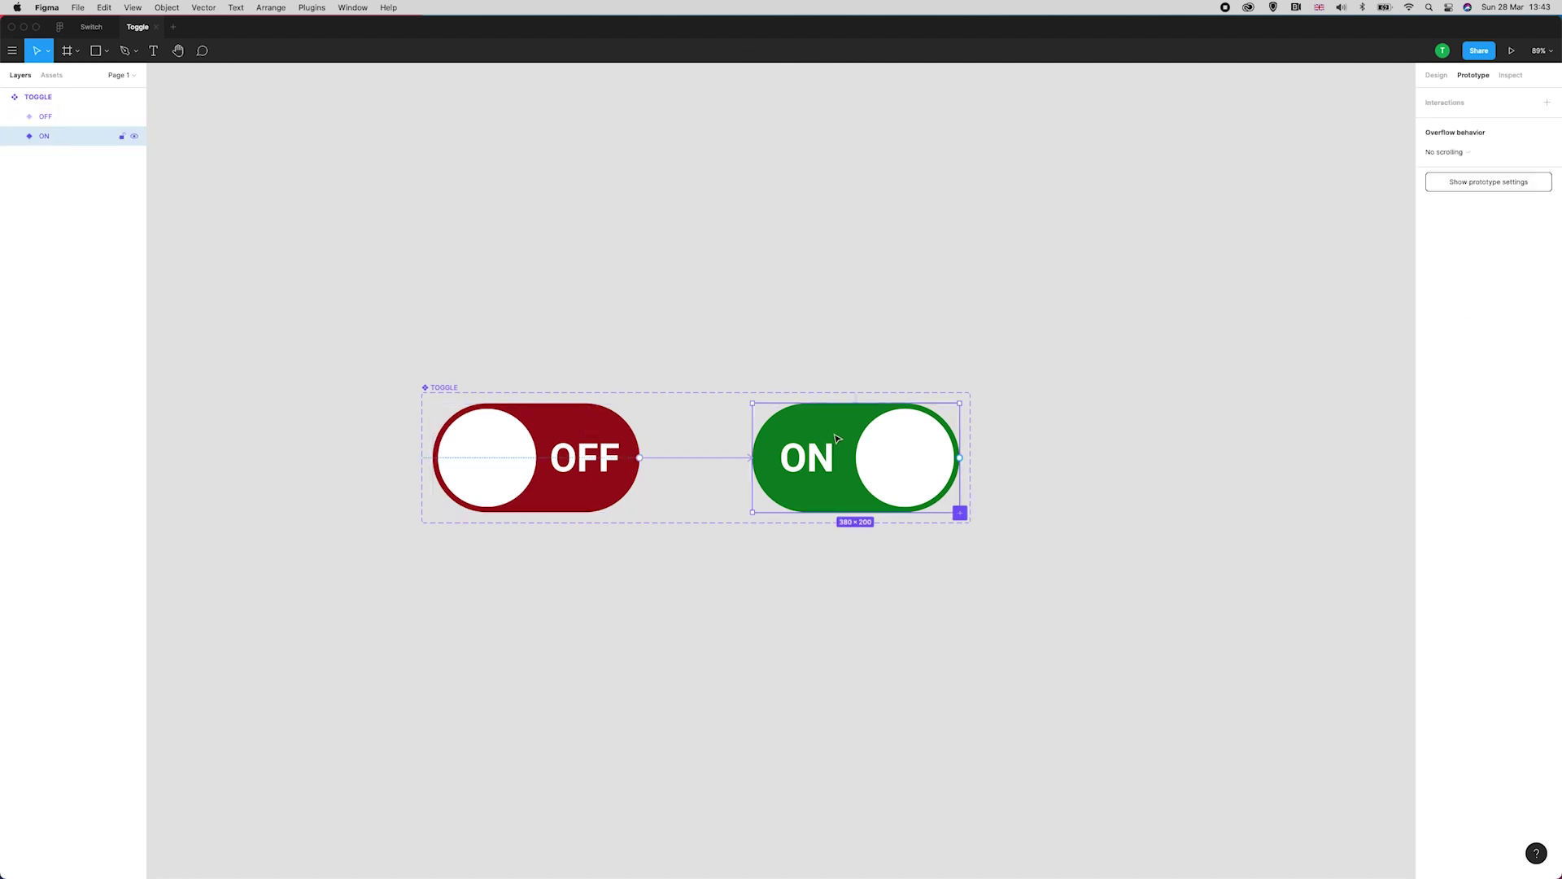
pyautogui.moveTo(961, 459); pyautogui.dragTo(569, 447)
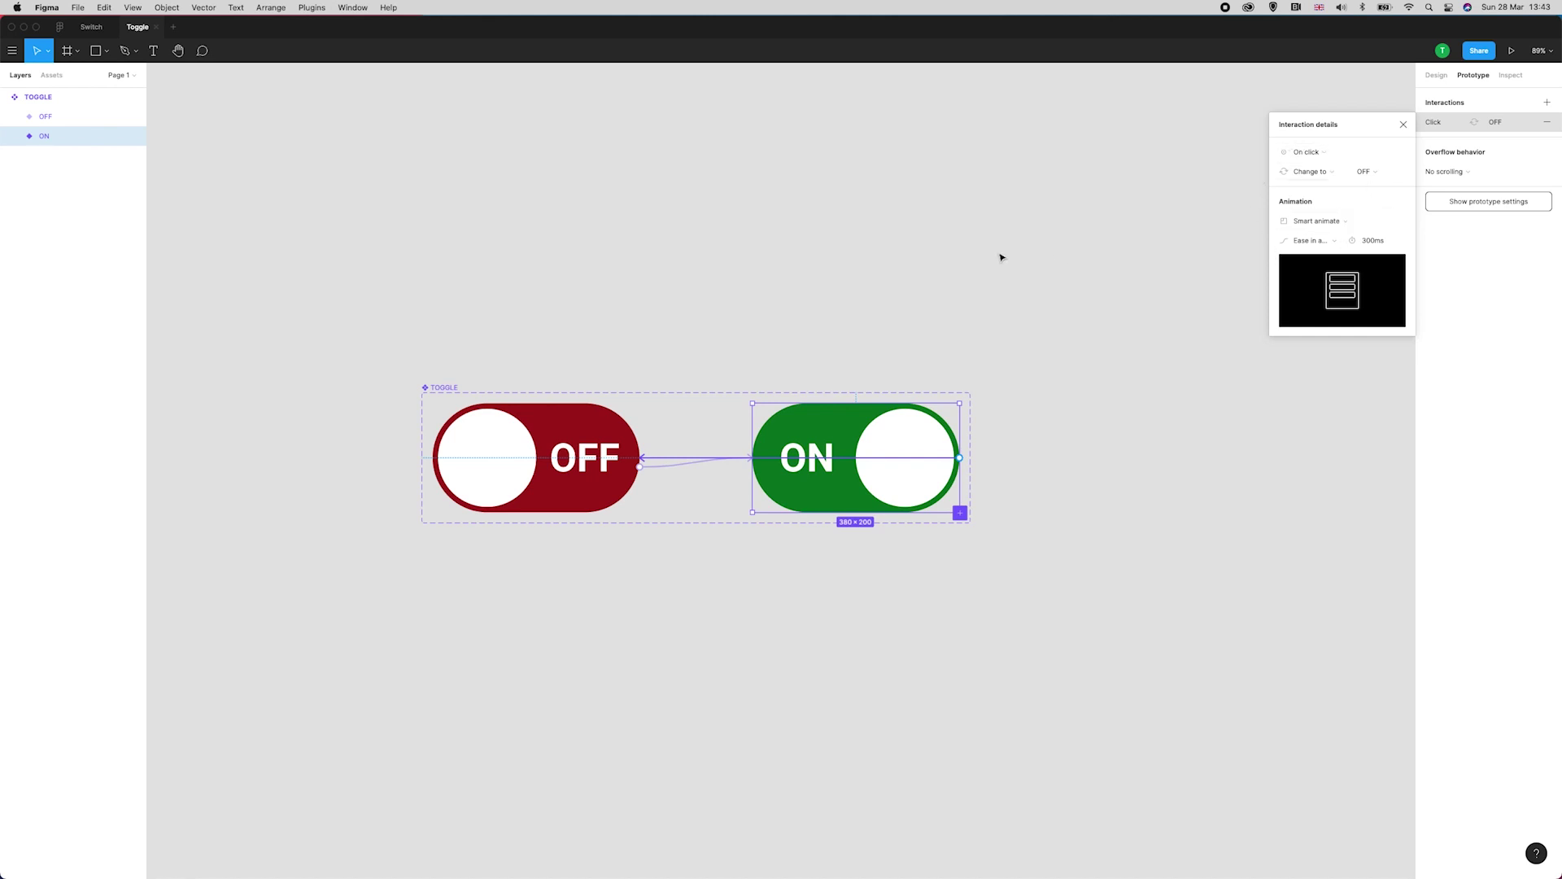
pyautogui.click(646, 310)
# Recentre the toggles and select the TOGGLE variant set with its layers collapsed.
pyautogui.scroll(-5, 660, 209)
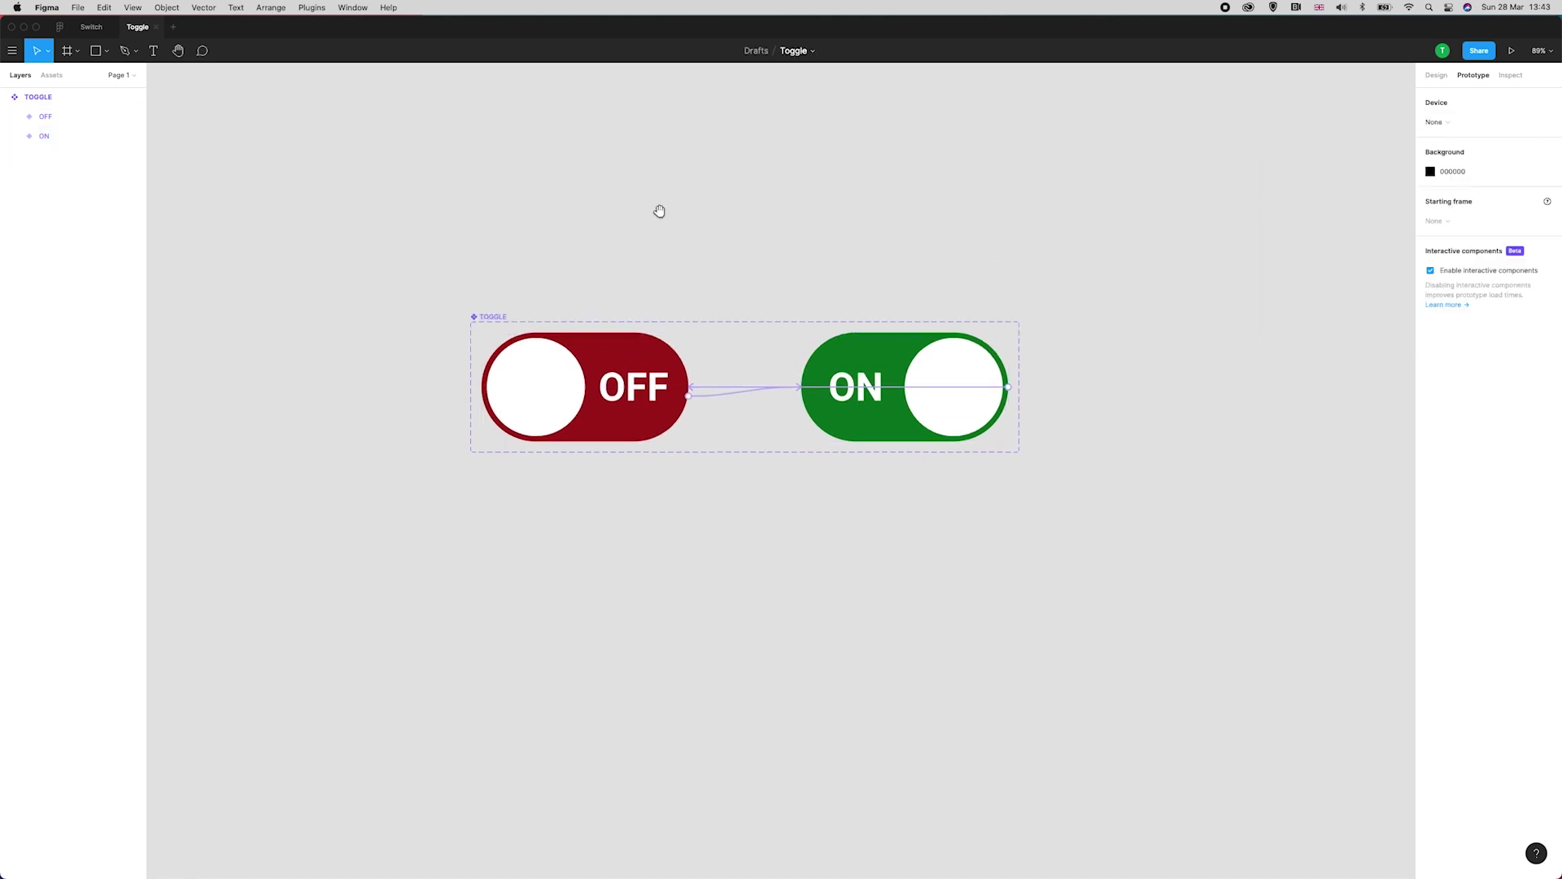
pyautogui.moveTo(669, 194); pyautogui.dragTo(711, 198)
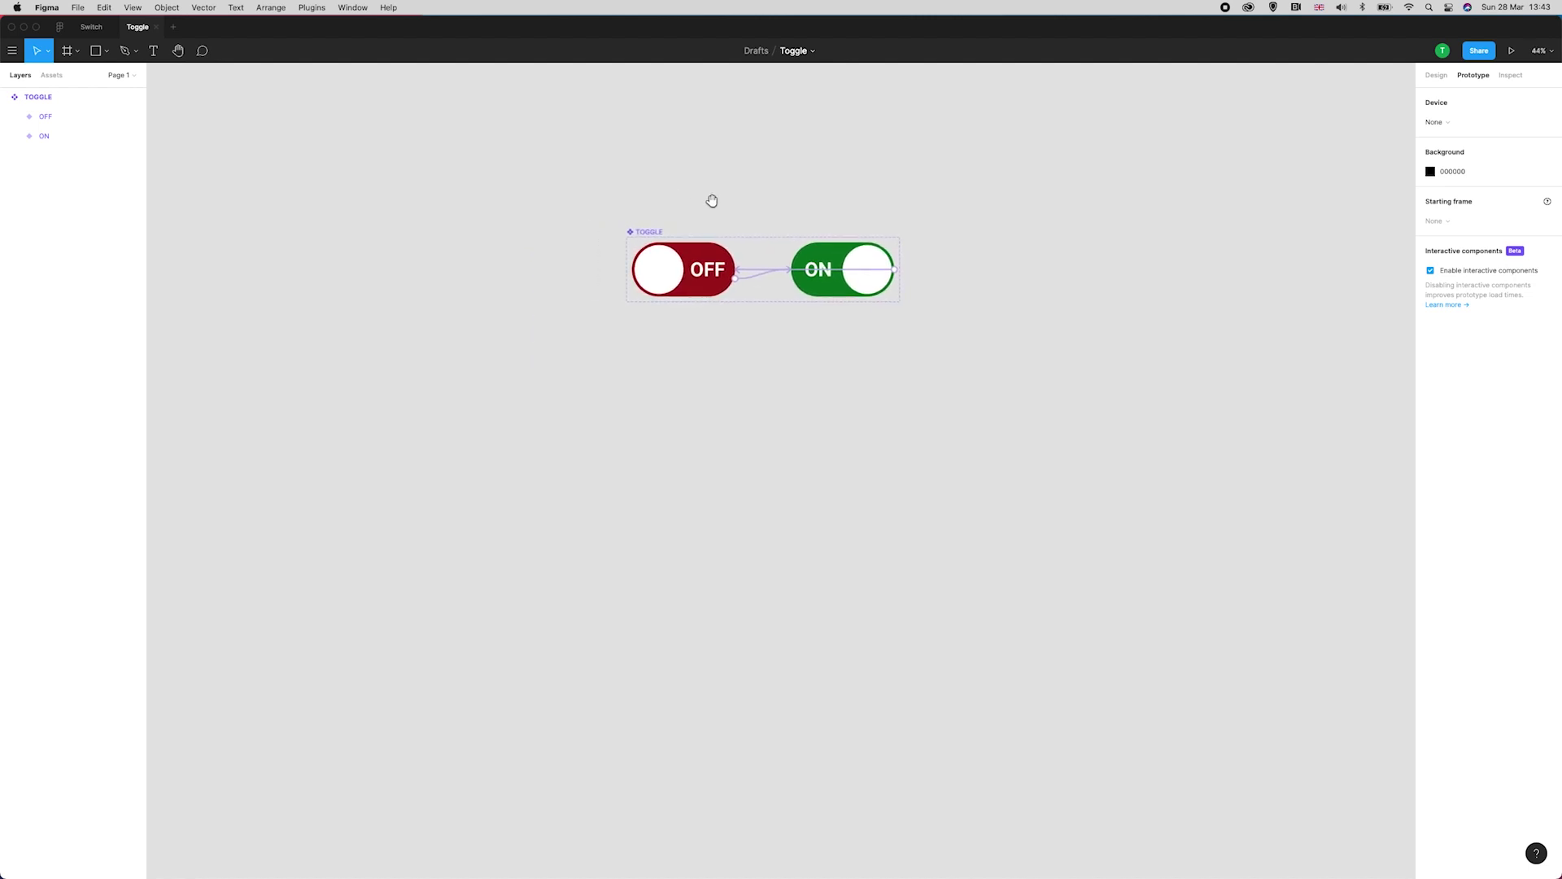
pyautogui.click(15, 99)
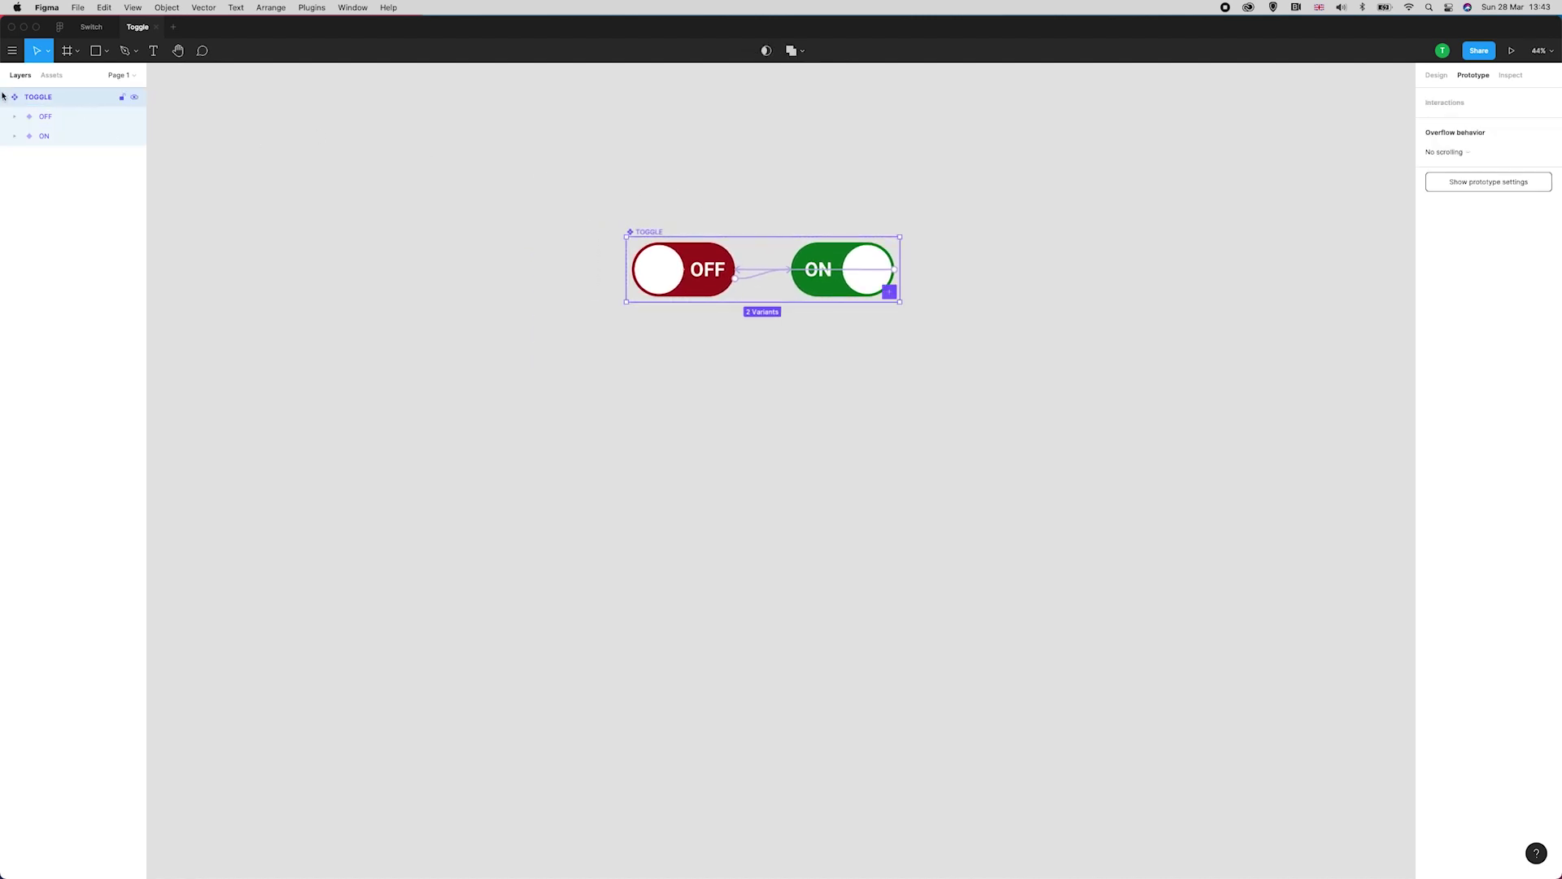
pyautogui.click(7, 98)
pyautogui.moveTo(771, 150); pyautogui.dragTo(747, 195)
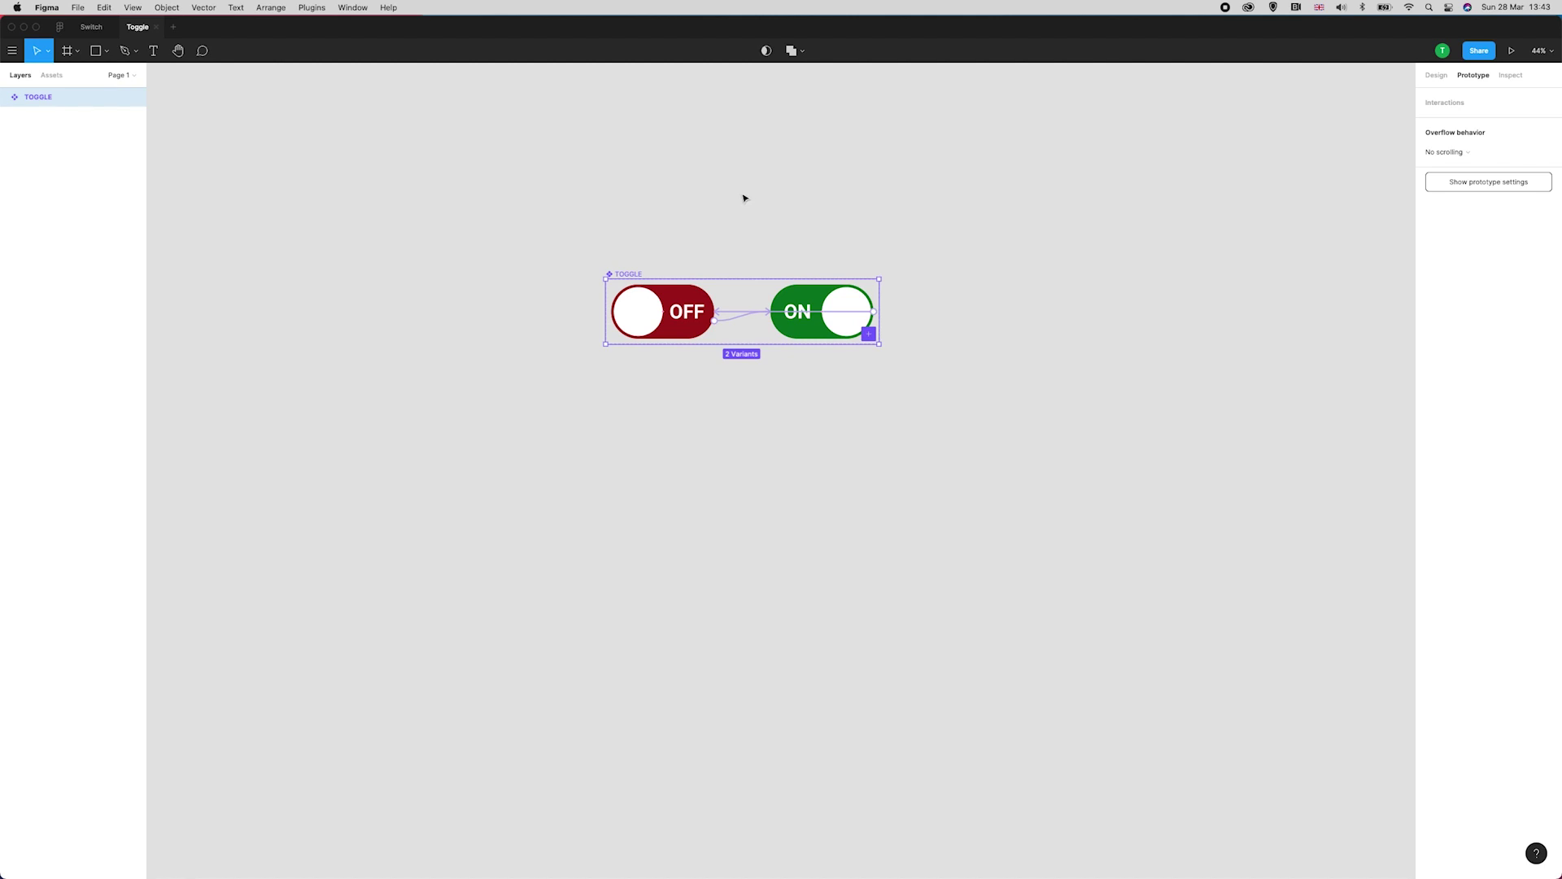
# Draw a new frame, Frame 1, on the canvas and nudge it slightly left.
pyautogui.click(1512, 52)
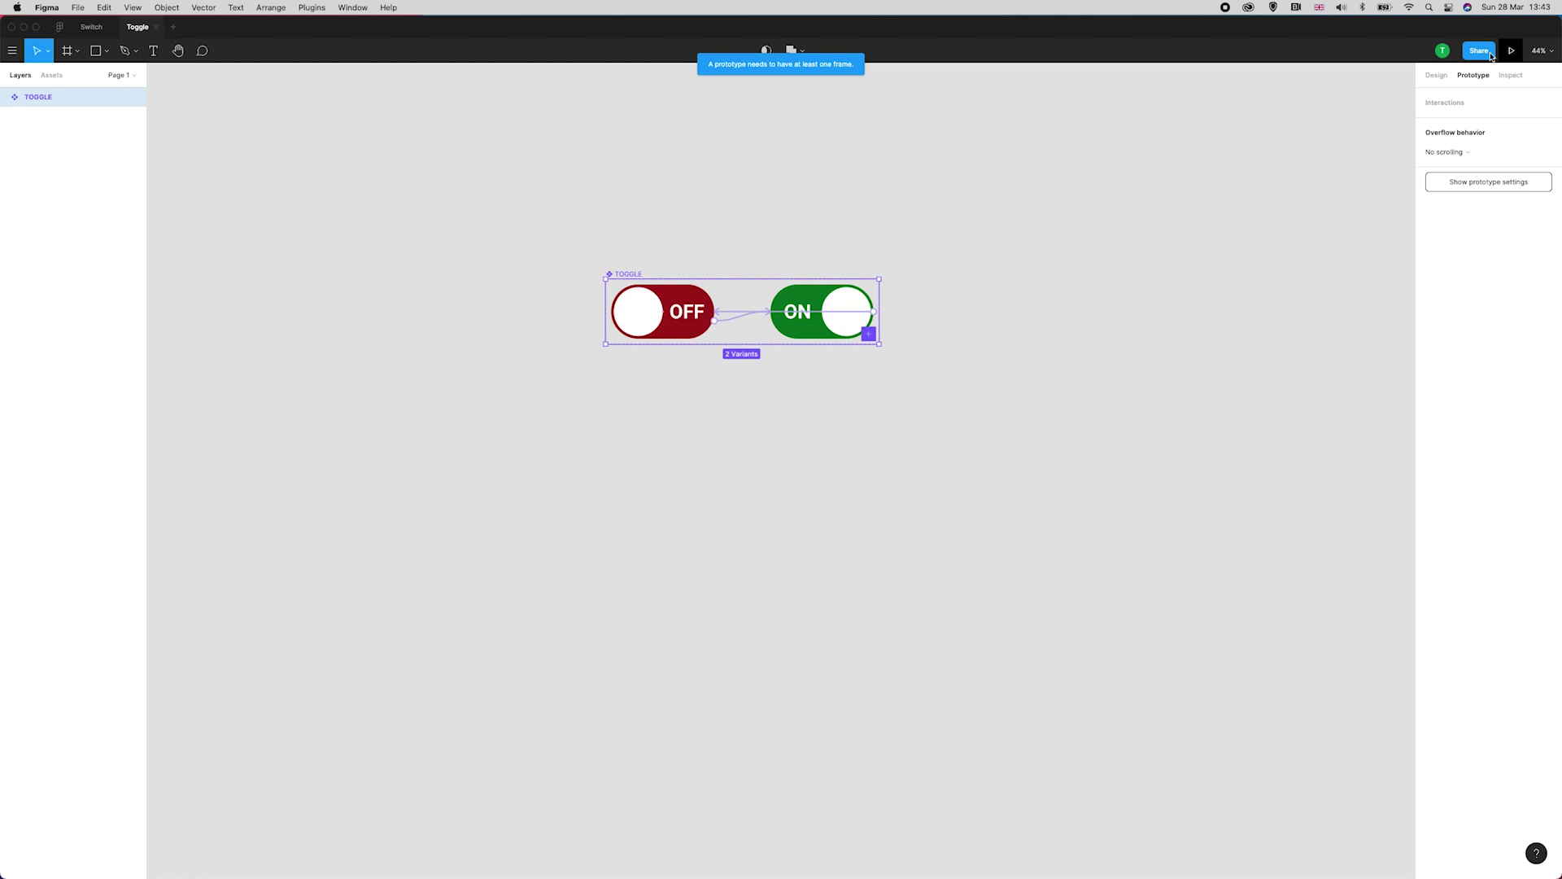
pyautogui.click(67, 51)
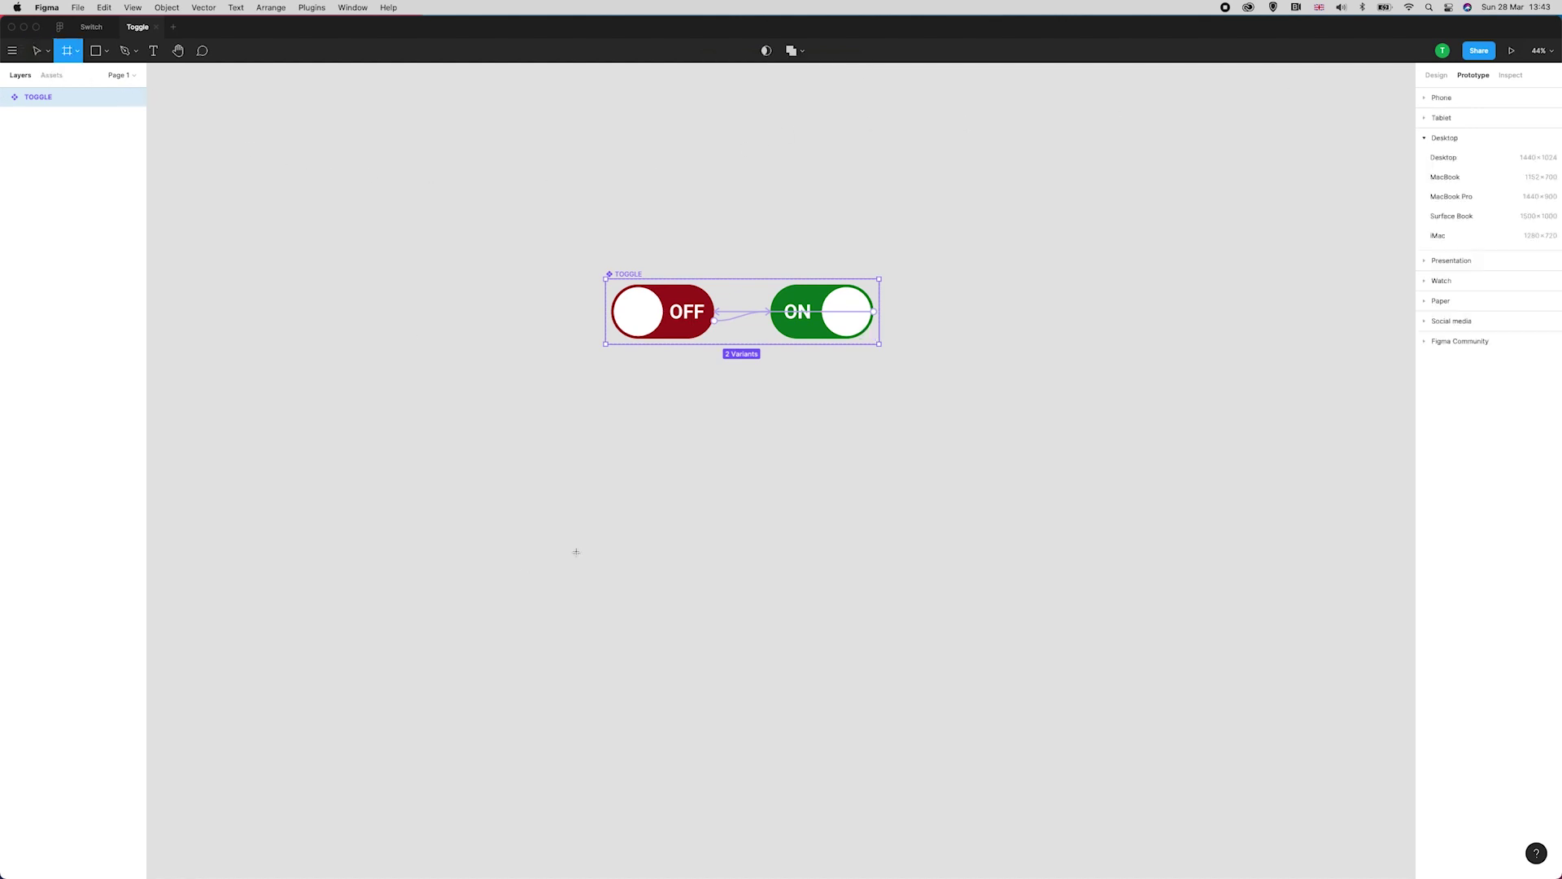
pyautogui.moveTo(604, 408); pyautogui.dragTo(919, 620)
pyautogui.moveTo(819, 480)
pyautogui.mouseDown()
pyautogui.moveTo(777, 481)
pyautogui.moveTo(799, 480)
pyautogui.mouseUp()
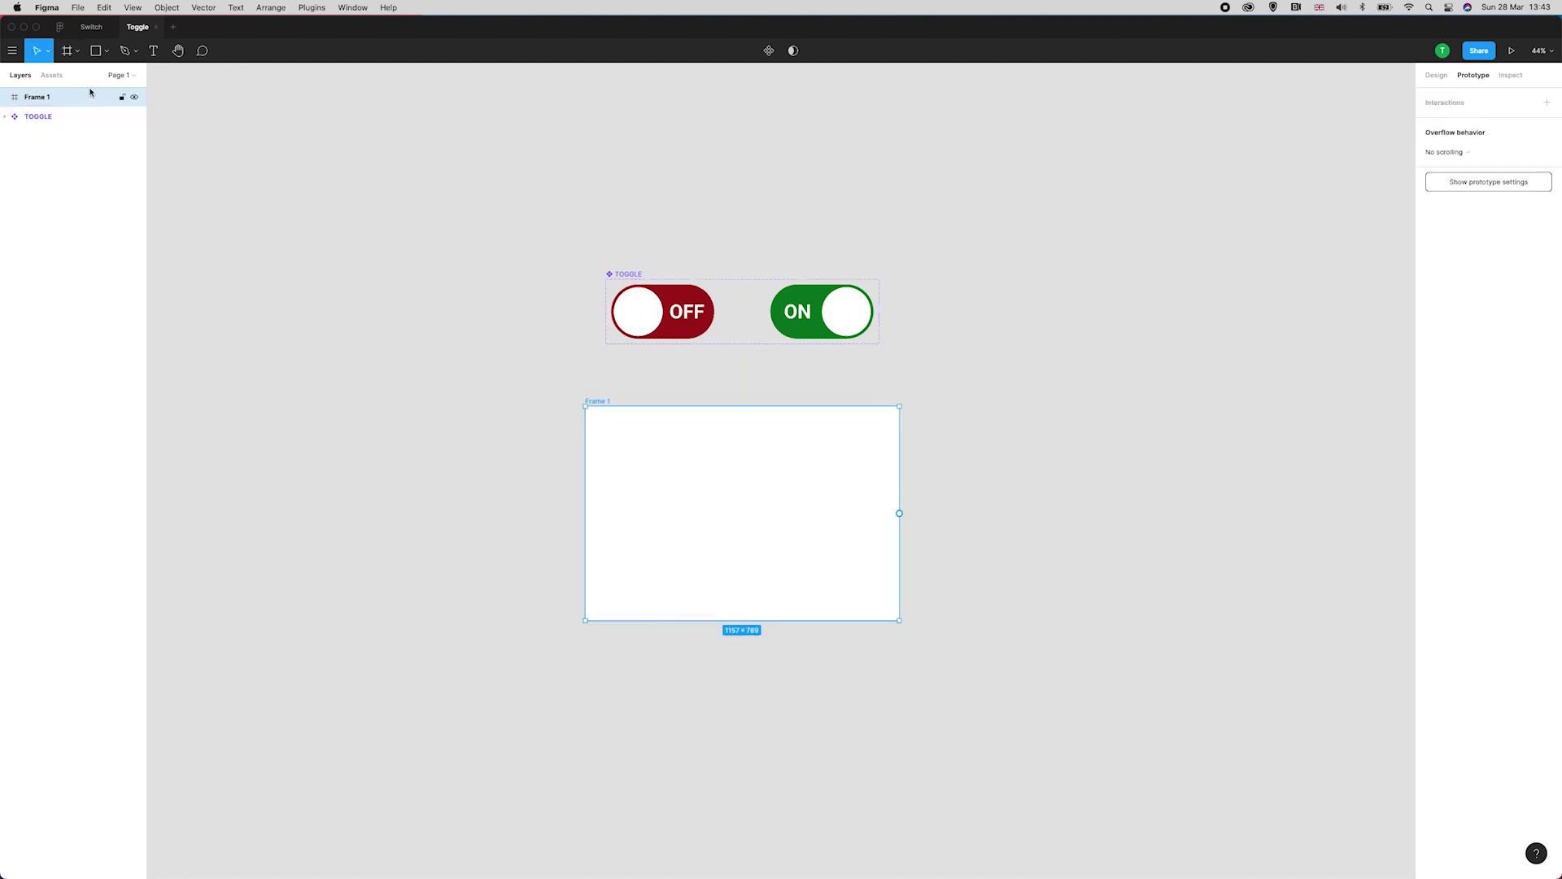
# Place a TOGGLE instance from local components centred in Frame 1 and select the frame.
pyautogui.click(51, 75)
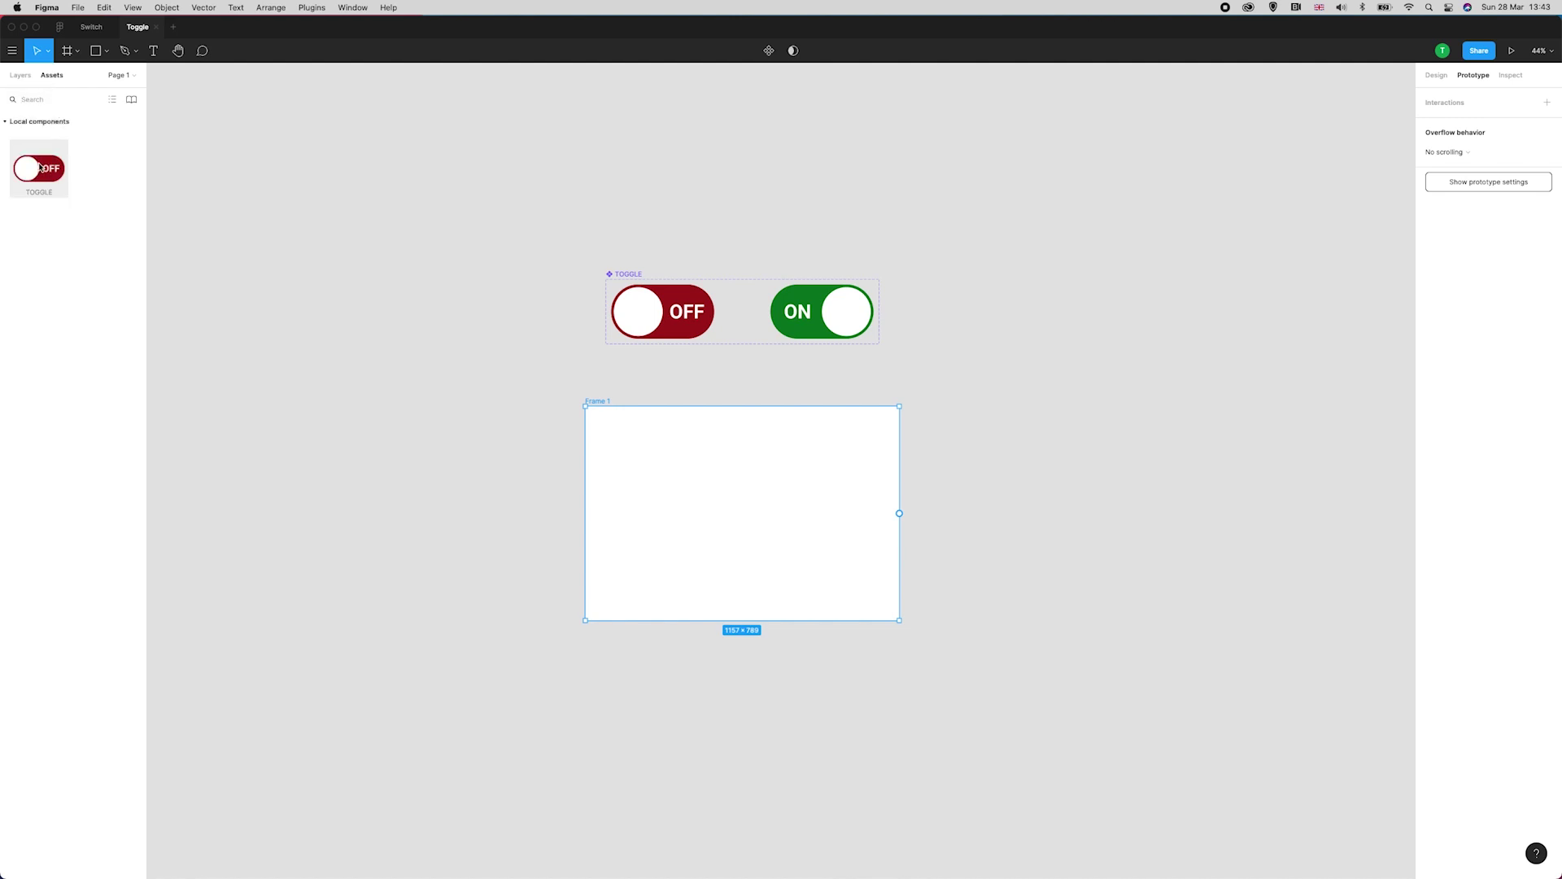
pyautogui.moveTo(39, 167); pyautogui.dragTo(744, 512)
pyautogui.click(606, 402)
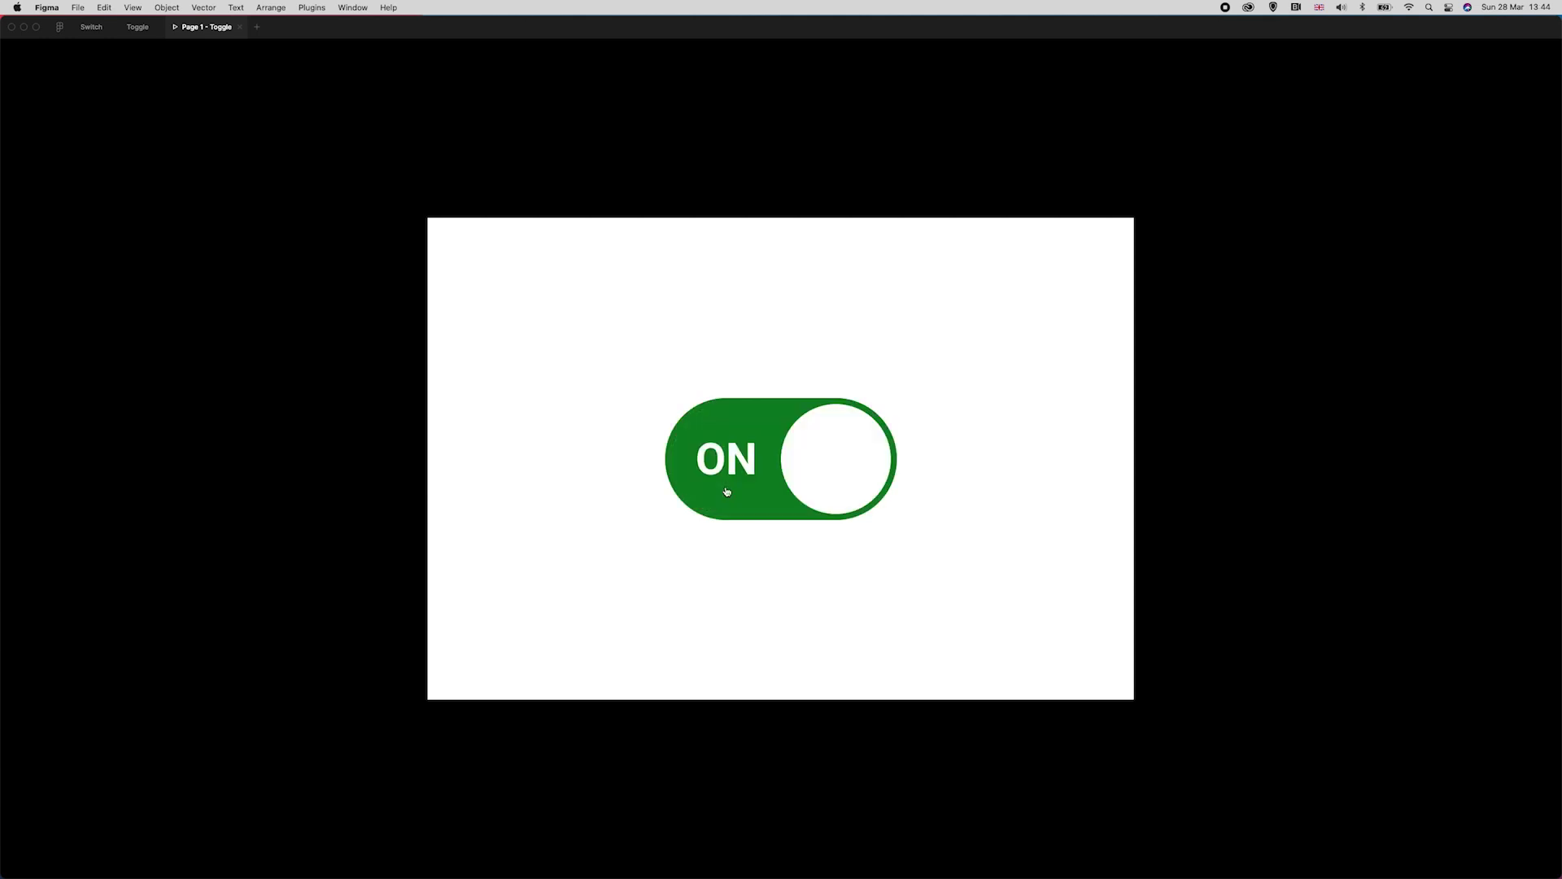
pyautogui.click(820, 467)
pyautogui.click(767, 484)
pyautogui.click(840, 461)
pyautogui.click(735, 491)
pyautogui.click(848, 474)
pyautogui.click(750, 477)
pyautogui.click(826, 470)
pyautogui.click(744, 471)
pyautogui.click(759, 467)
# Back in the editor, expand both variants' layers and compare their knob and background layers.
pyautogui.click(240, 27)
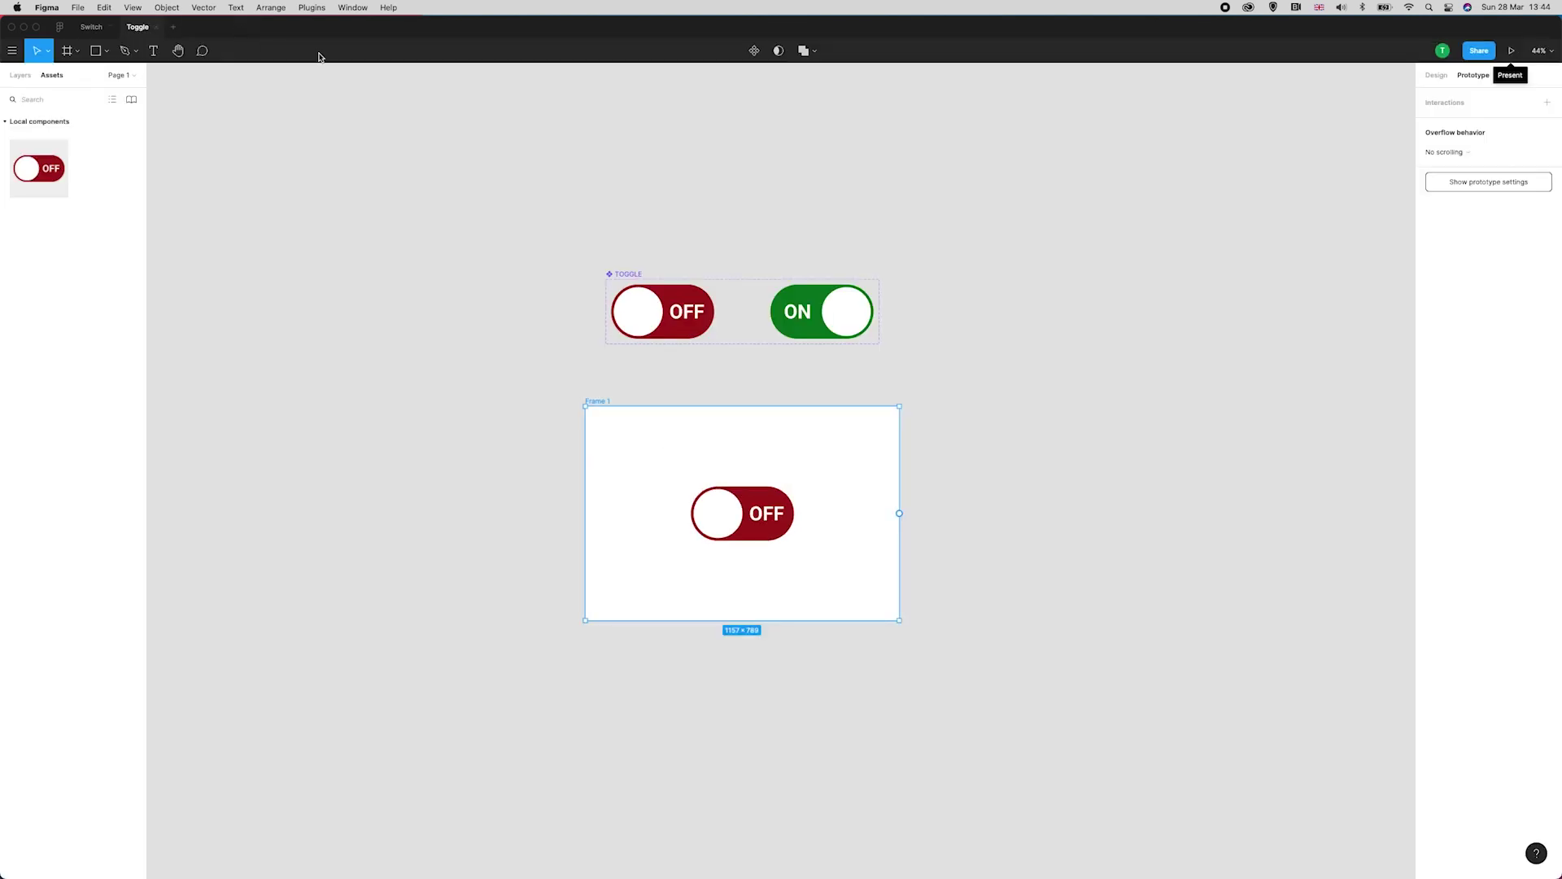
pyautogui.click(651, 315)
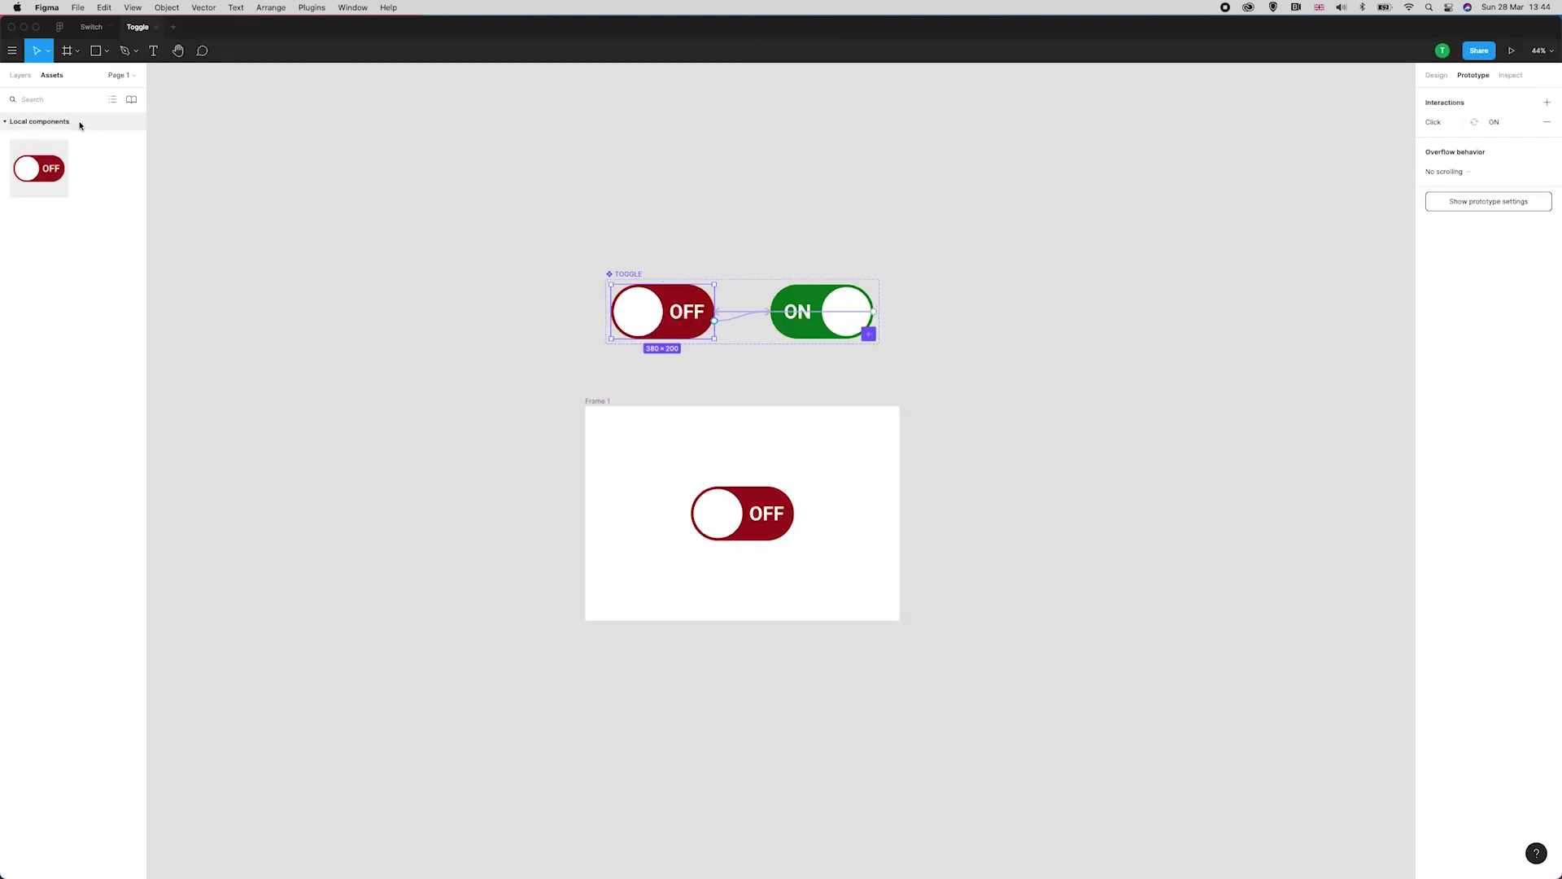
pyautogui.click(22, 76)
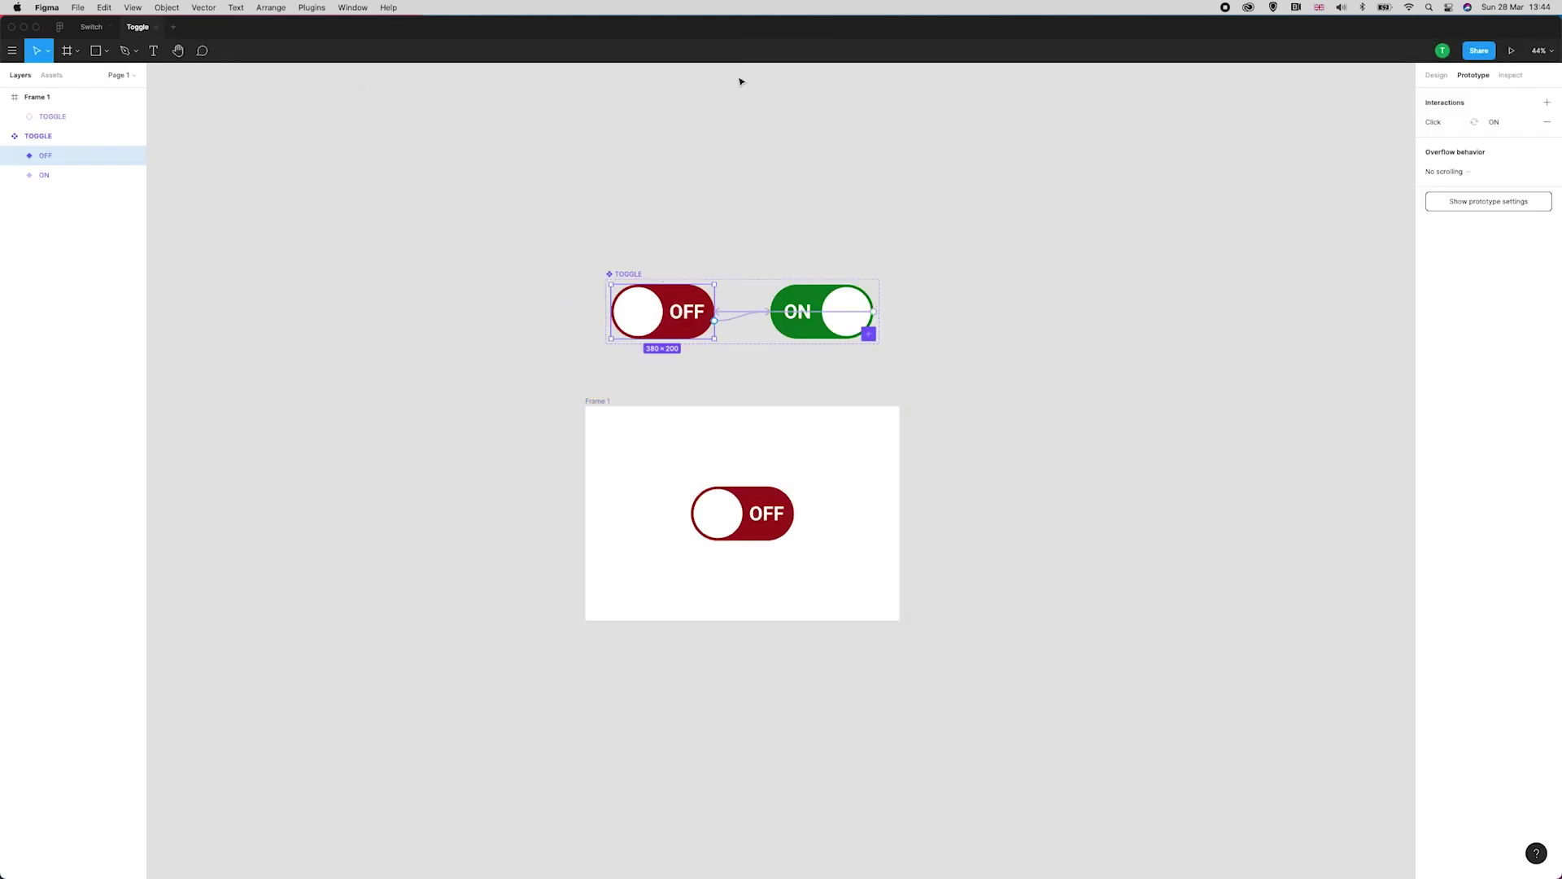
pyautogui.click(1434, 76)
pyautogui.scroll(5, 709, 304)
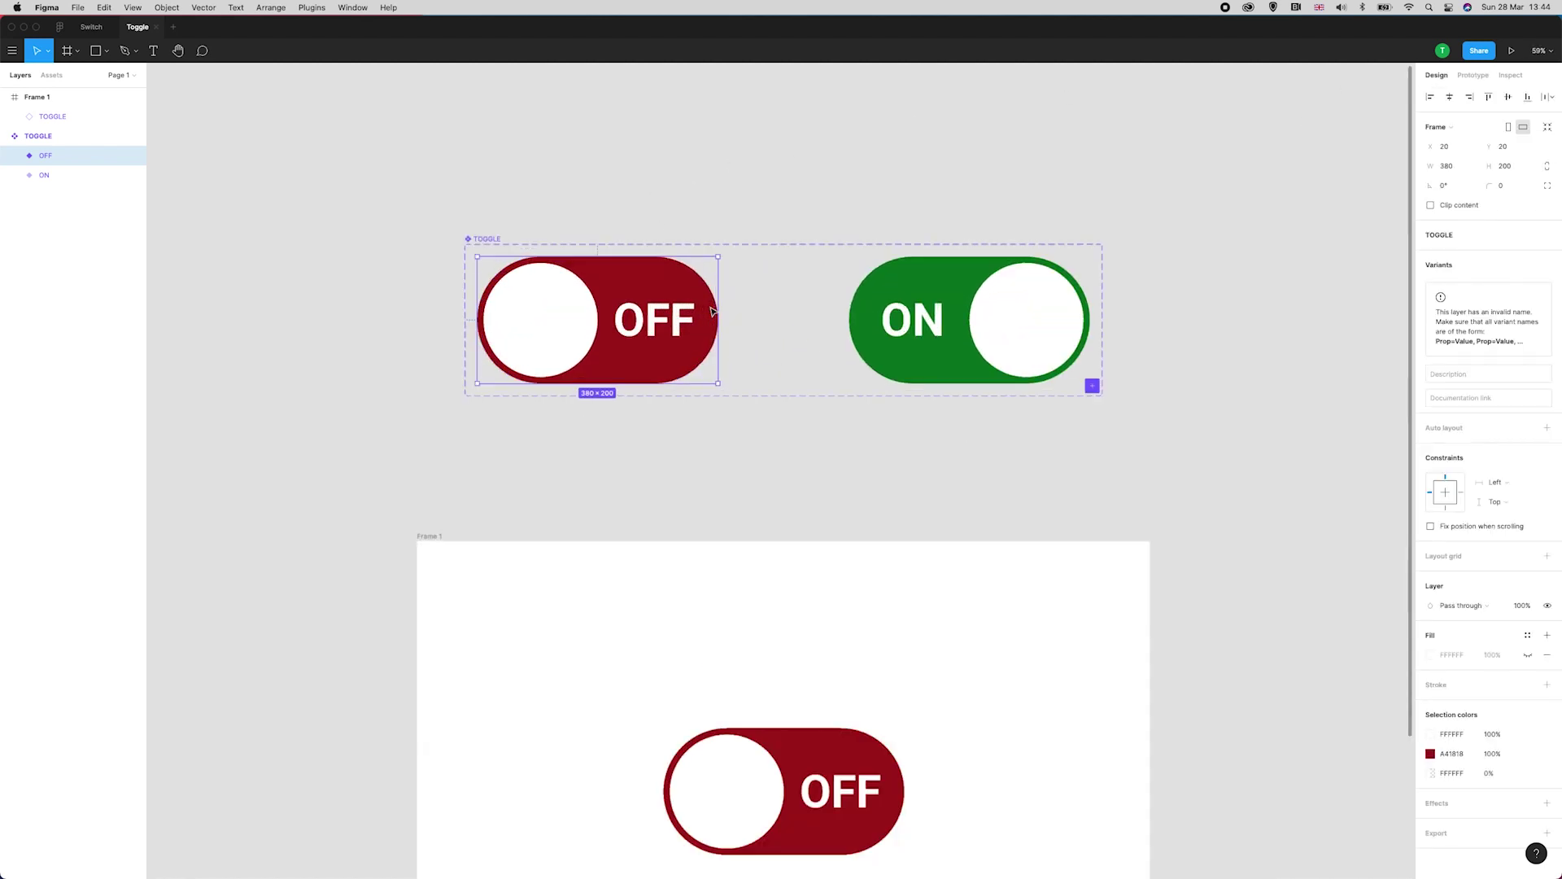
pyautogui.click(14, 155)
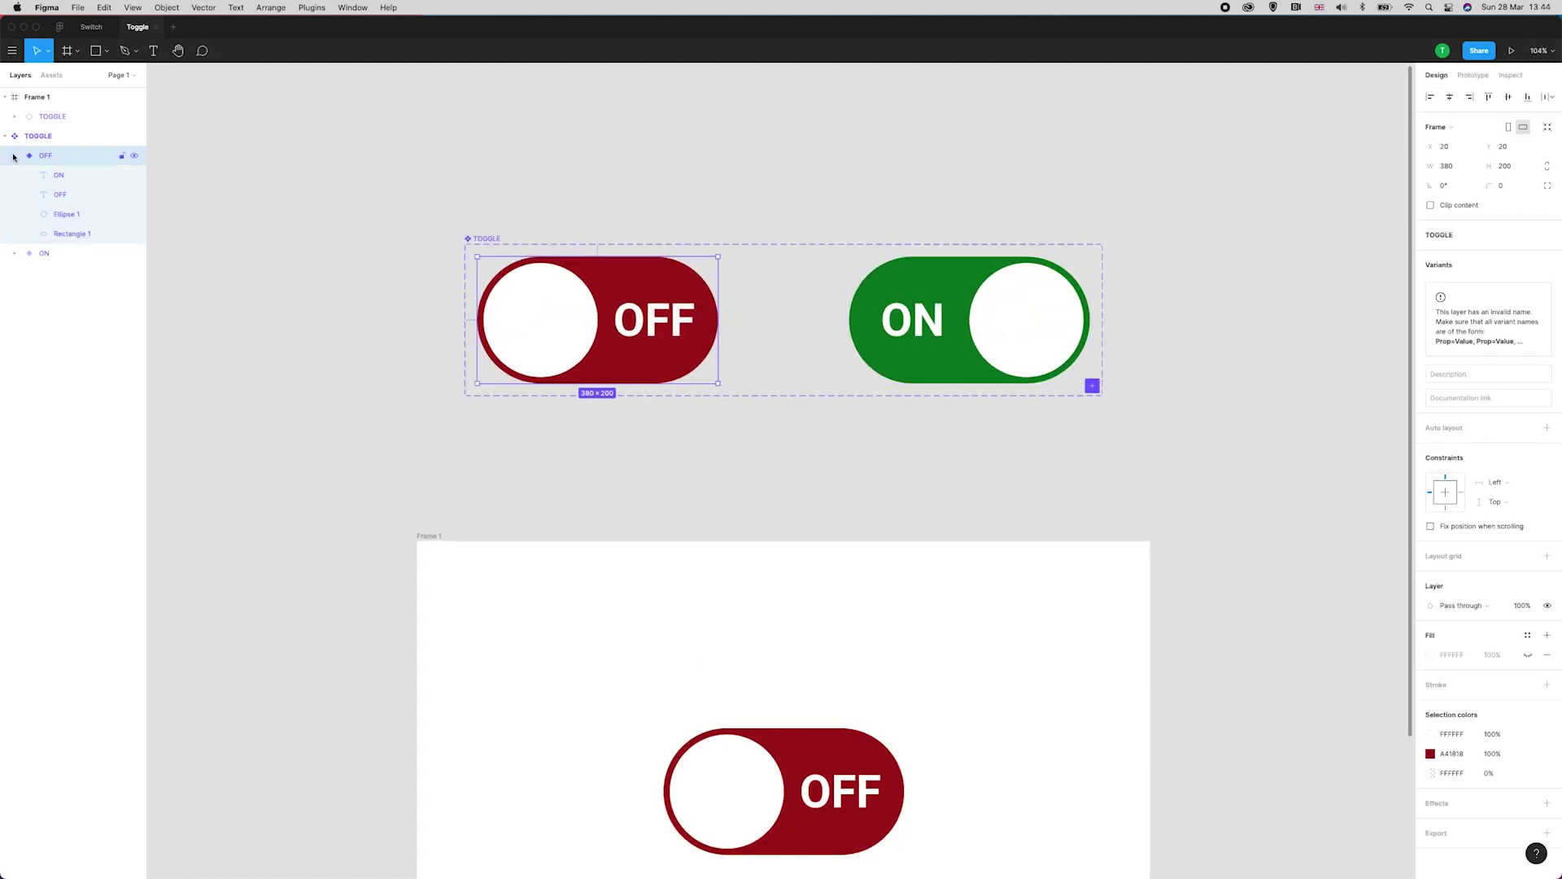
pyautogui.click(13, 253)
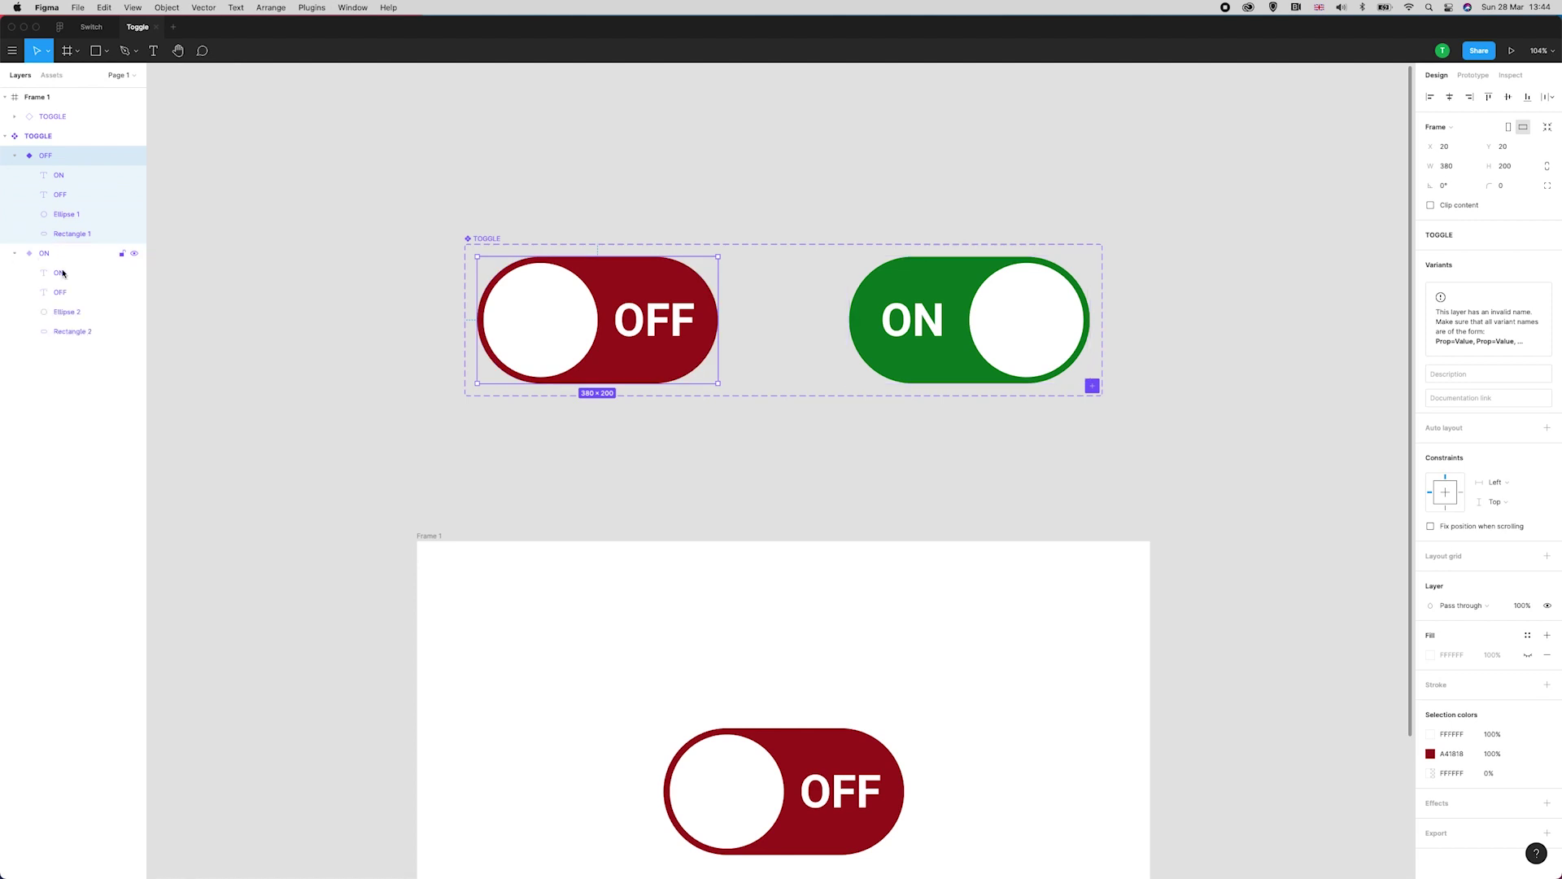
pyautogui.click(80, 314)
pyautogui.click(77, 215)
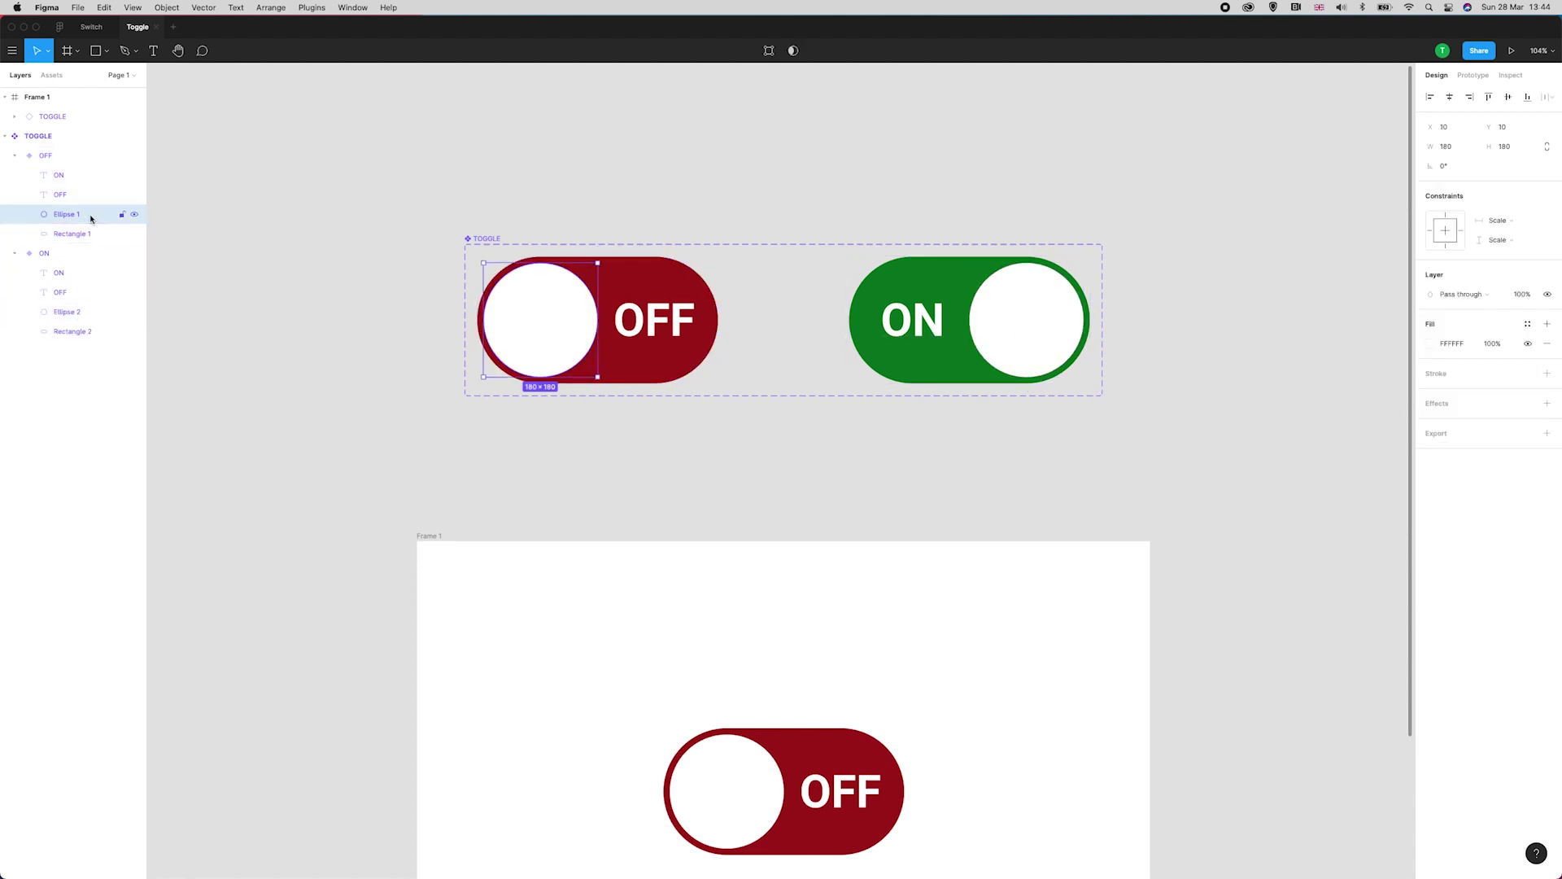
pyautogui.click(78, 331)
pyautogui.click(77, 312)
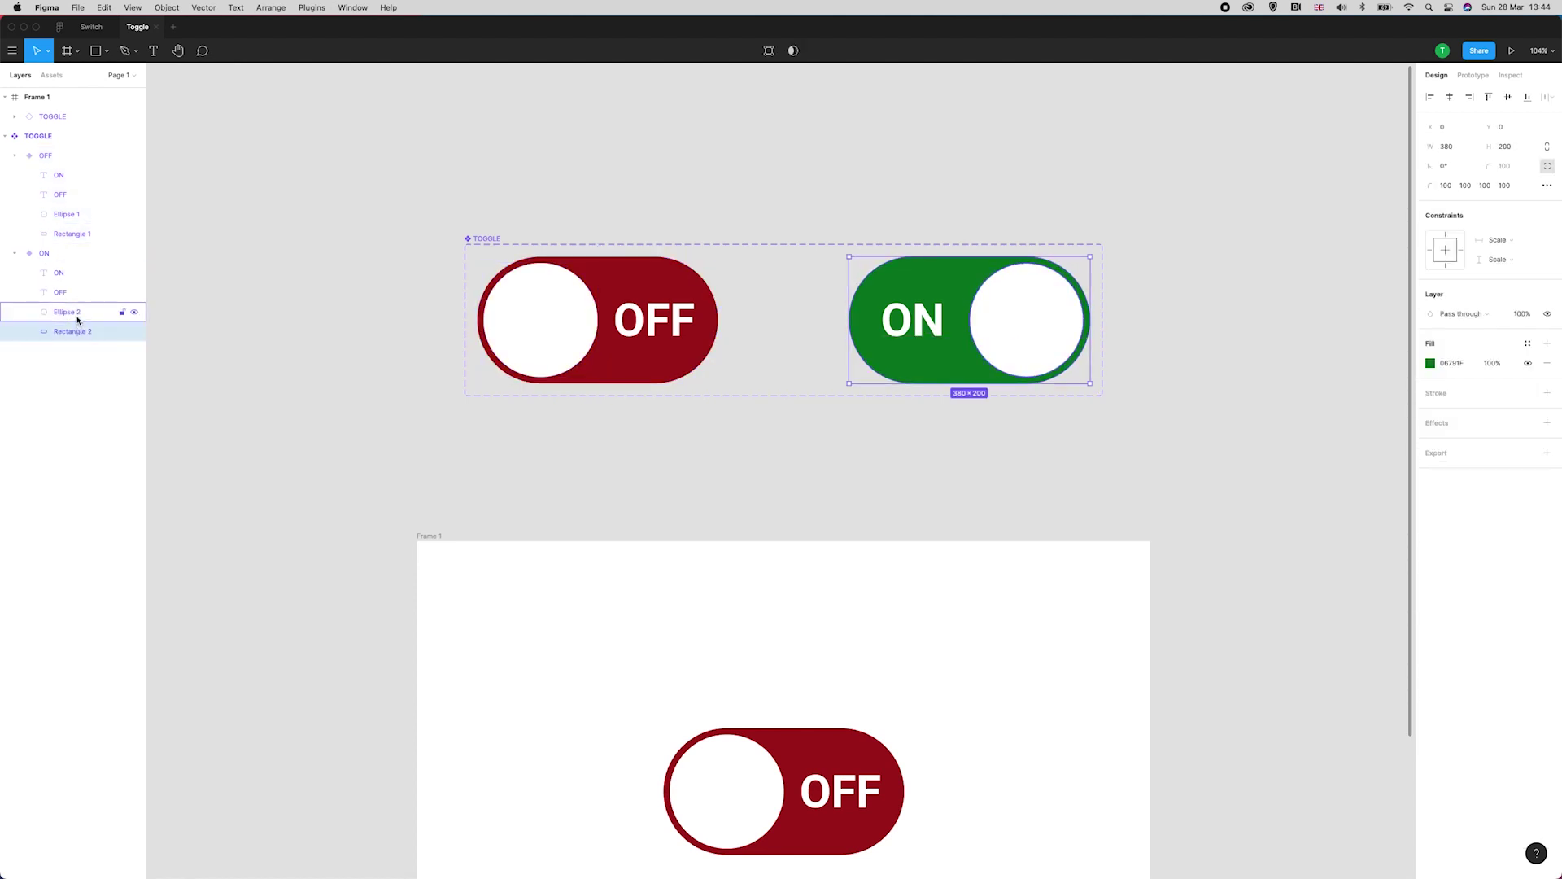
# Rename the OFF variant's Ellipse 1 to Ellipse 2 and Rectangle 1 to Rectangle 2.
pyautogui.doubleClick(78, 214)
pyautogui.click(88, 216)
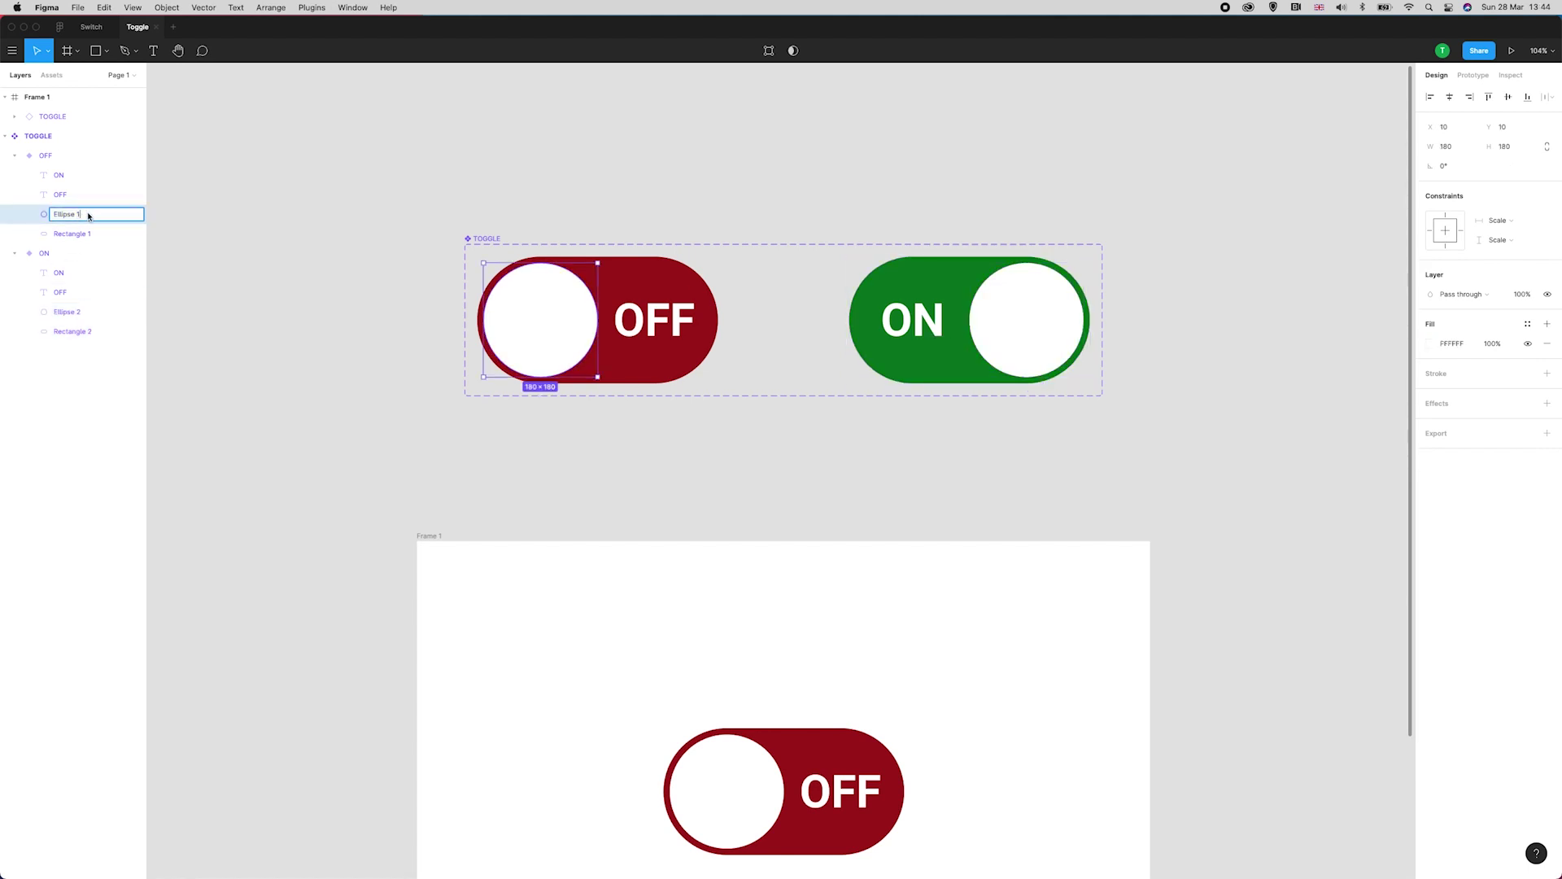
pyautogui.doubleClick(122, 234)
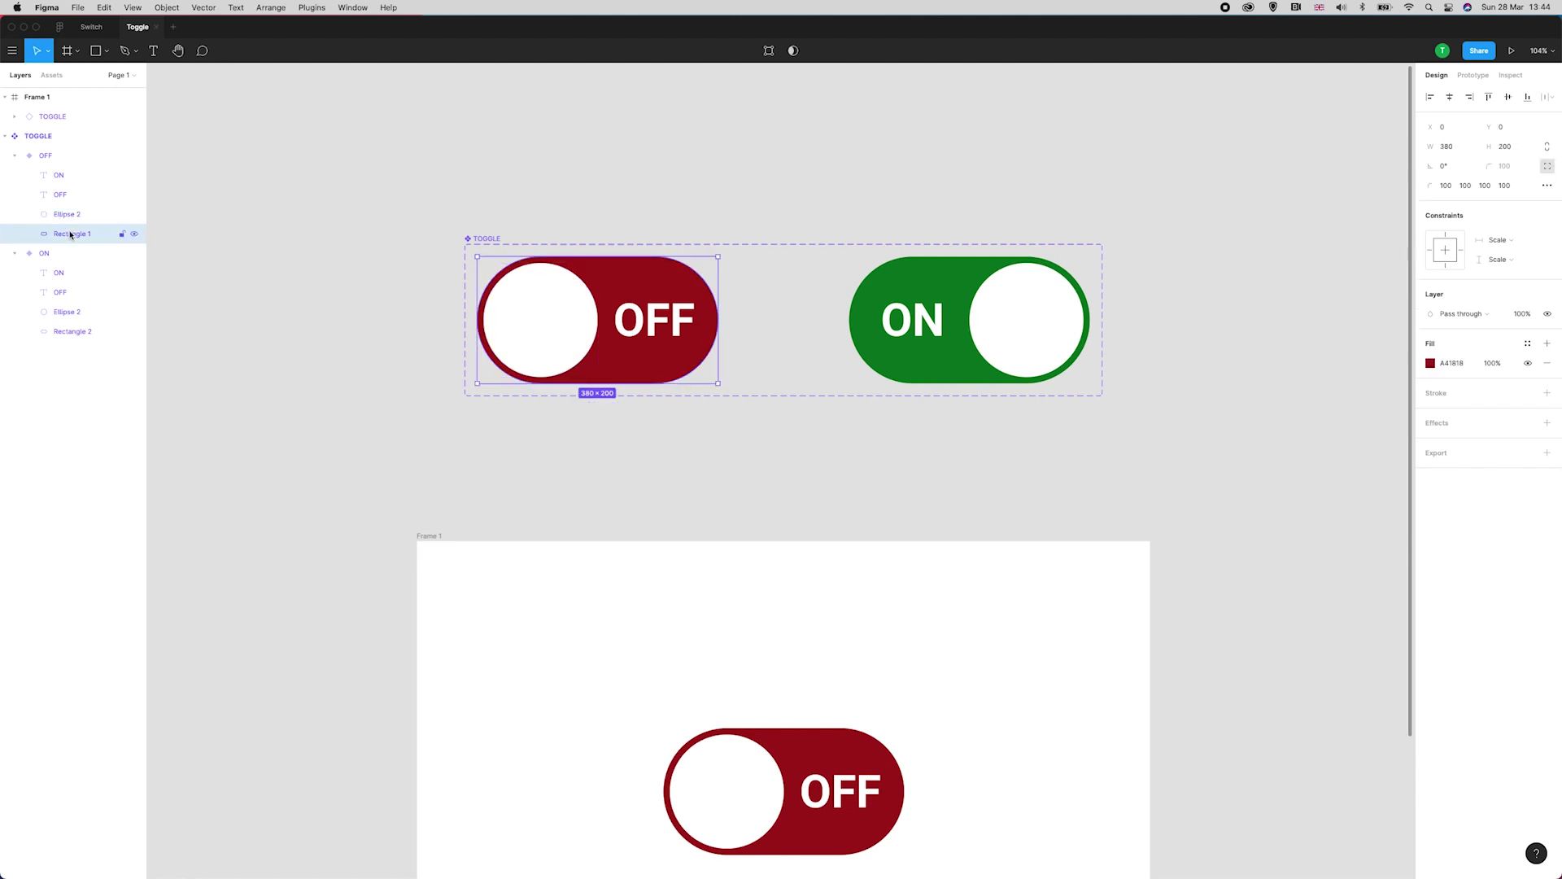
pyautogui.click(127, 231)
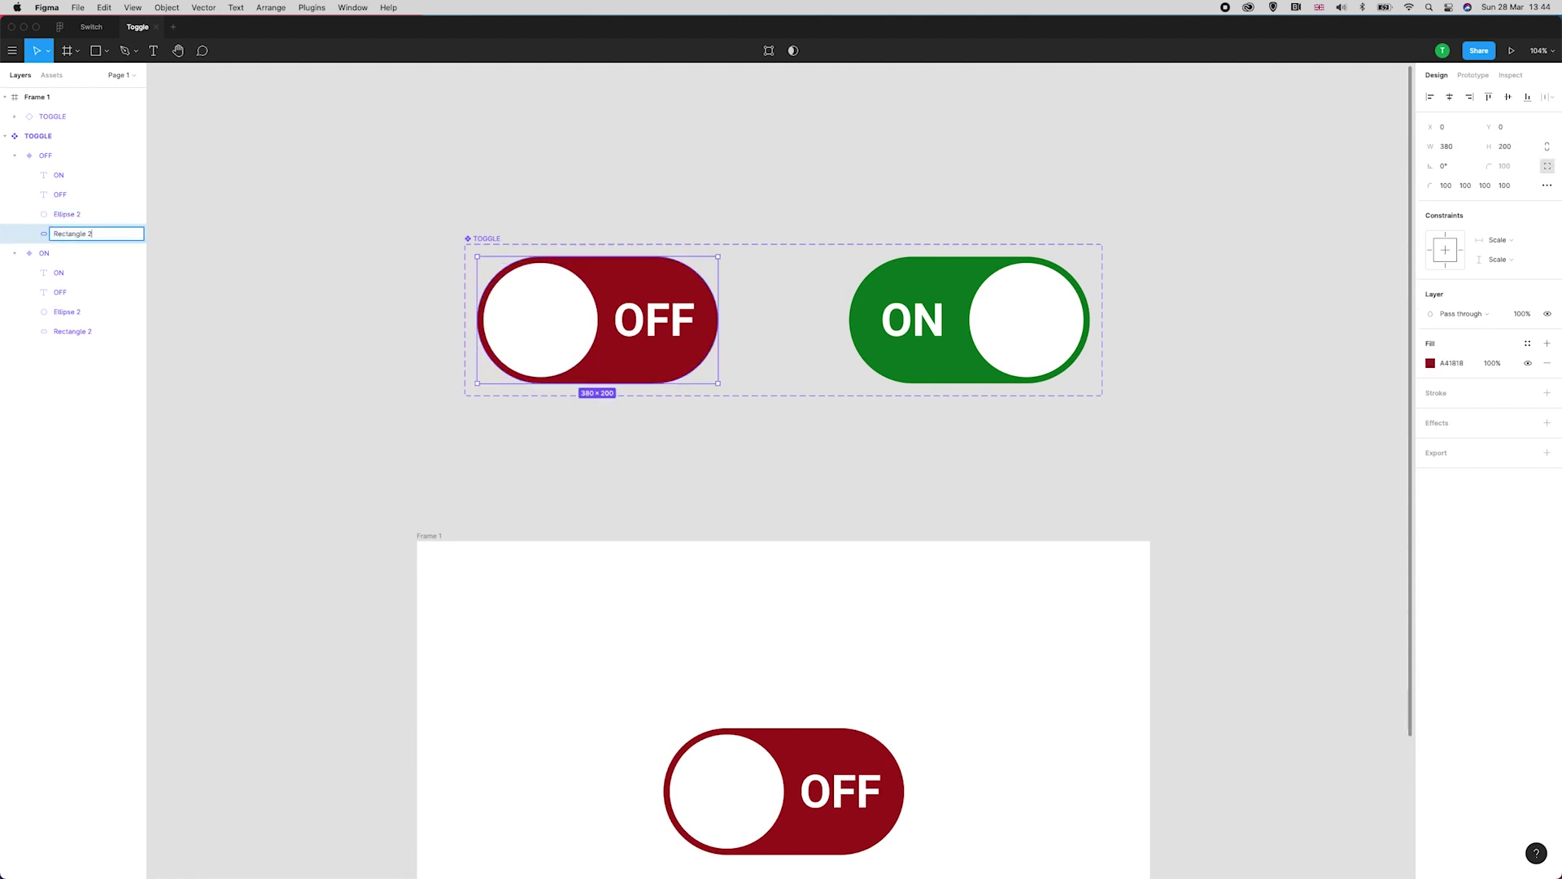
pyautogui.click(300, 223)
pyautogui.click(86, 225)
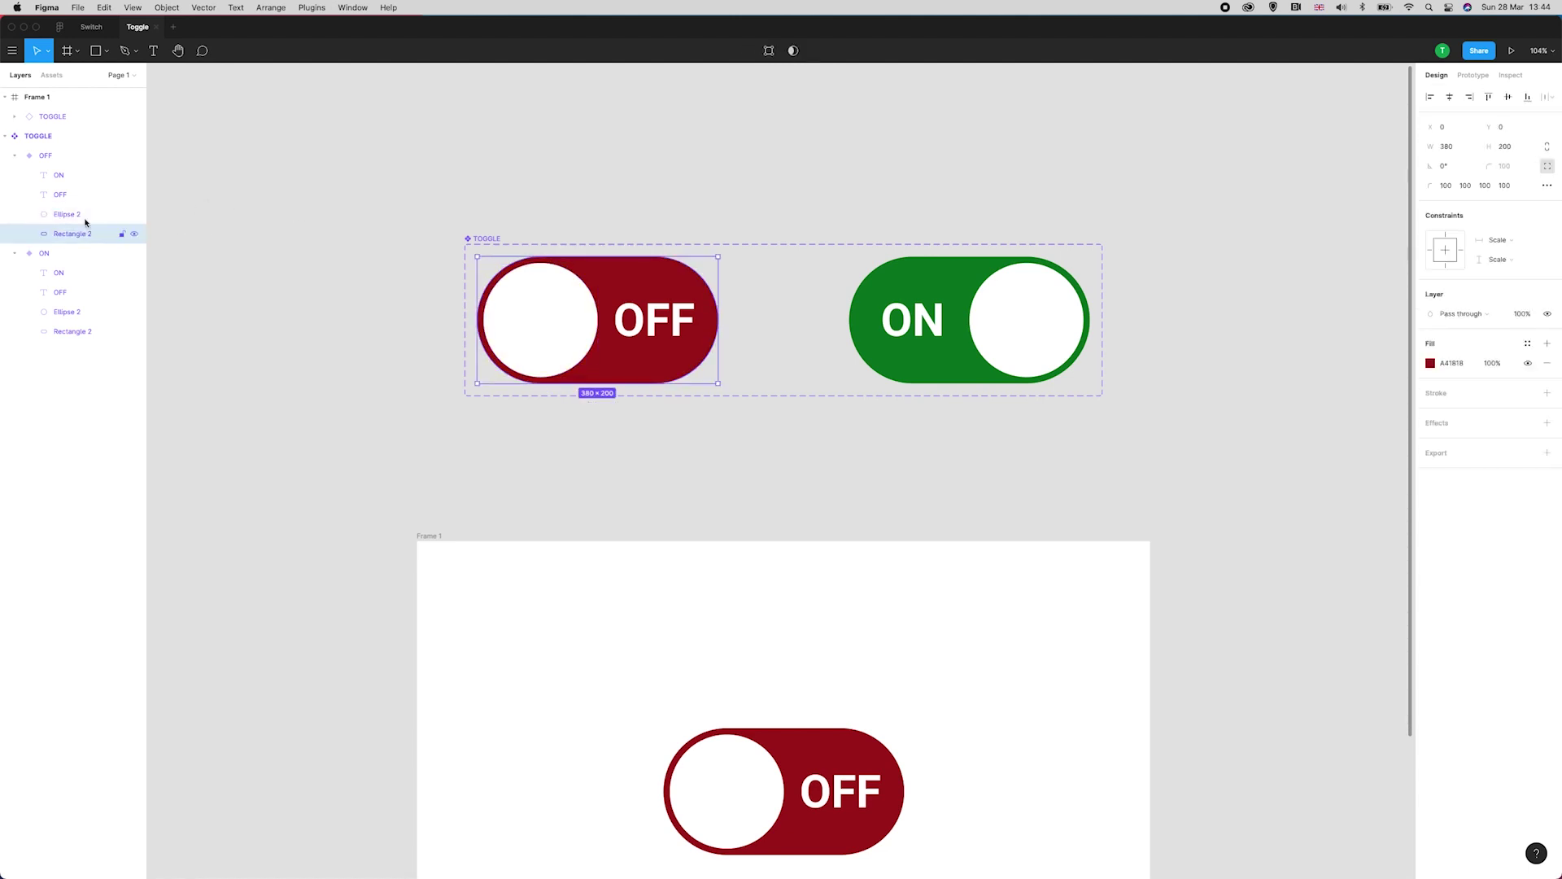
pyautogui.click(74, 331)
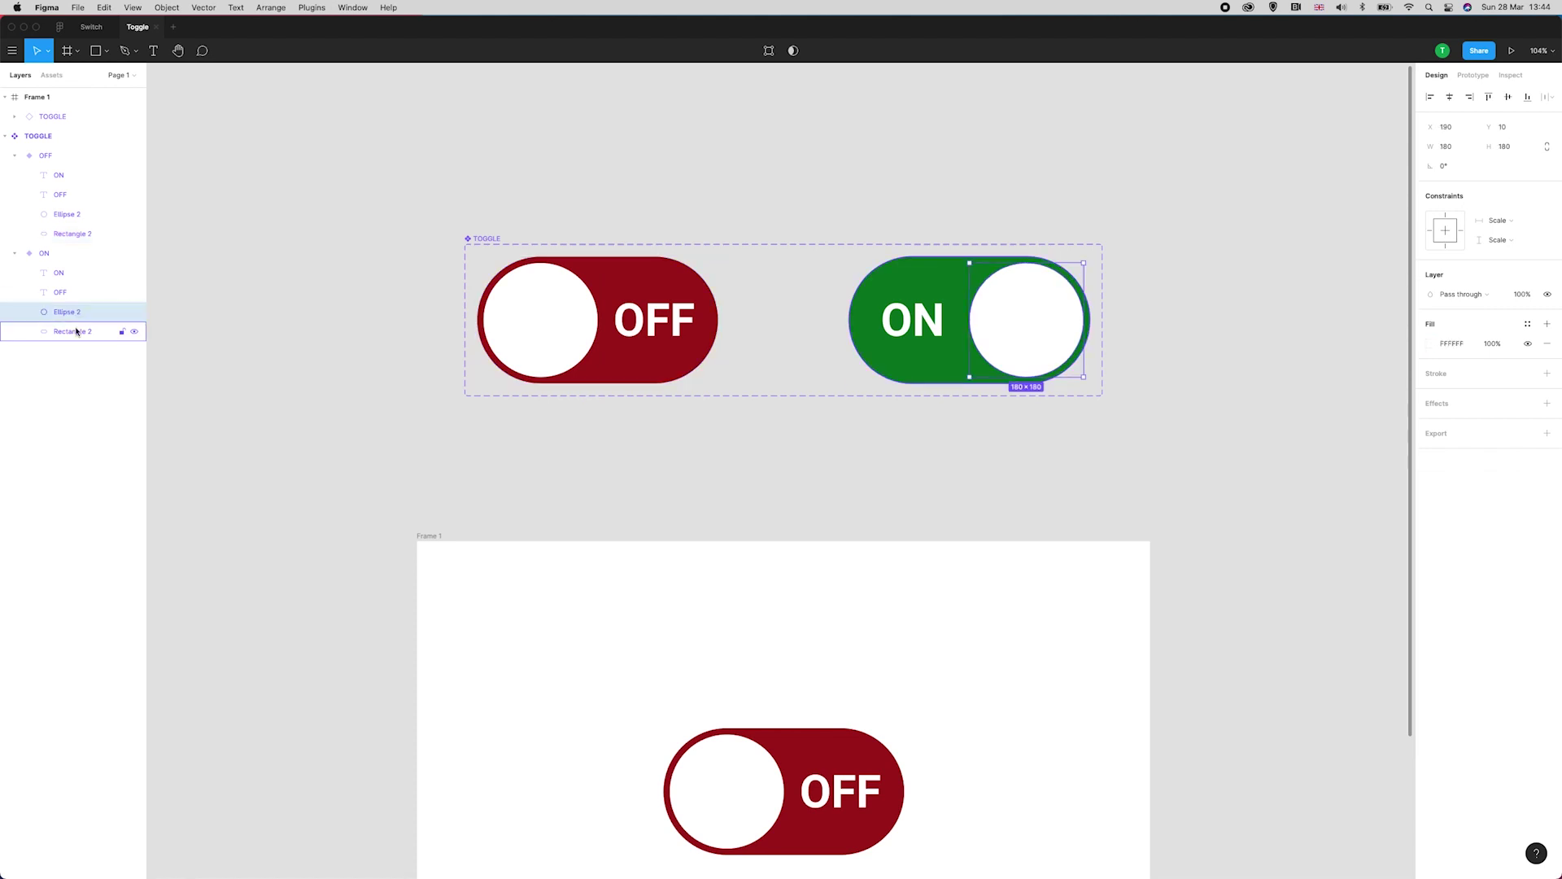
pyautogui.click(382, 235)
pyautogui.scroll(-5, 370, 160)
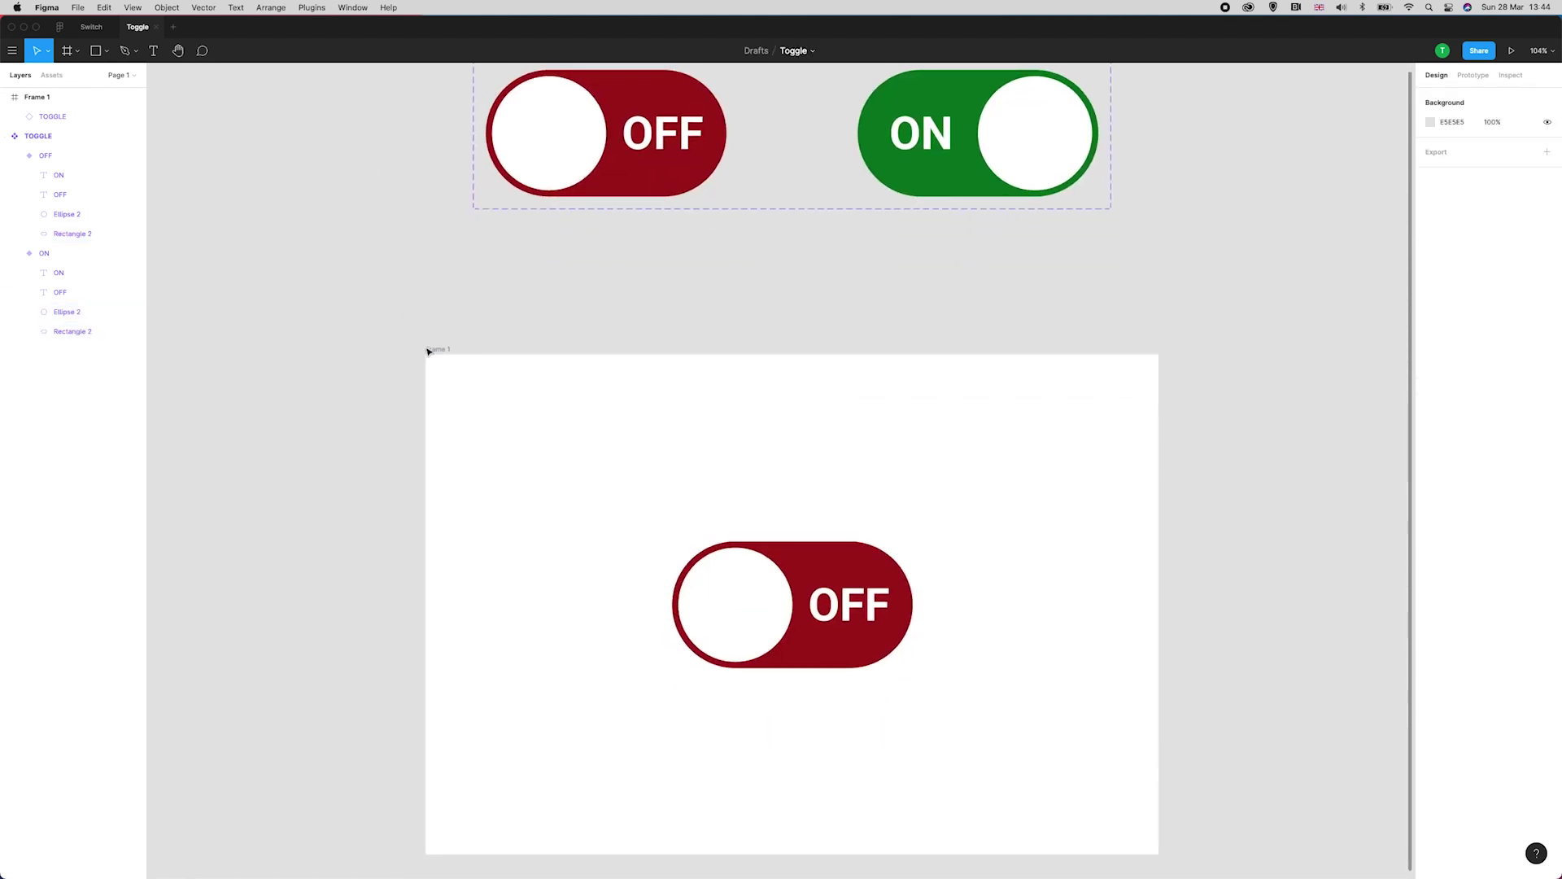
pyautogui.click(429, 351)
# Click the previewed toggle four times, flipping it OFF, ON, OFF and ON again.
pyautogui.scroll(-1, 471, 352)
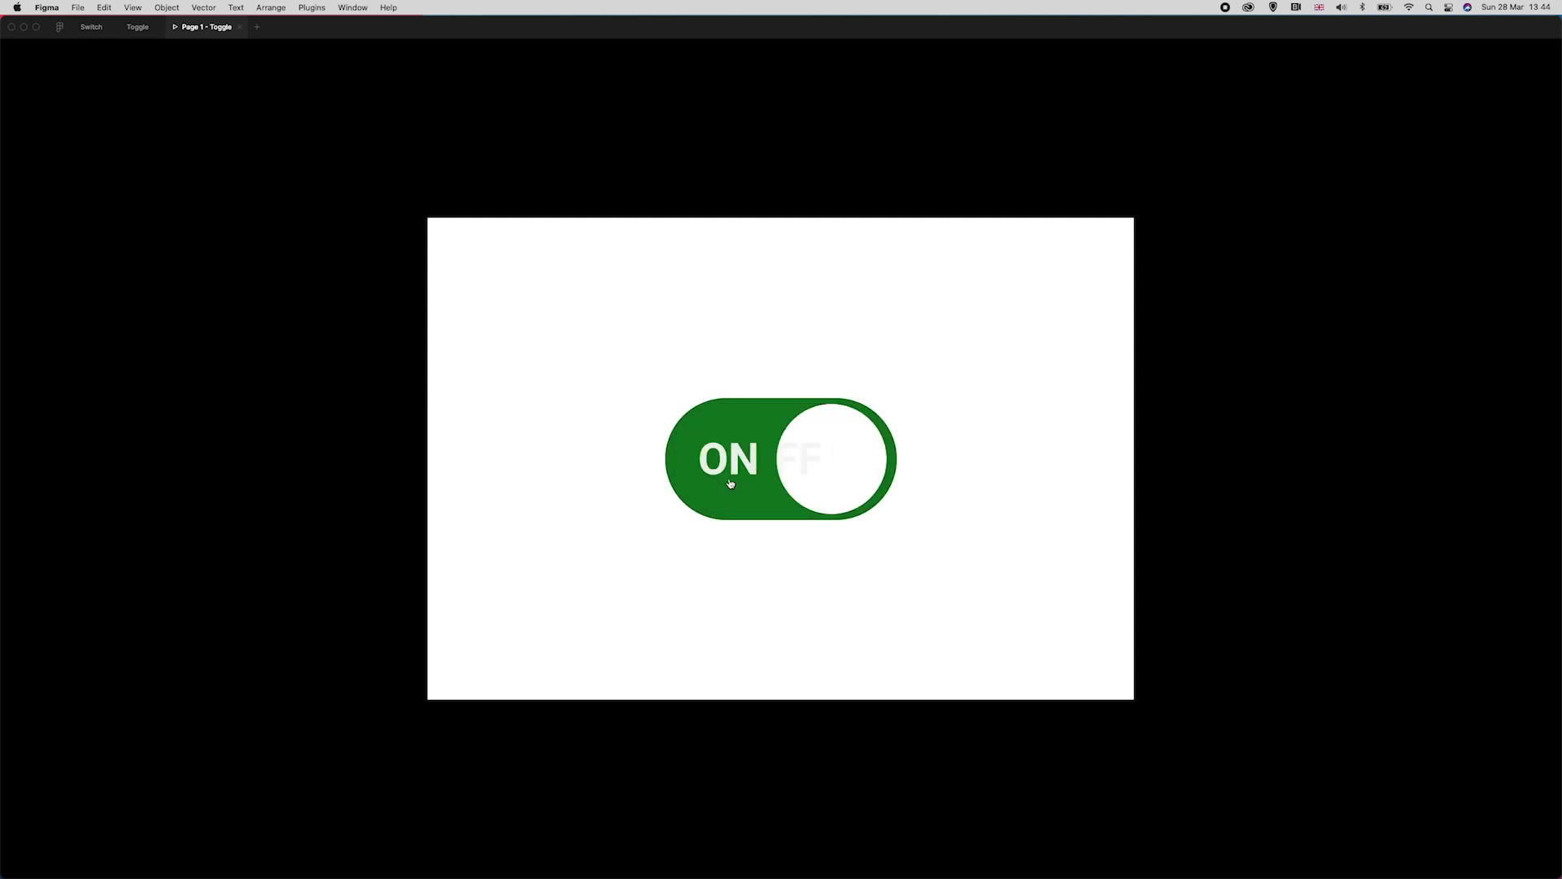
pyautogui.click(833, 478)
pyautogui.click(716, 479)
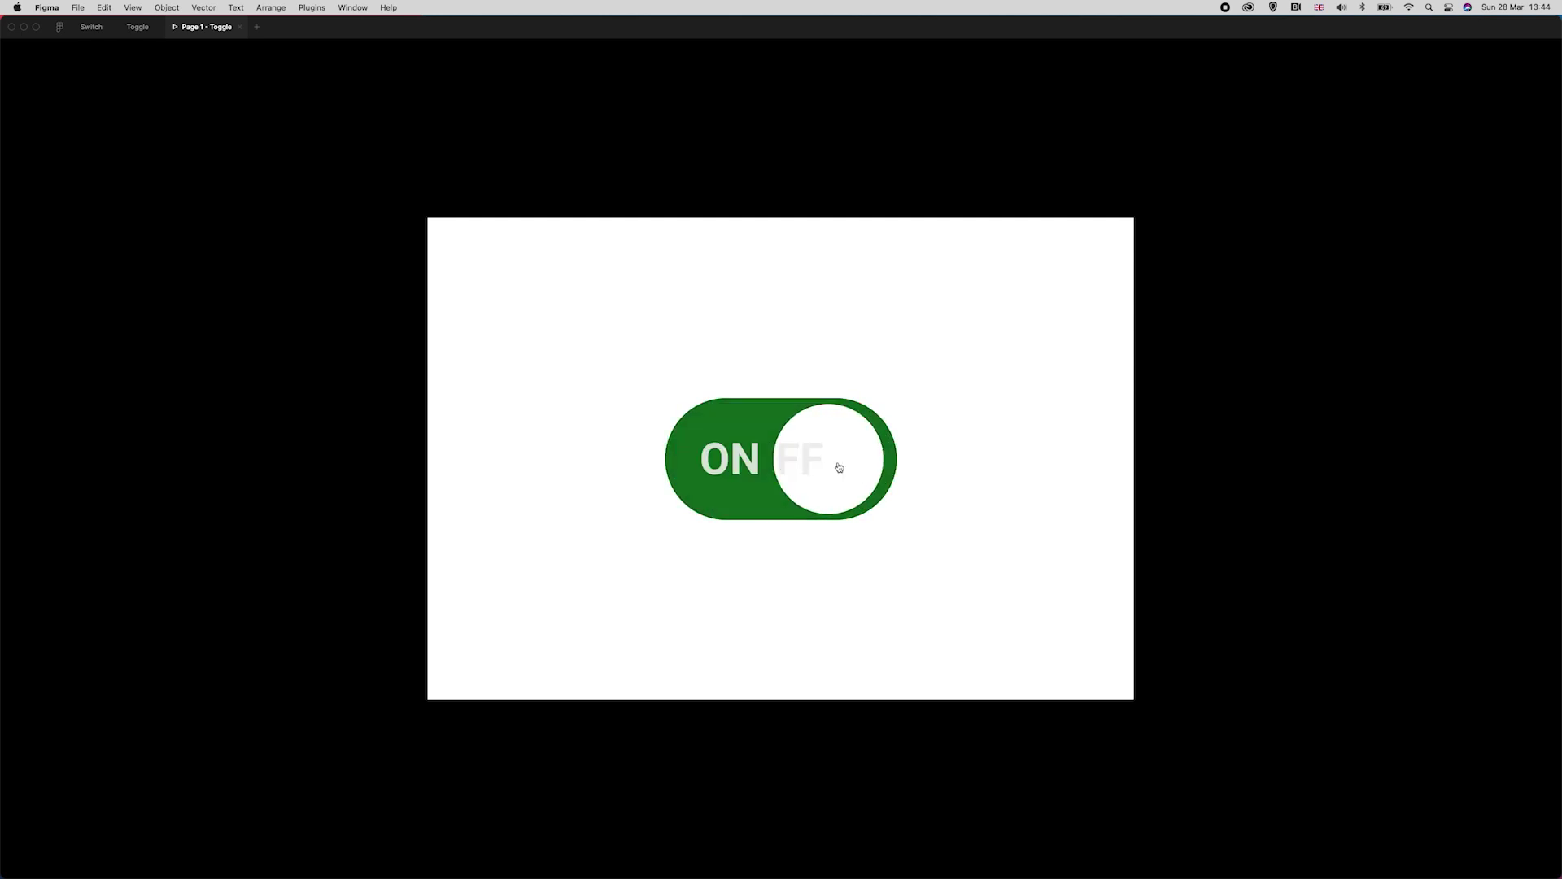
pyautogui.click(833, 485)
pyautogui.click(741, 485)
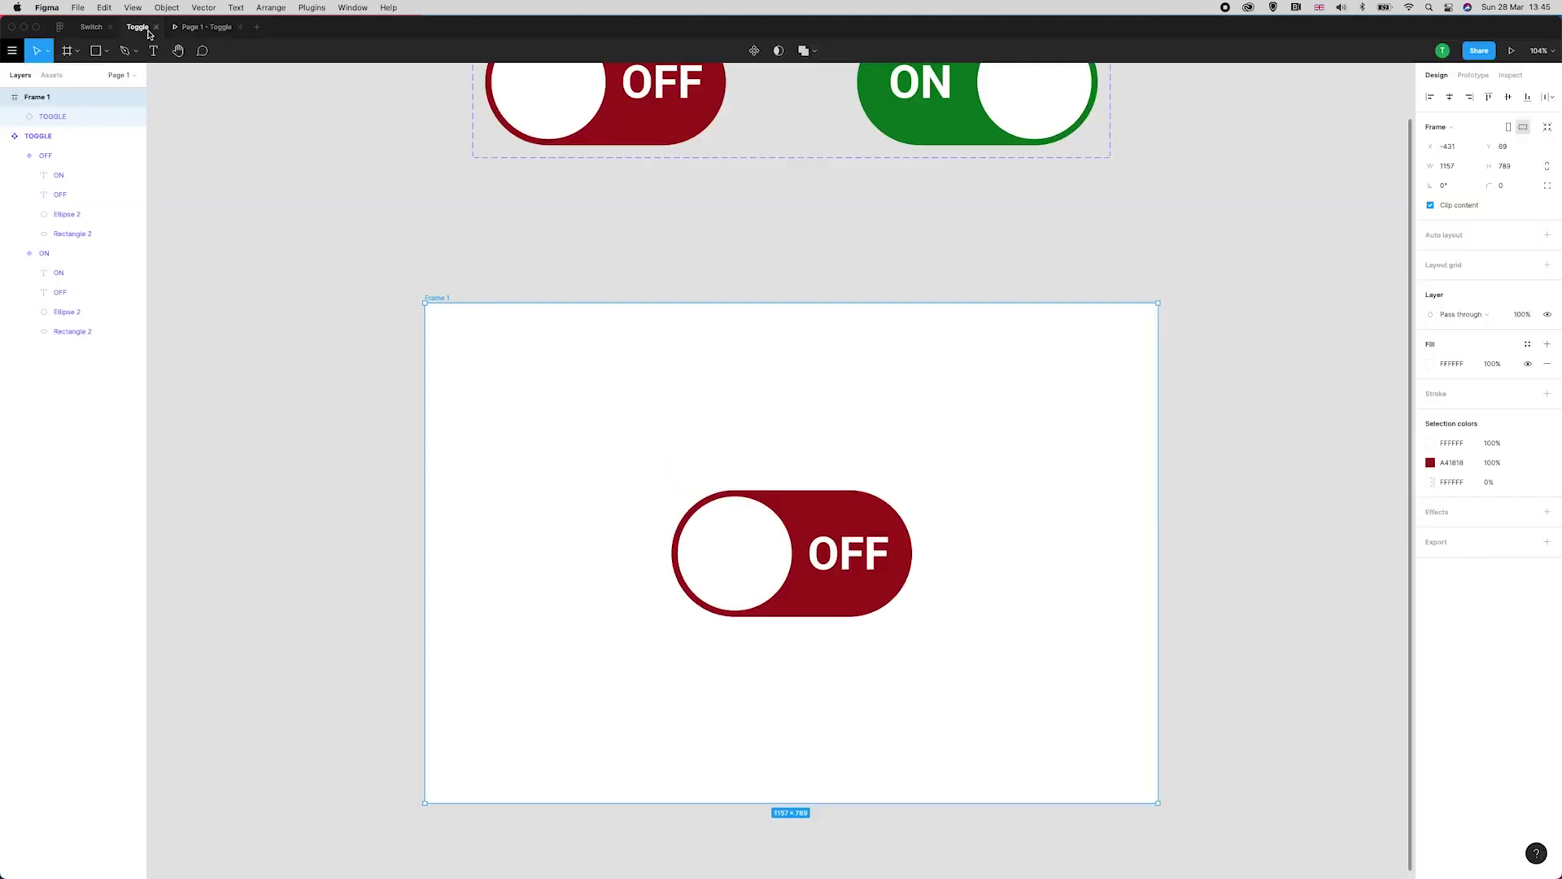
# Move Ellipse 2 above the label layers in both the OFF and ON variants.
pyautogui.moveTo(68, 216); pyautogui.dragTo(81, 171)
pyautogui.moveTo(69, 312); pyautogui.dragTo(85, 275)
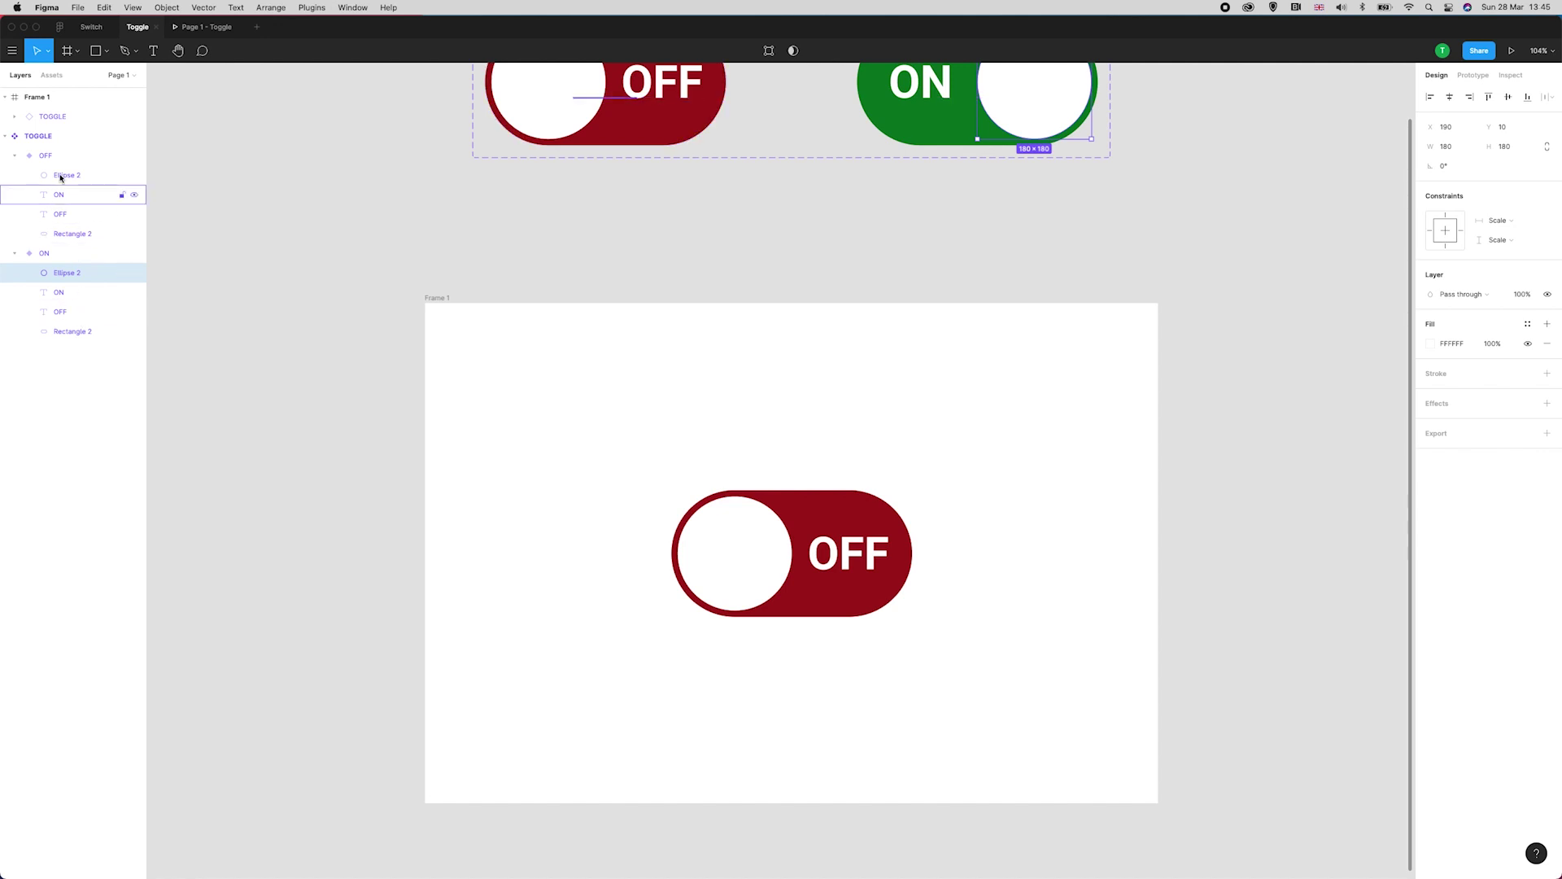
pyautogui.click(1473, 75)
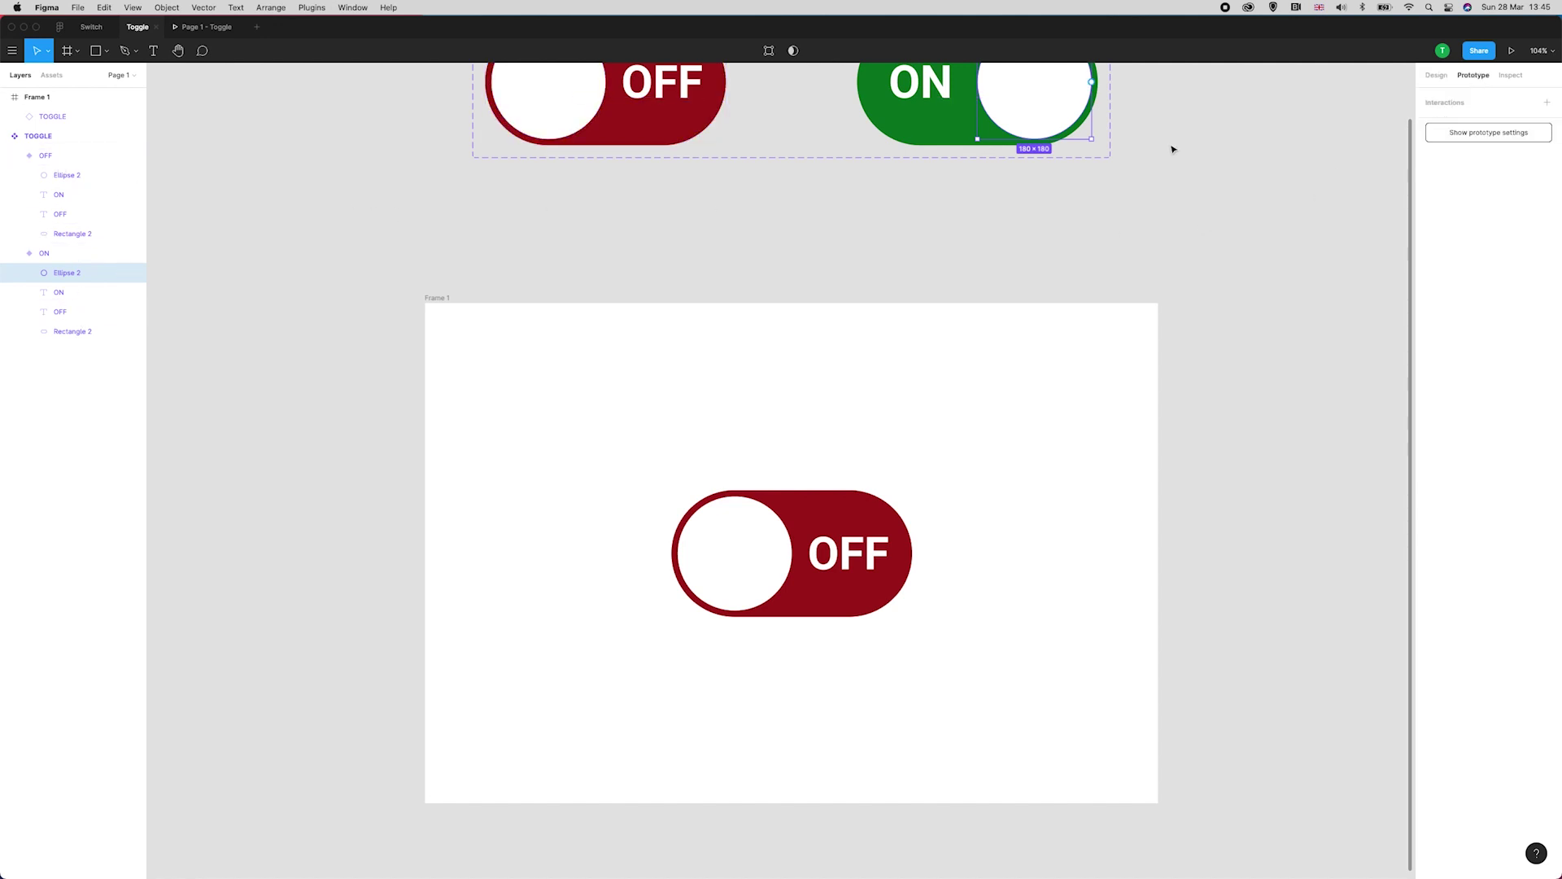
pyautogui.scroll(5, 1200, 336)
pyautogui.click(723, 273)
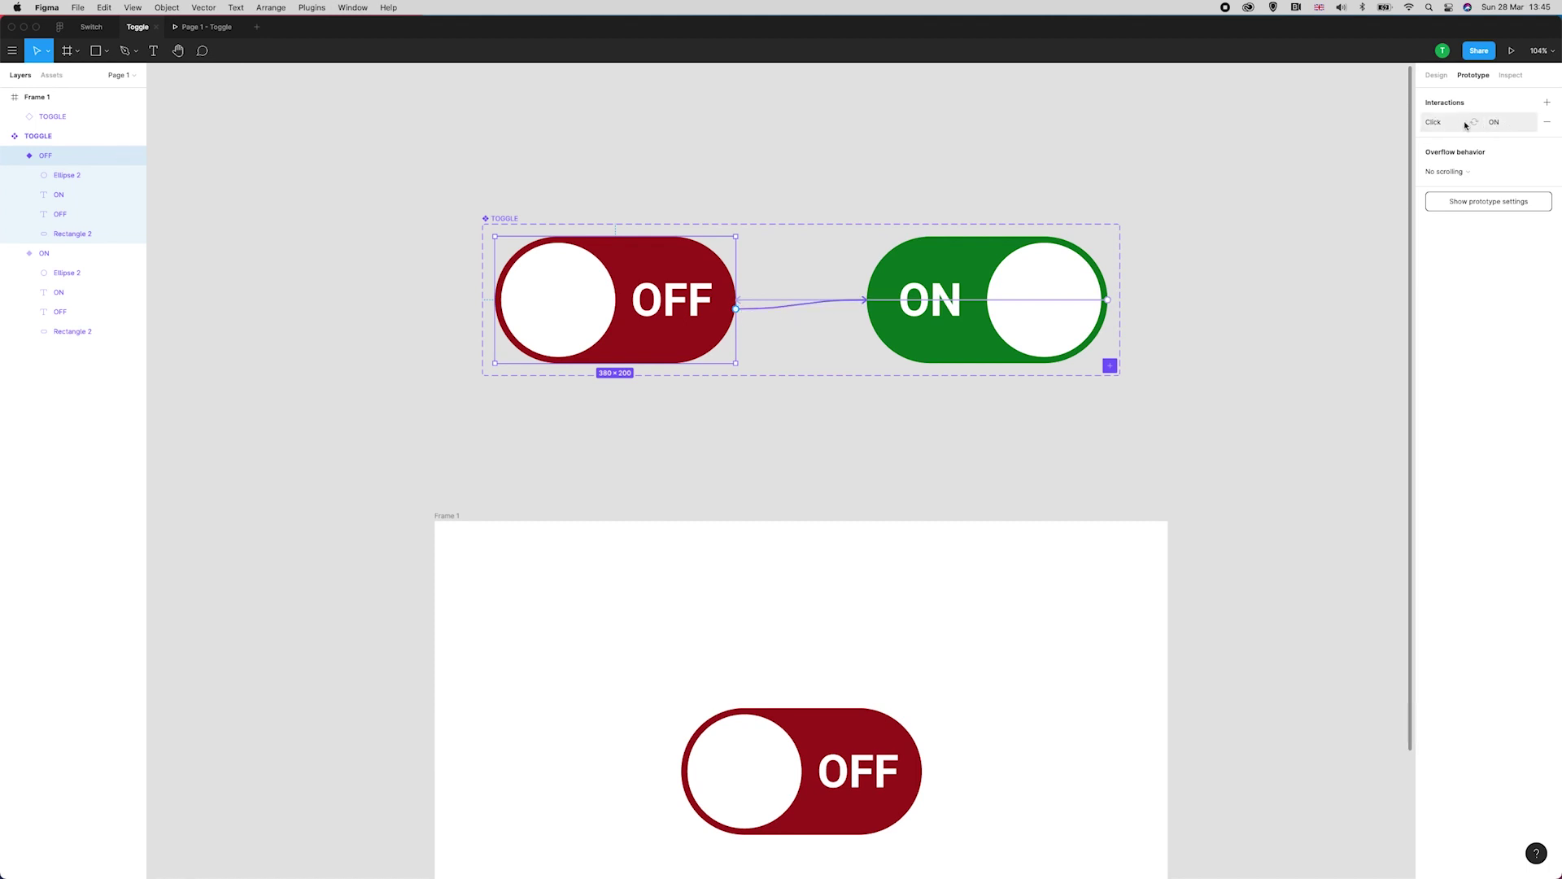
# Shorten the OFF variant's Click → ON smart animate duration from 300ms to 150ms.
pyautogui.click(1495, 129)
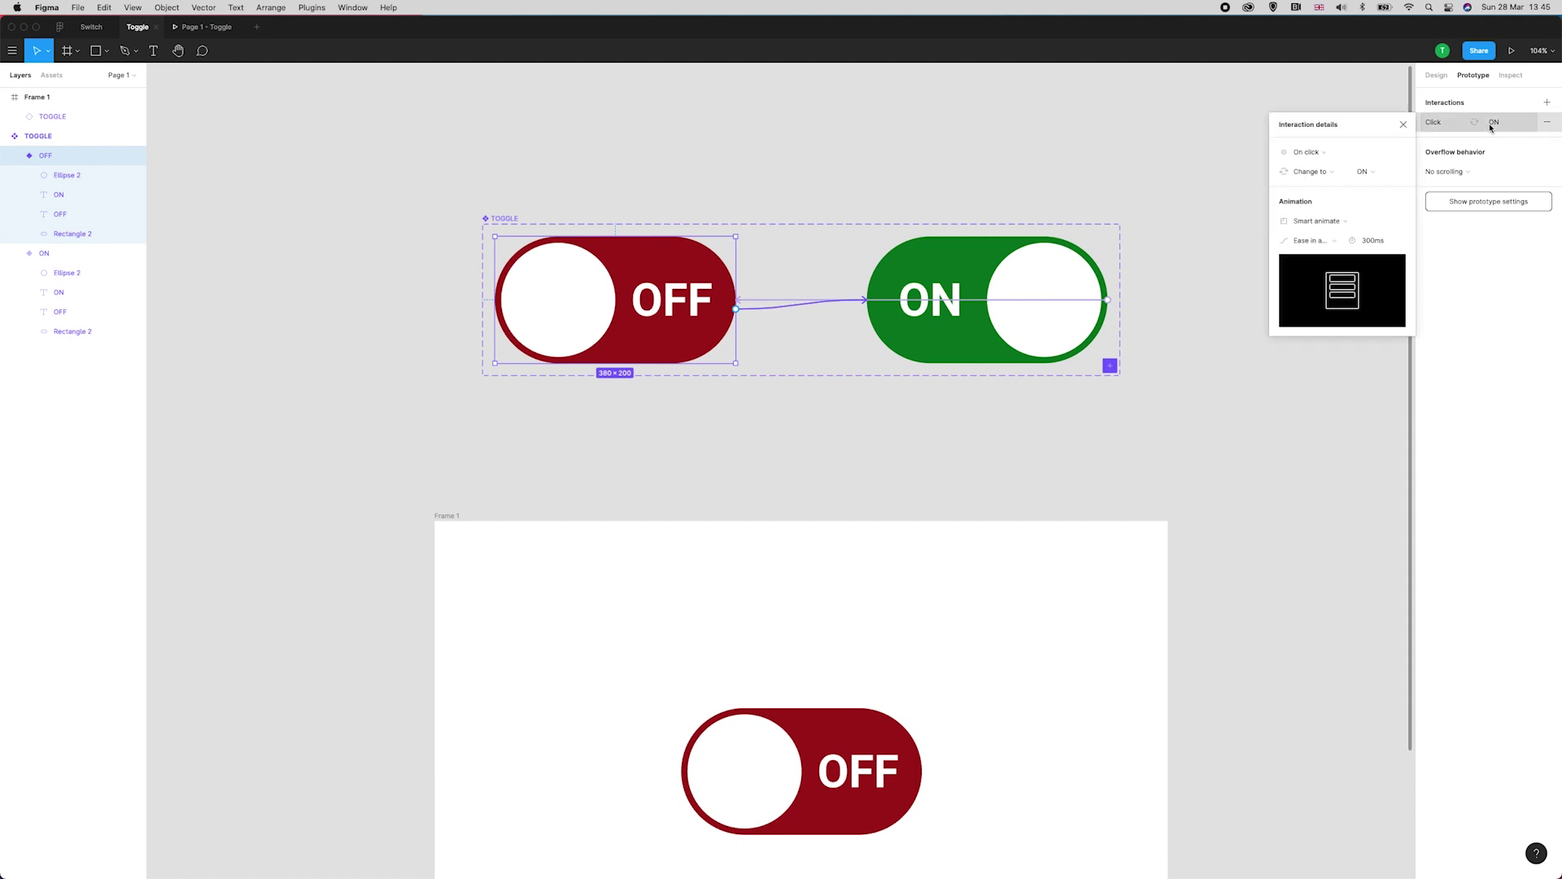
pyautogui.click(1371, 239)
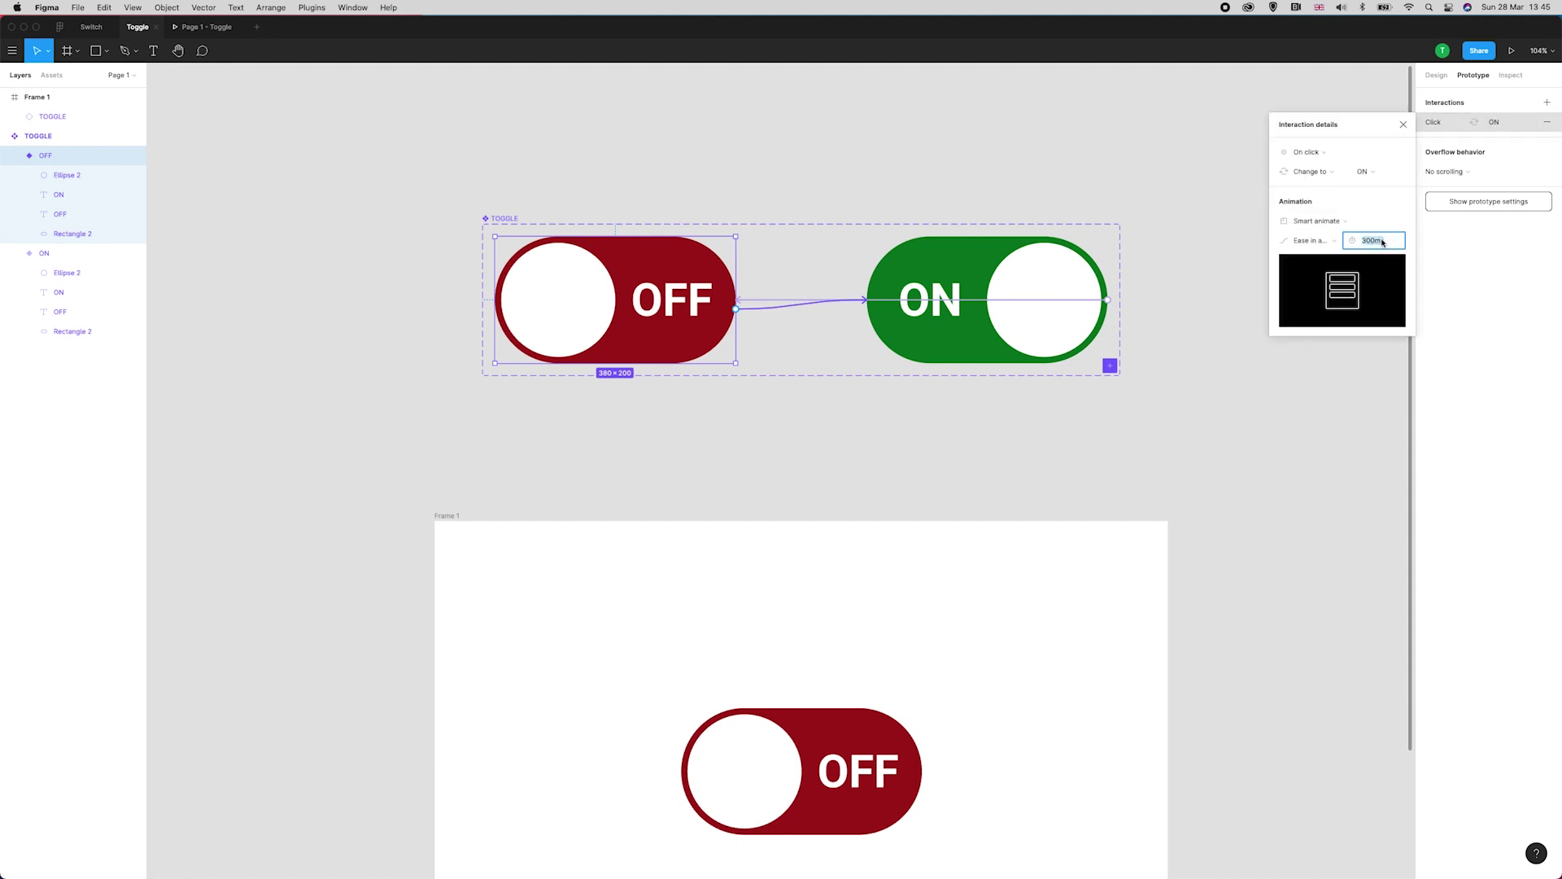
pyautogui.press('Right')
pyautogui.press('Left')
pyautogui.press('Left')
pyautogui.press('BackSpace')
pyautogui.press('BackSpace')
pyautogui.write('1')
pyautogui.press('BackSpace')
pyautogui.write('150')
pyautogui.press('Return')
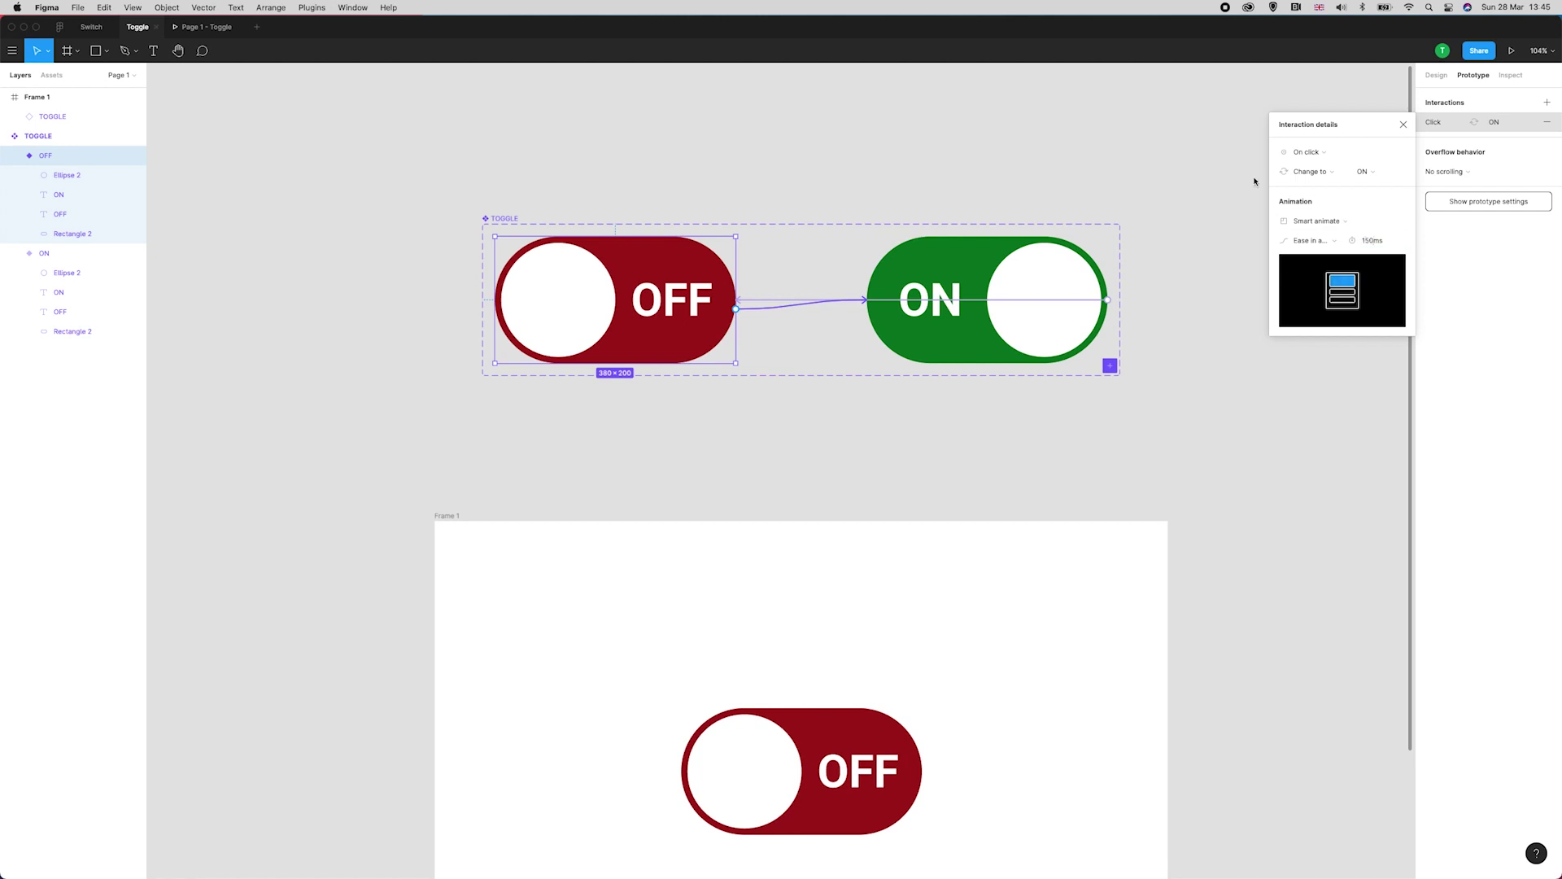
# Change the duration of the ON variant's Click → OFF animation.
pyautogui.click(977, 285)
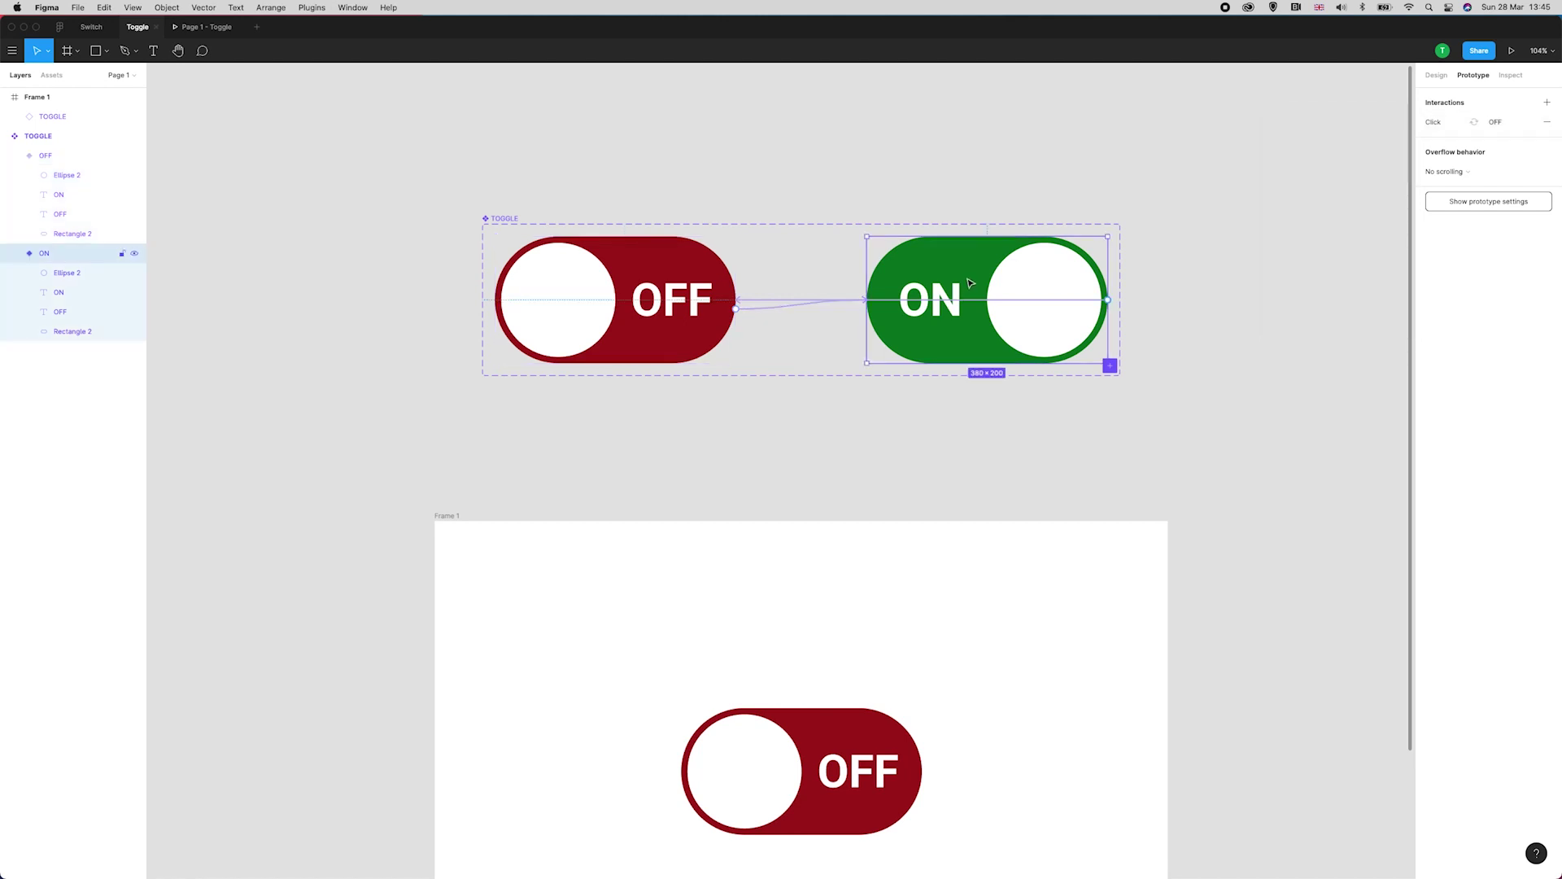
pyautogui.click(1443, 124)
pyautogui.click(1374, 240)
pyautogui.write('1')
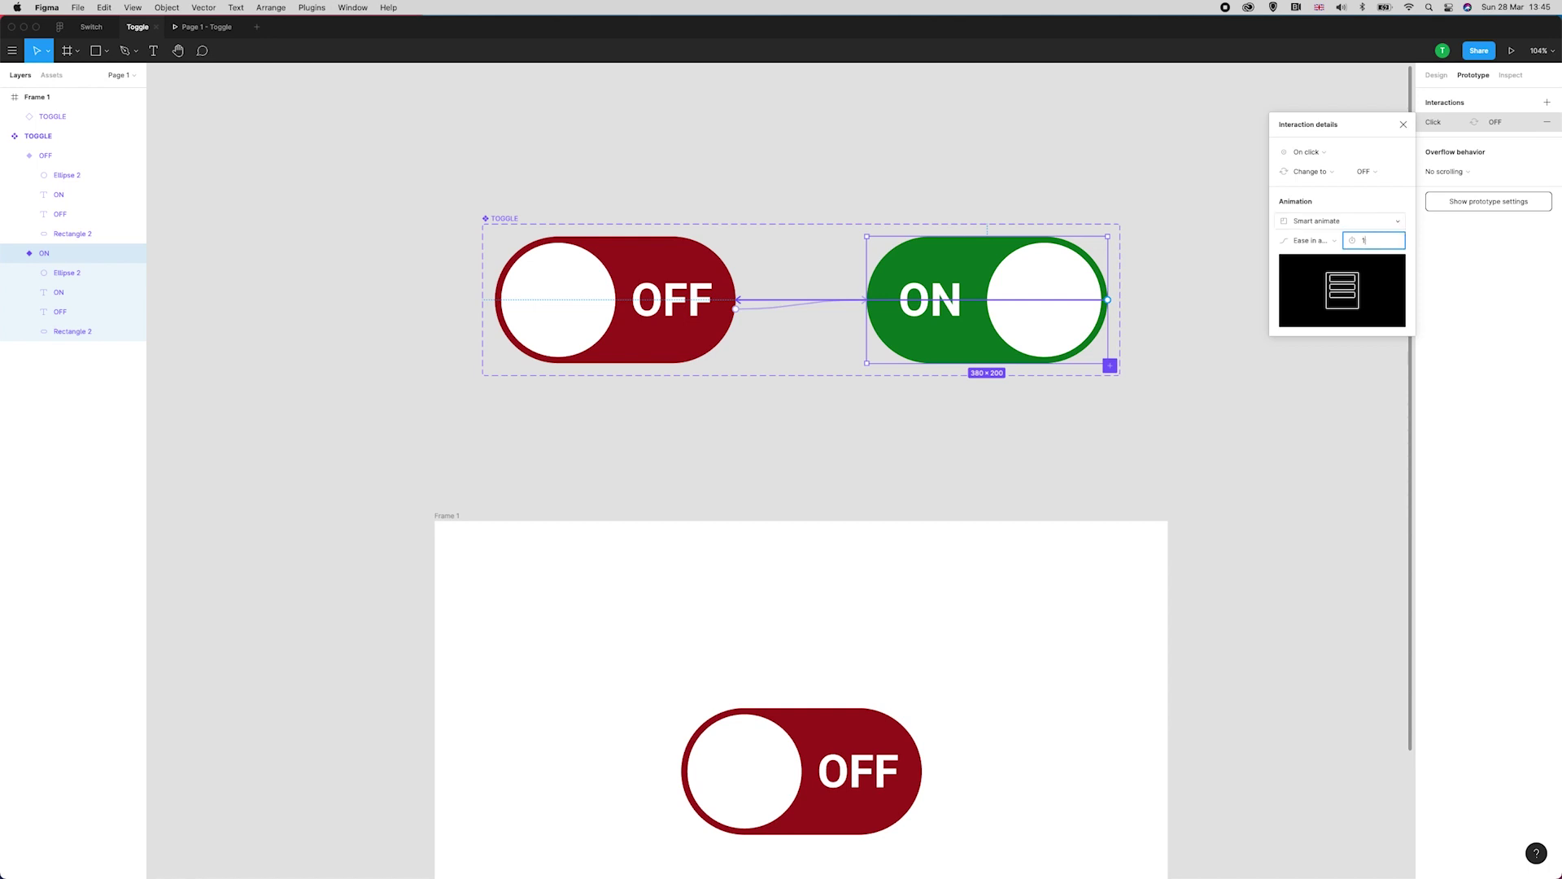
pyautogui.press('Return')
pyautogui.click(1074, 185)
pyautogui.moveTo(861, 424); pyautogui.dragTo(893, 267)
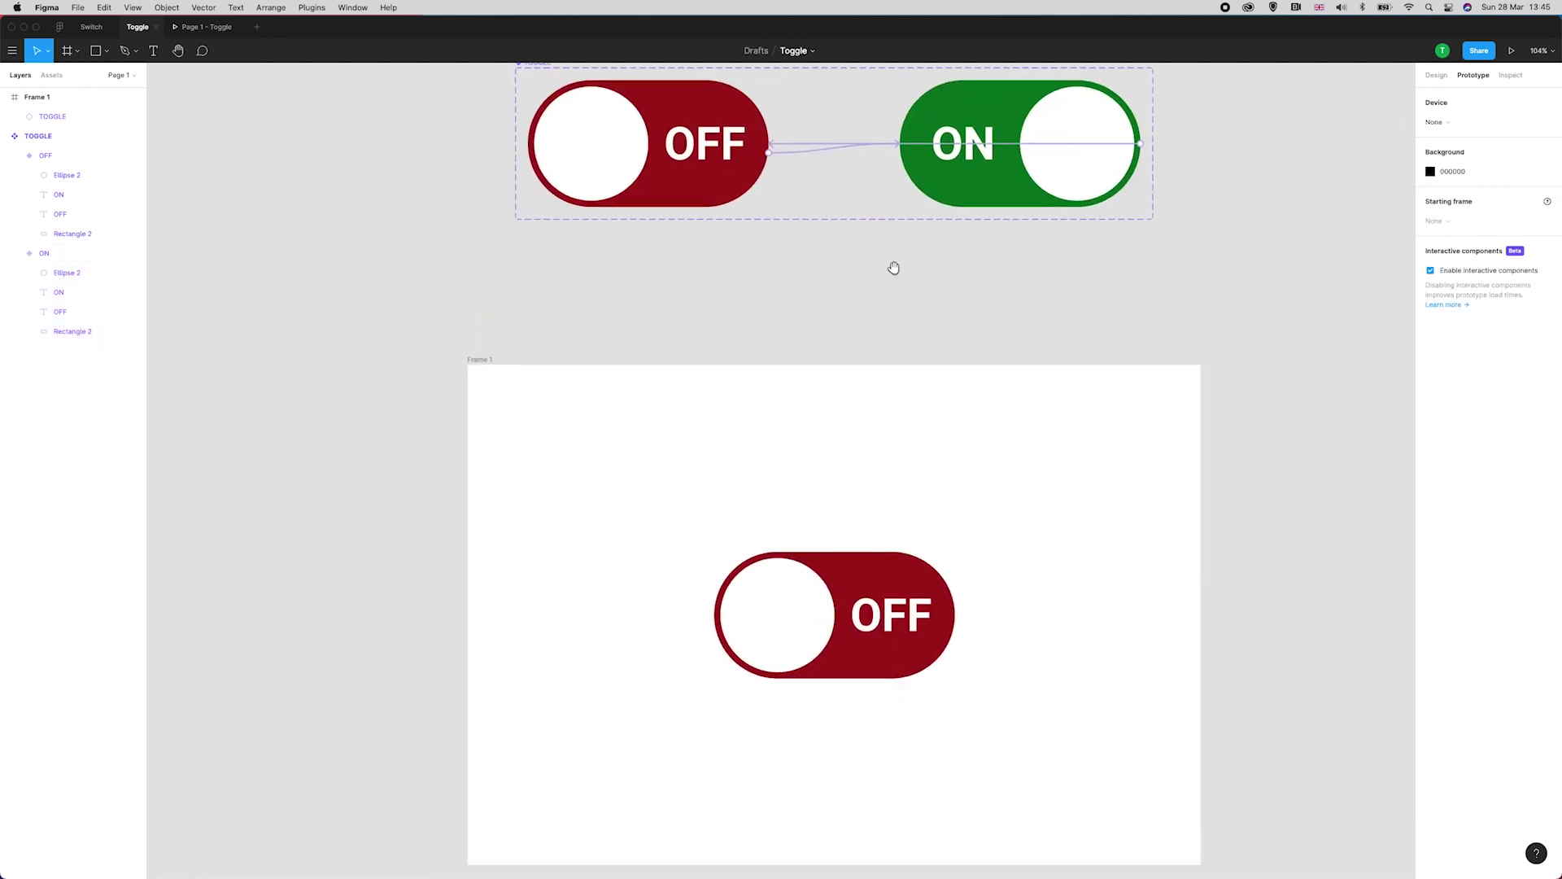
# Switch to the prototype preview to test the faster toggle animation.
pyautogui.click(208, 27)
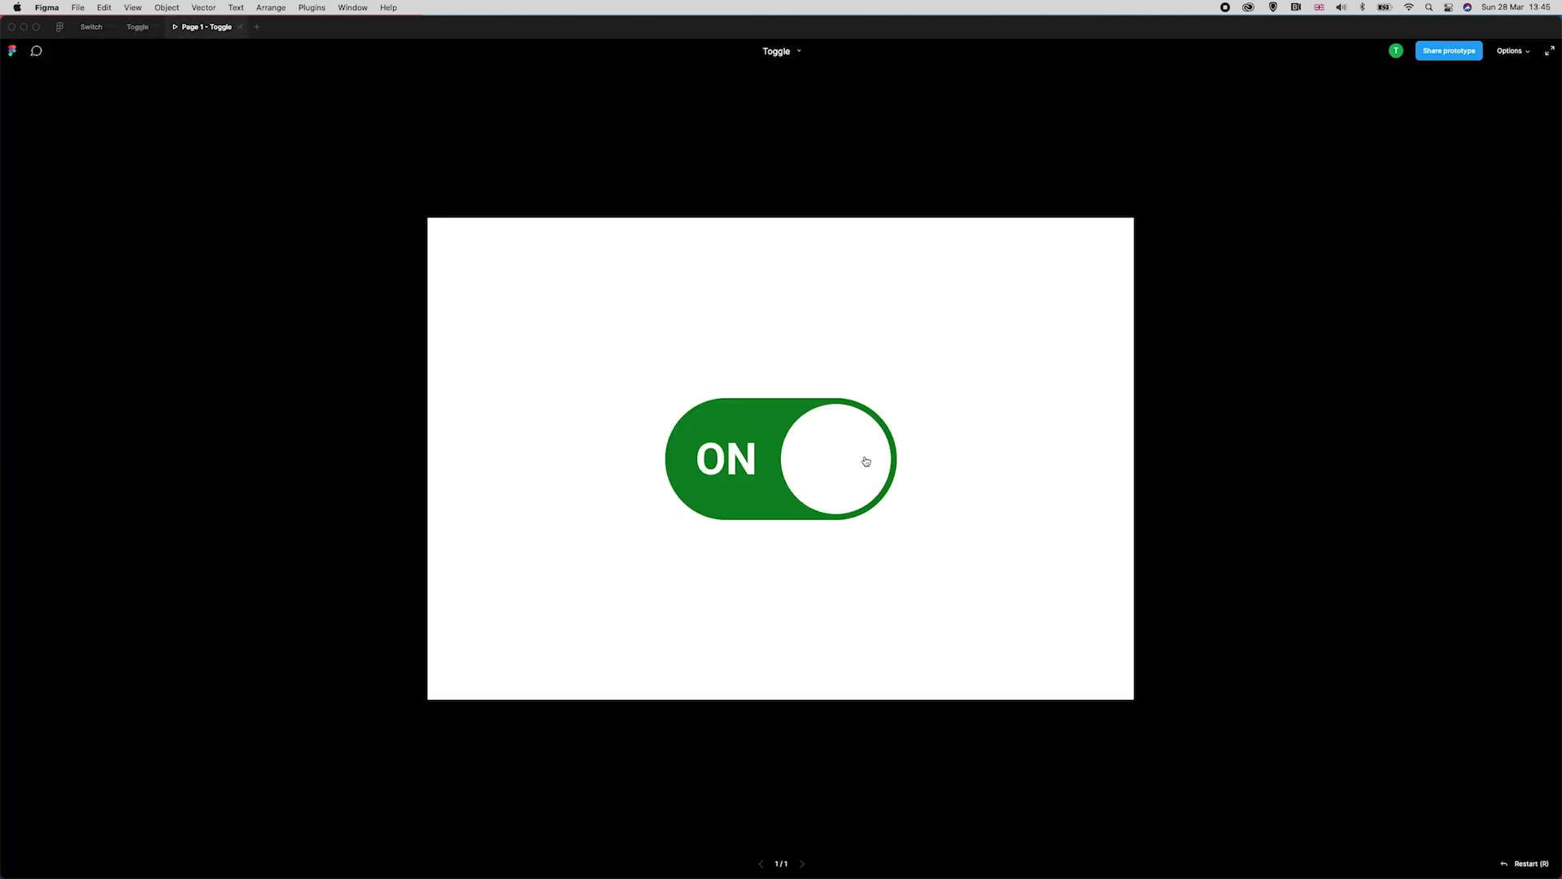